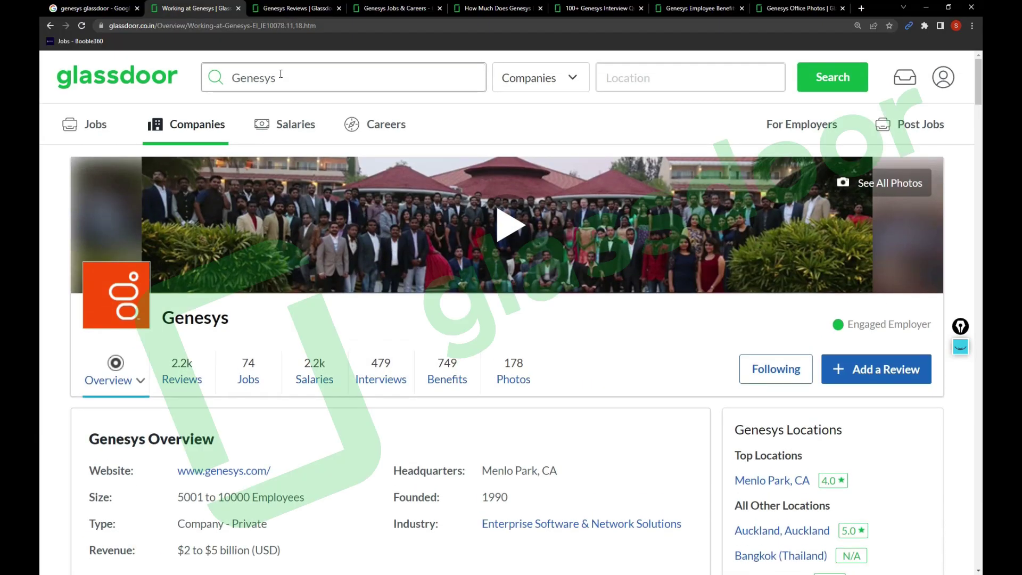
{"action": "scroll", "coordinate": [473, 350], "scroll_direction": "down", "scroll_amount": 3}
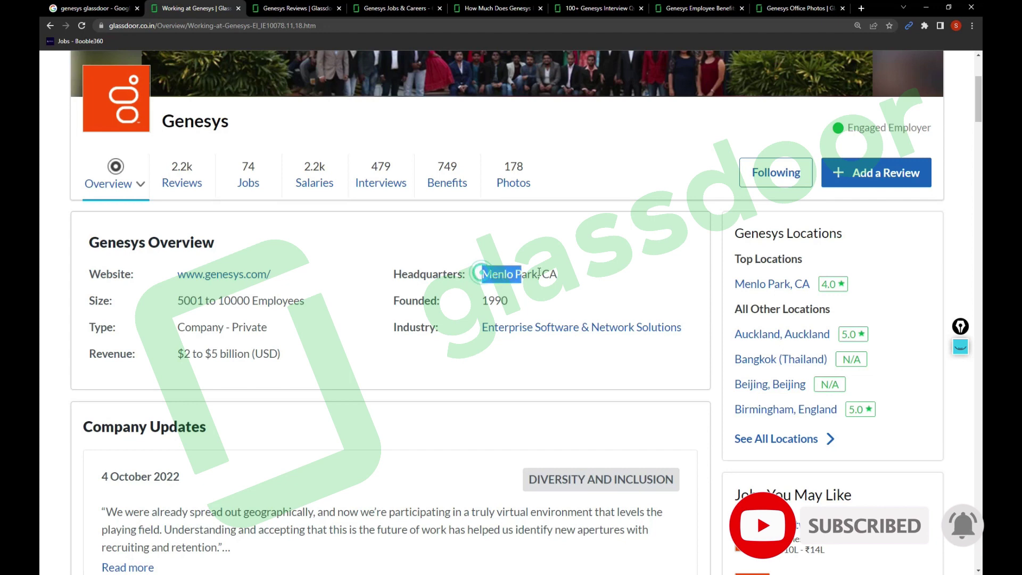
- Highlight the headquarters 'Menlo Park, CA' and the founding year 1990 on the Genesys Overview
{"action": "left_click_drag", "start_coordinate": [483, 275], "coordinate": [563, 278]}
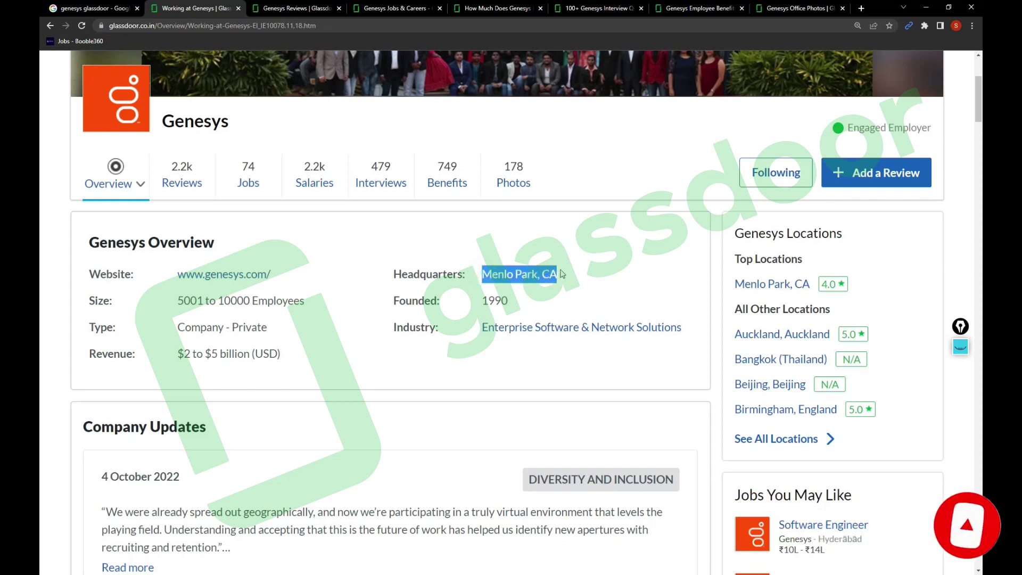
{"action": "double_click", "coordinate": [495, 304]}
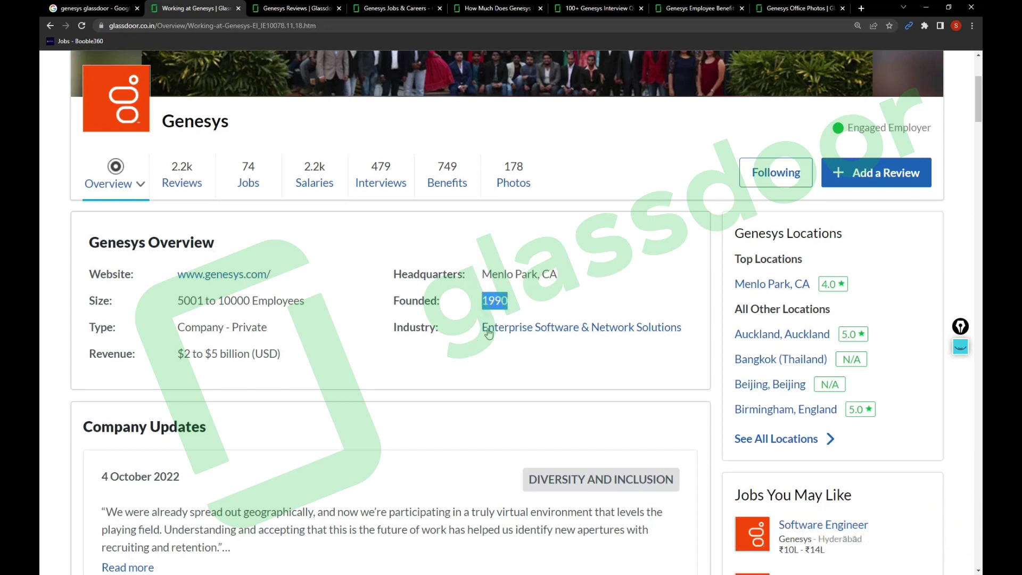
{"action": "scroll", "coordinate": [469, 358], "scroll_direction": "down", "scroll_amount": 2}
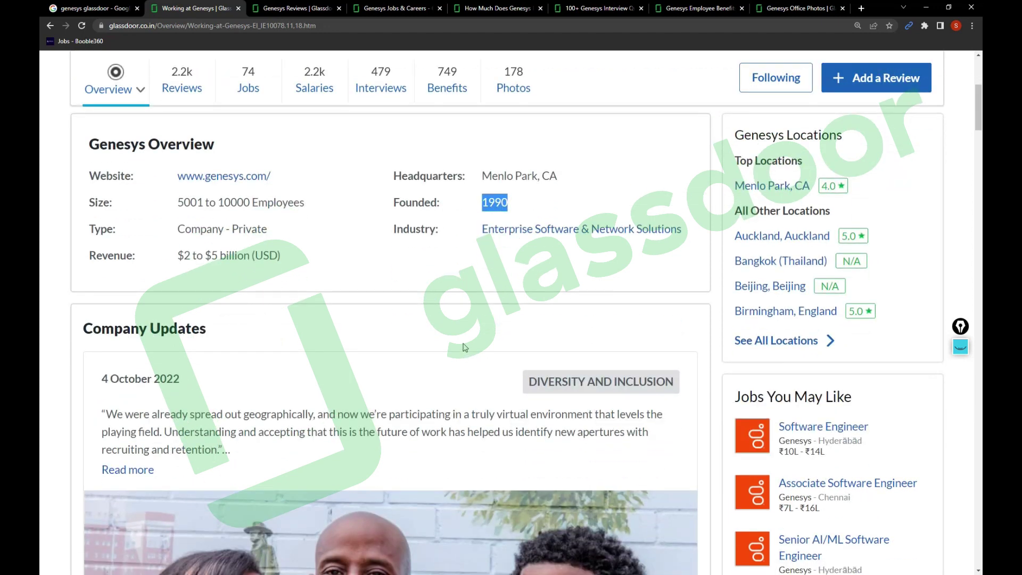
{"action": "scroll", "coordinate": [418, 311], "scroll_direction": "down", "scroll_amount": 4}
{"action": "scroll", "coordinate": [418, 310], "scroll_direction": "up", "scroll_amount": 6}
- Open the Genesys reviews, highlight the CEO's name, and expand the 4.1 ratings breakdown
{"action": "left_click", "coordinate": [195, 191]}
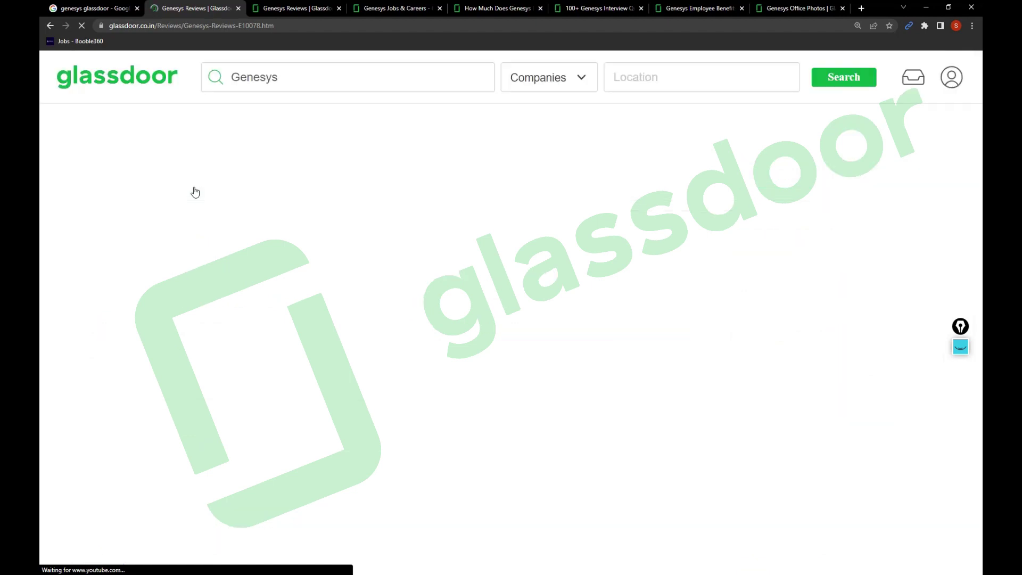
{"action": "scroll", "coordinate": [334, 356], "scroll_direction": "down", "scroll_amount": 4}
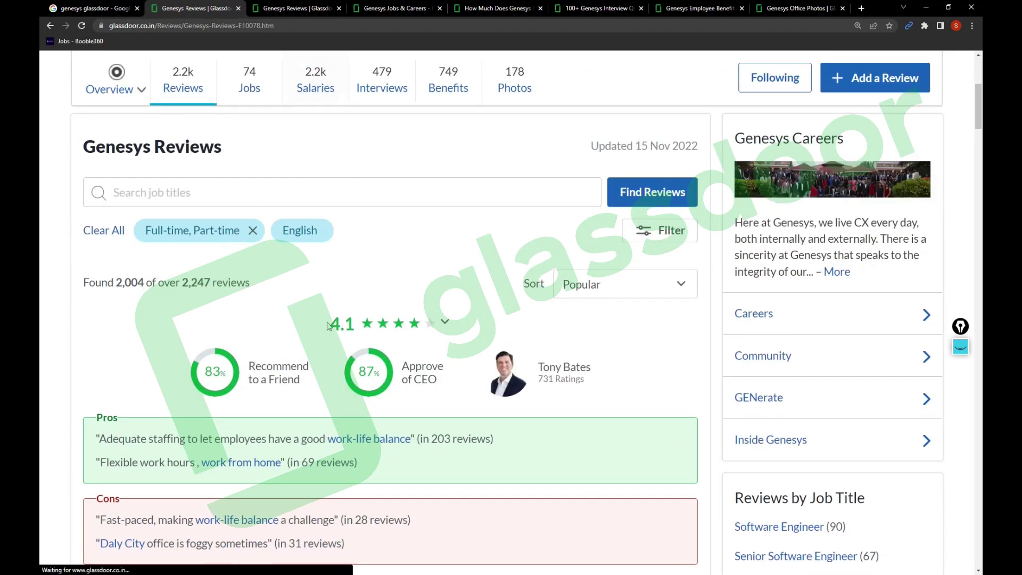
{"action": "left_click_drag", "start_coordinate": [323, 323], "coordinate": [439, 330]}
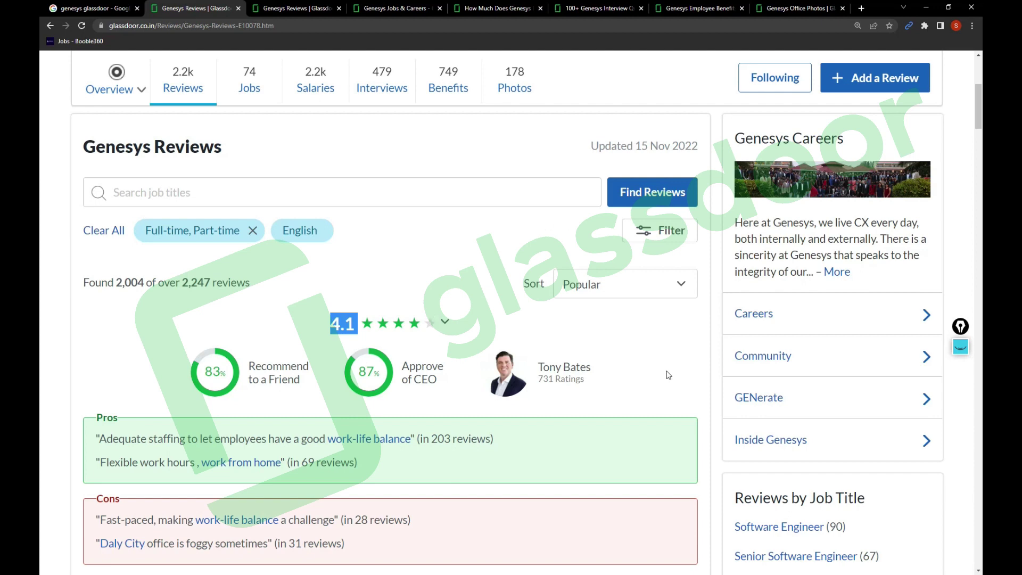
{"action": "triple_click", "coordinate": [556, 370]}
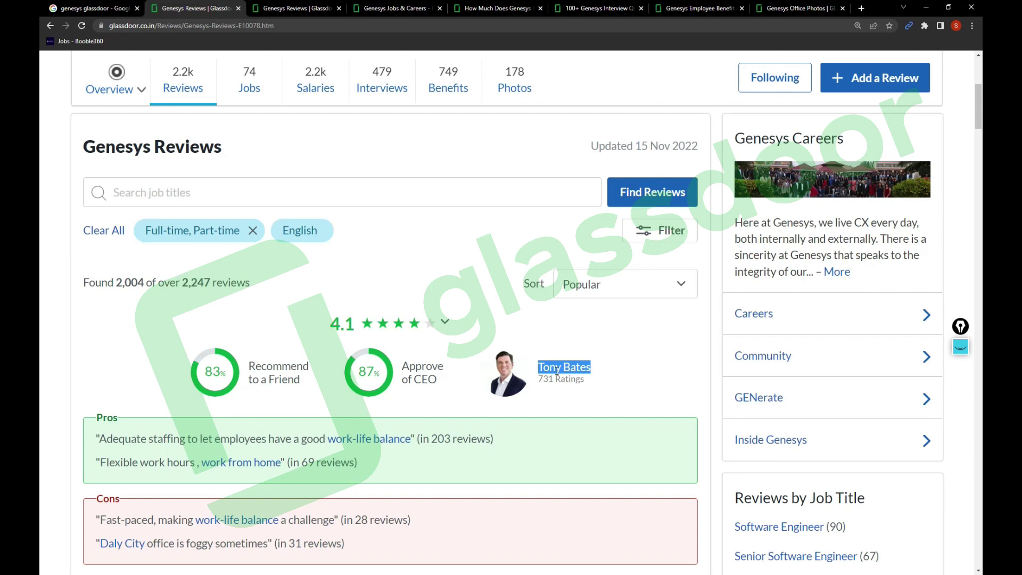
{"action": "left_click", "coordinate": [445, 322]}
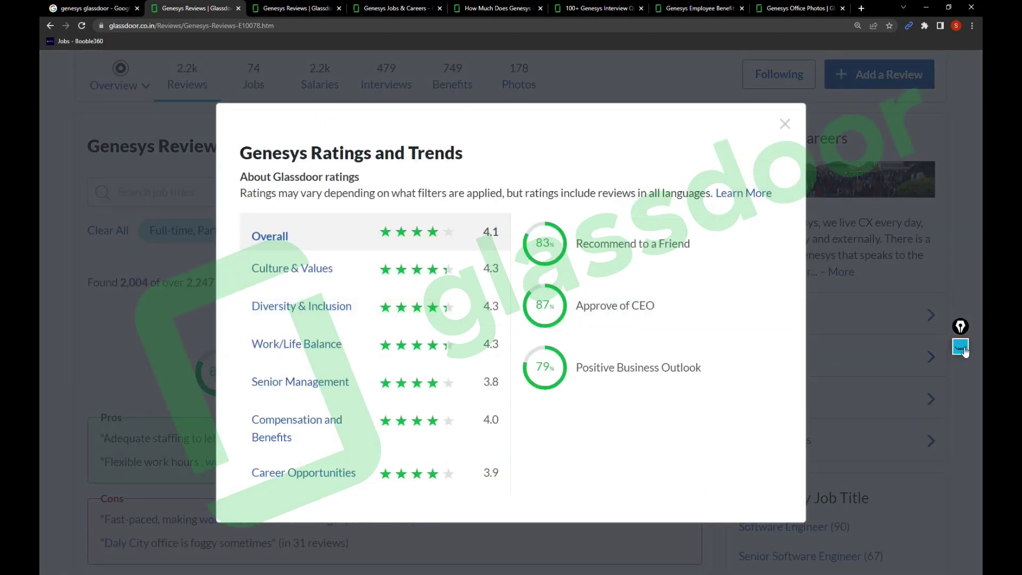
{"action": "left_click", "coordinate": [964, 352]}
{"action": "left_click", "coordinate": [961, 376]}
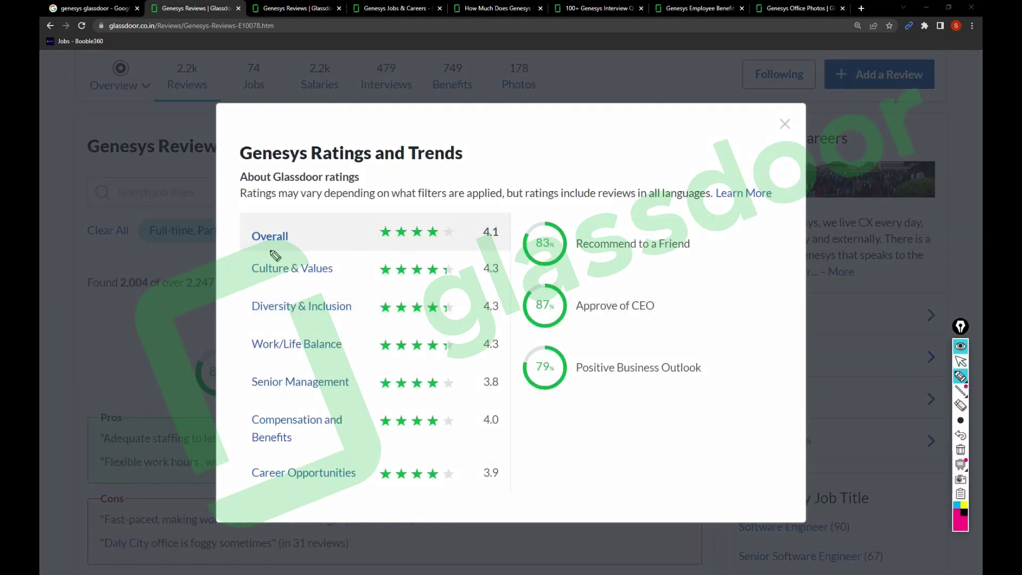
{"action": "left_click_drag", "start_coordinate": [274, 254], "coordinate": [285, 270]}
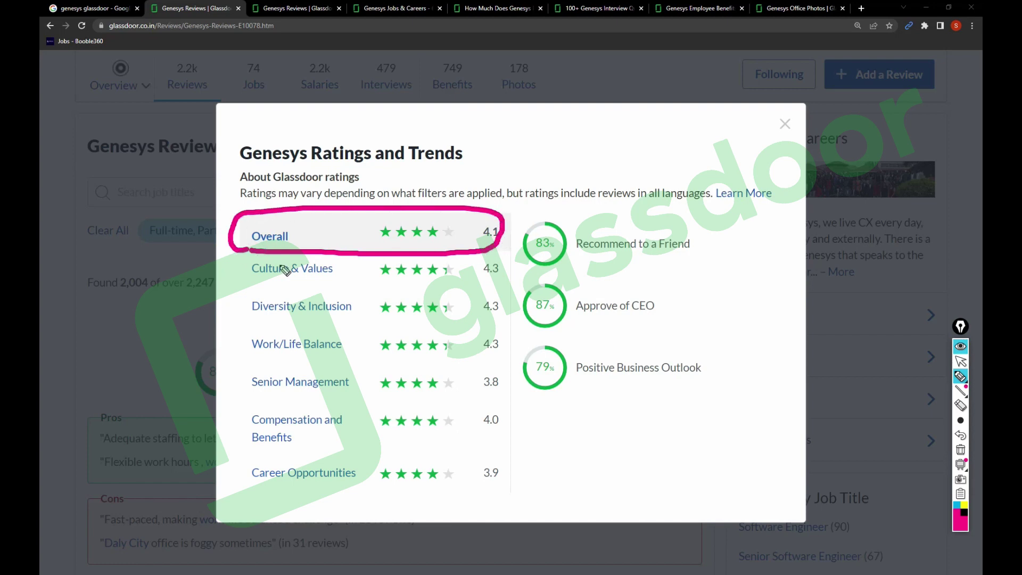
{"action": "left_click_drag", "start_coordinate": [228, 285], "coordinate": [506, 283]}
{"action": "left_click_drag", "start_coordinate": [223, 324], "coordinate": [535, 328]}
{"action": "left_click_drag", "start_coordinate": [240, 360], "coordinate": [511, 359]}
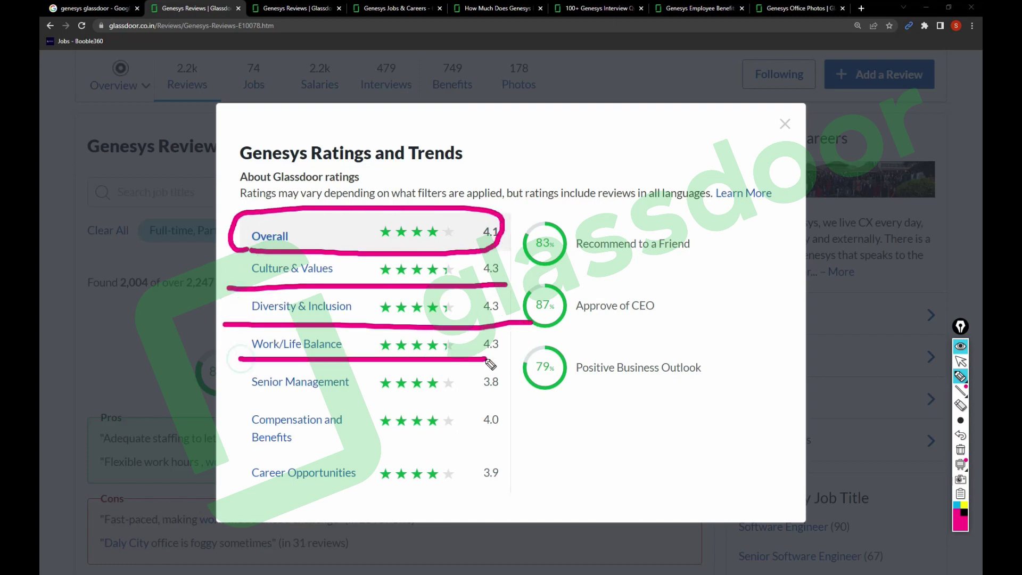
{"action": "left_click_drag", "start_coordinate": [223, 394], "coordinate": [511, 395]}
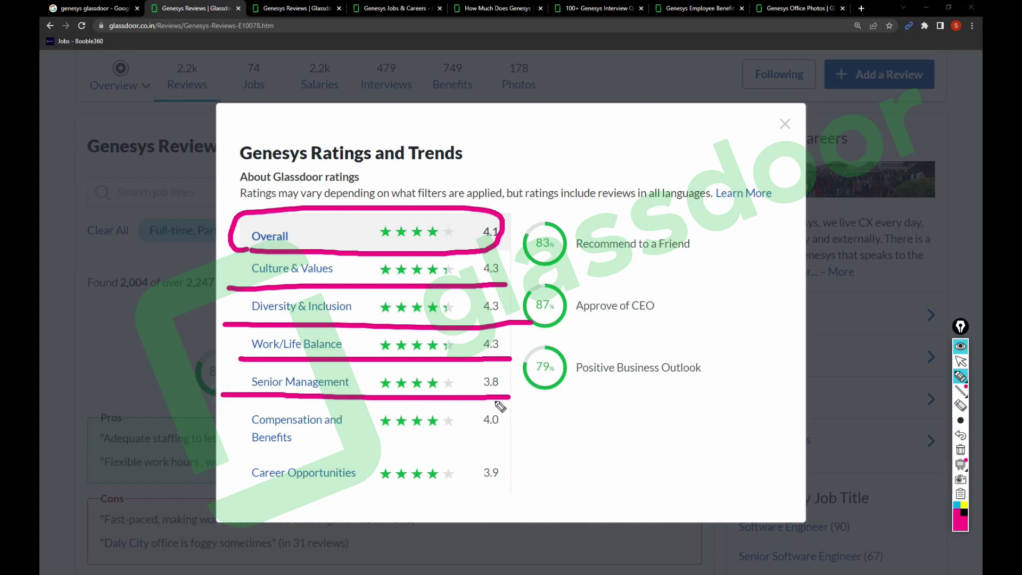
{"action": "left_click_drag", "start_coordinate": [232, 456], "coordinate": [522, 454]}
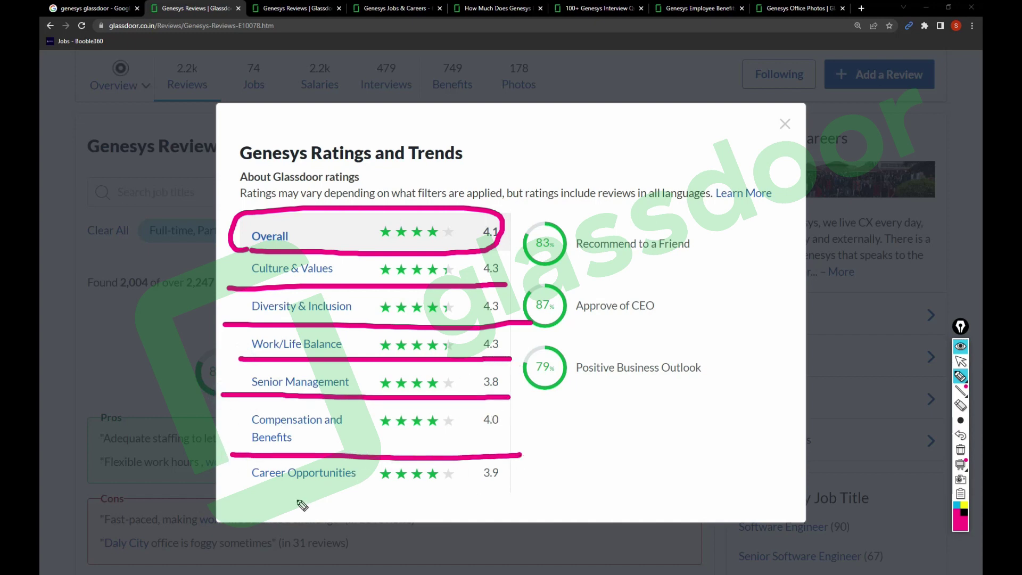
{"action": "left_click_drag", "start_coordinate": [257, 495], "coordinate": [526, 505]}
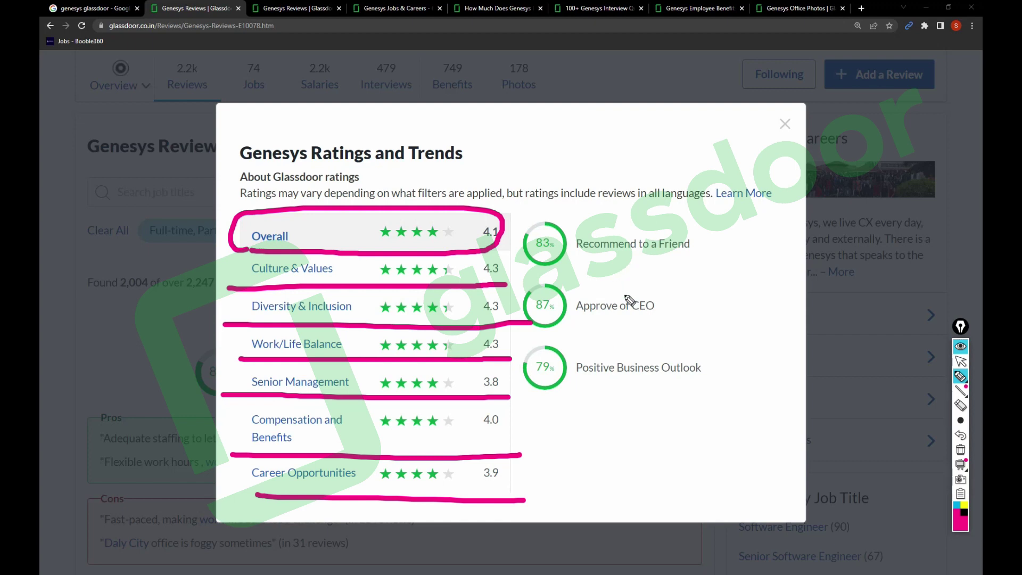
{"action": "mouse_move", "coordinate": [629, 200]}
{"action": "left_mouse_down"}
{"action": "mouse_move", "coordinate": [599, 226]}
{"action": "mouse_move", "coordinate": [618, 211]}
{"action": "mouse_move", "coordinate": [654, 219]}
{"action": "left_mouse_up"}
{"action": "mouse_move", "coordinate": [563, 273]}
{"action": "left_mouse_down"}
{"action": "mouse_move", "coordinate": [690, 262]}
{"action": "mouse_move", "coordinate": [576, 279]}
{"action": "mouse_move", "coordinate": [654, 280]}
{"action": "mouse_move", "coordinate": [543, 280]}
{"action": "mouse_move", "coordinate": [647, 273]}
{"action": "left_mouse_up"}
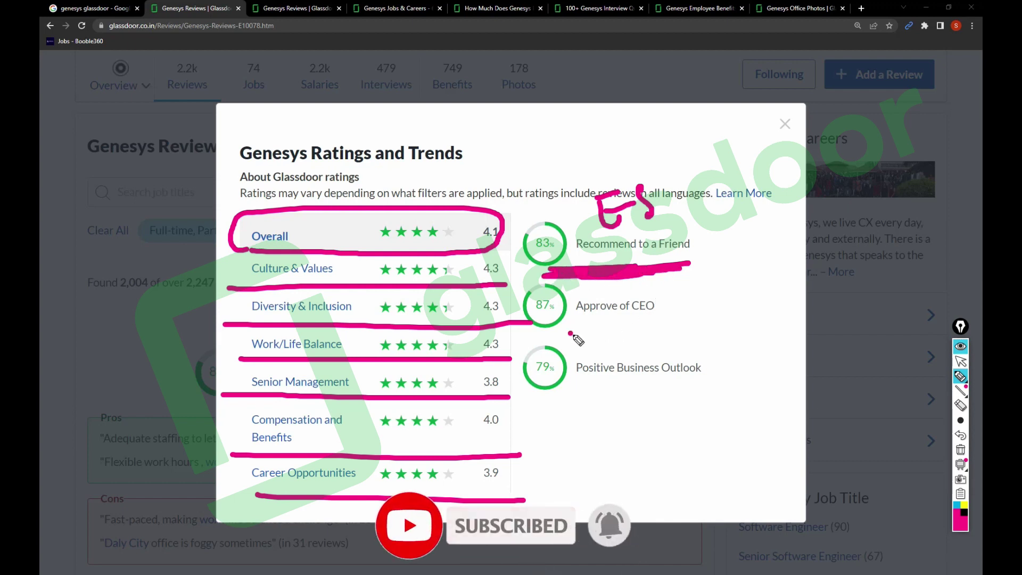
{"action": "mouse_move", "coordinate": [562, 333]}
{"action": "left_mouse_down"}
{"action": "mouse_move", "coordinate": [660, 339]}
{"action": "mouse_move", "coordinate": [547, 341]}
{"action": "mouse_move", "coordinate": [657, 339]}
{"action": "left_mouse_up"}
{"action": "mouse_move", "coordinate": [554, 407]}
{"action": "left_mouse_down"}
{"action": "mouse_move", "coordinate": [696, 404]}
{"action": "mouse_move", "coordinate": [582, 414]}
{"action": "mouse_move", "coordinate": [745, 418]}
{"action": "left_mouse_up"}
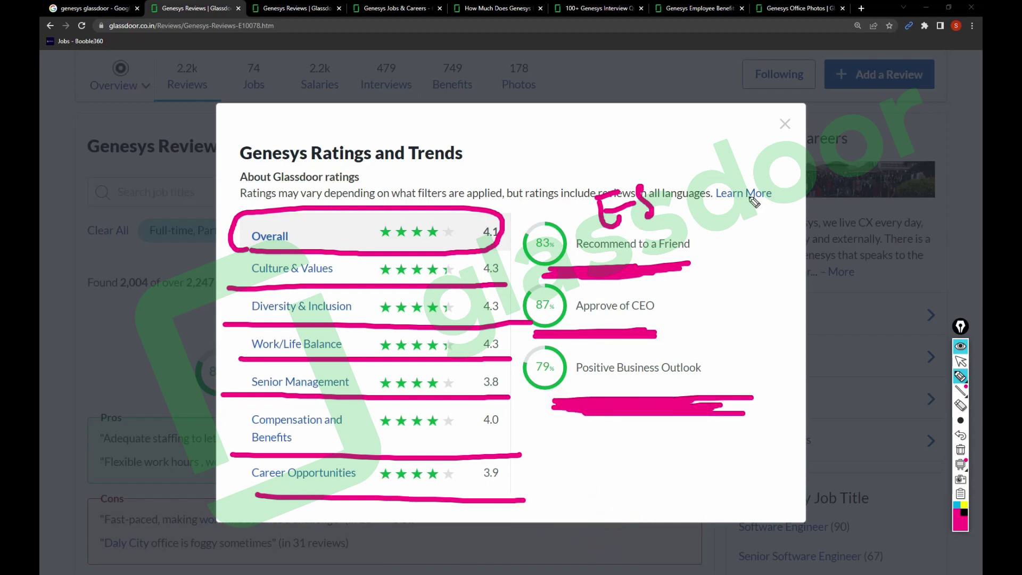
{"action": "left_click_drag", "start_coordinate": [959, 332], "coordinate": [967, 277]}
{"action": "left_click", "coordinate": [969, 308]}
{"action": "left_click", "coordinate": [786, 127]}
- Close the ratings breakdown, expand the full pros and cons, and bracket them in pink
{"action": "left_click", "coordinate": [969, 396]}
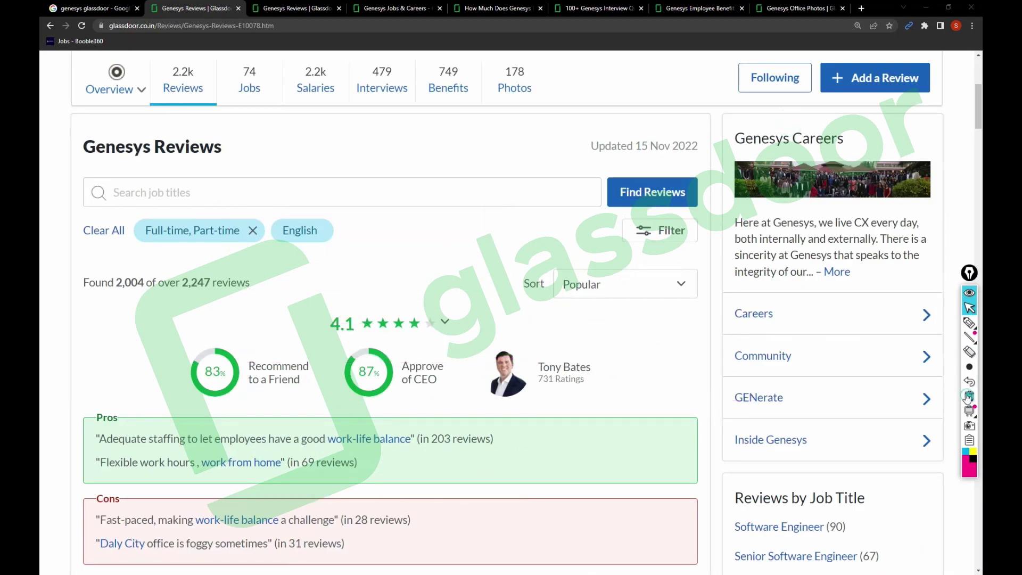
{"action": "scroll", "coordinate": [301, 263], "scroll_direction": "down", "scroll_amount": 3}
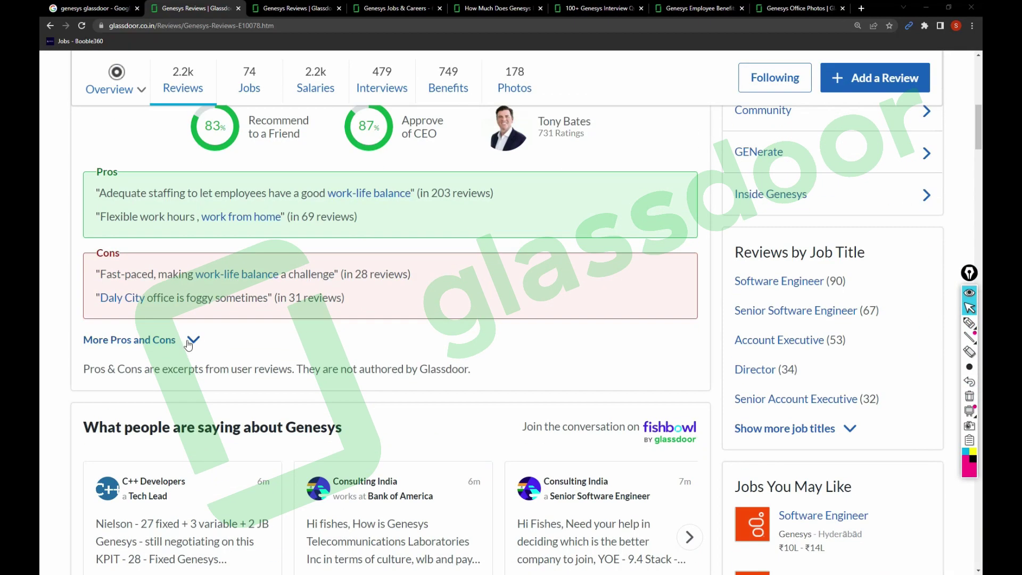
{"action": "left_click", "coordinate": [192, 342]}
{"action": "left_click", "coordinate": [970, 323]}
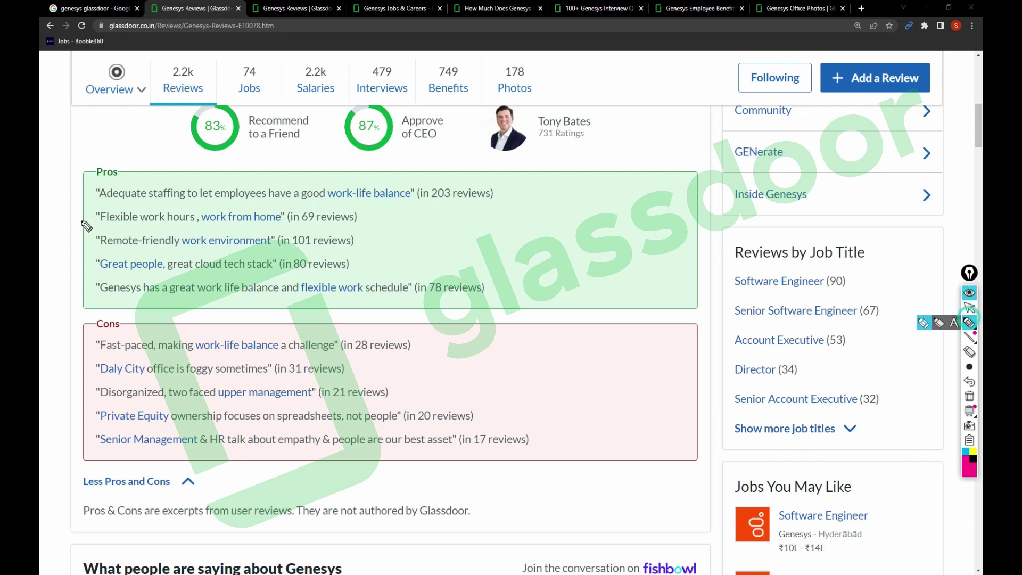
{"action": "left_click_drag", "start_coordinate": [88, 178], "coordinate": [72, 439]}
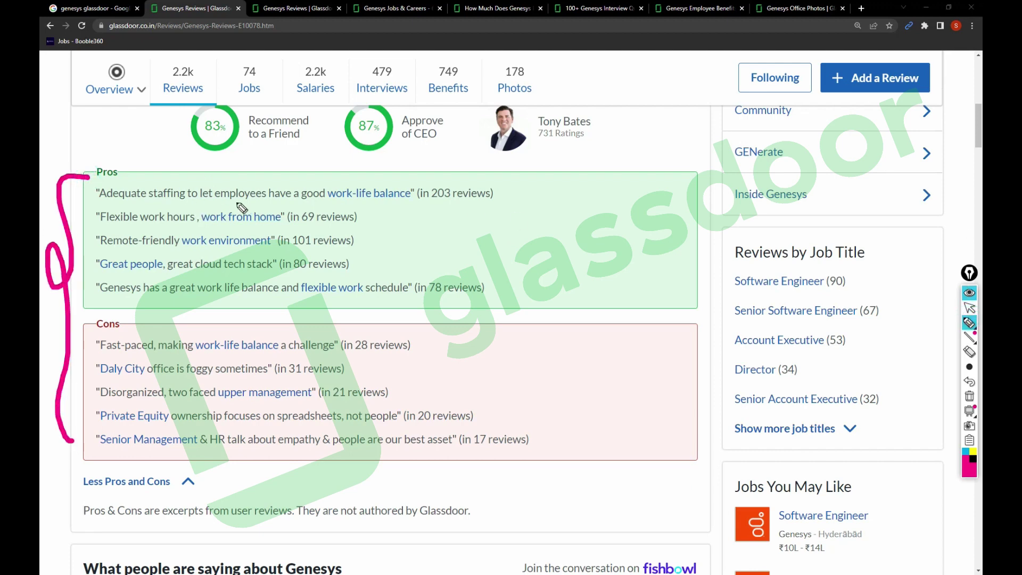
{"action": "left_click_drag", "start_coordinate": [509, 195], "coordinate": [605, 171]}
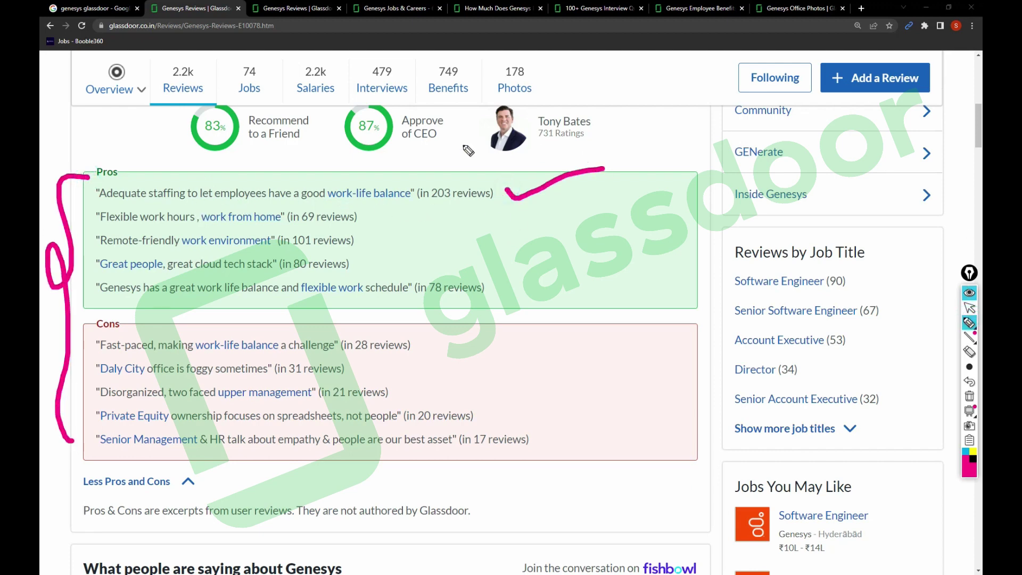
- Underline and bracket the pros: flexible hours, remote-friendly work, great people, work-life balance
{"action": "left_click_drag", "start_coordinate": [104, 226], "coordinate": [292, 240]}
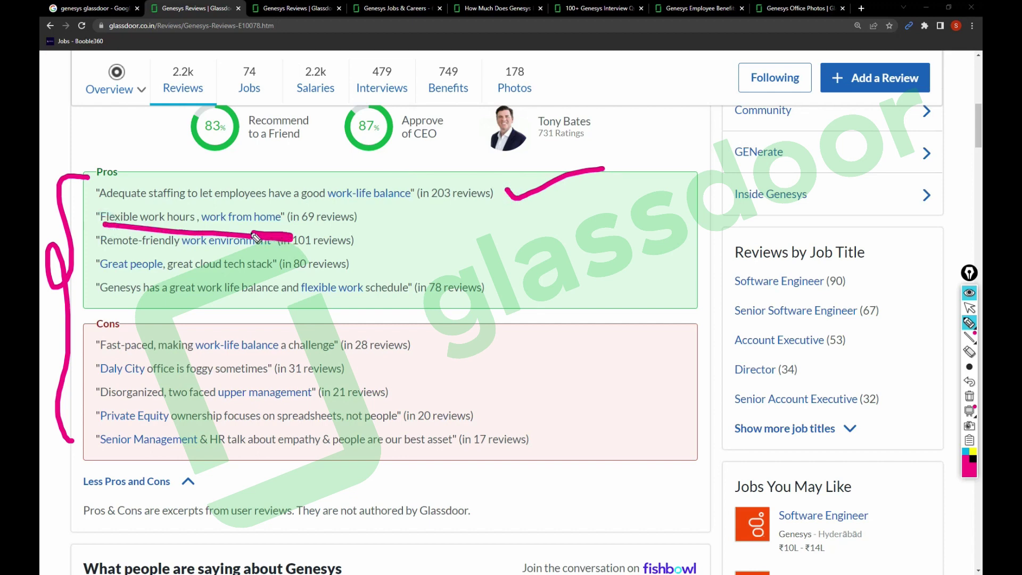
{"action": "left_click_drag", "start_coordinate": [108, 252], "coordinate": [239, 253]}
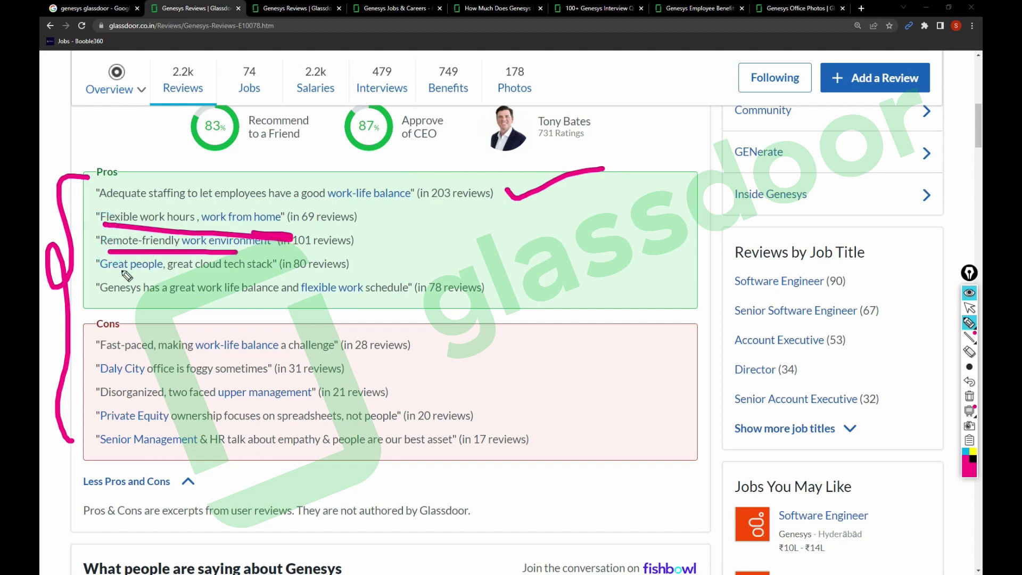
{"action": "left_click_drag", "start_coordinate": [93, 280], "coordinate": [294, 281]}
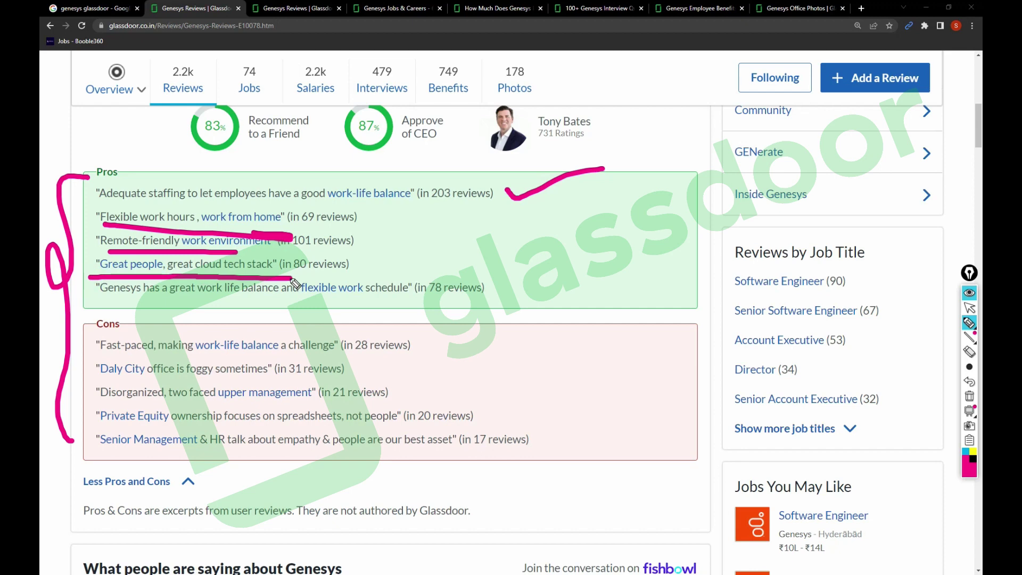
{"action": "left_click_drag", "start_coordinate": [99, 301], "coordinate": [422, 304]}
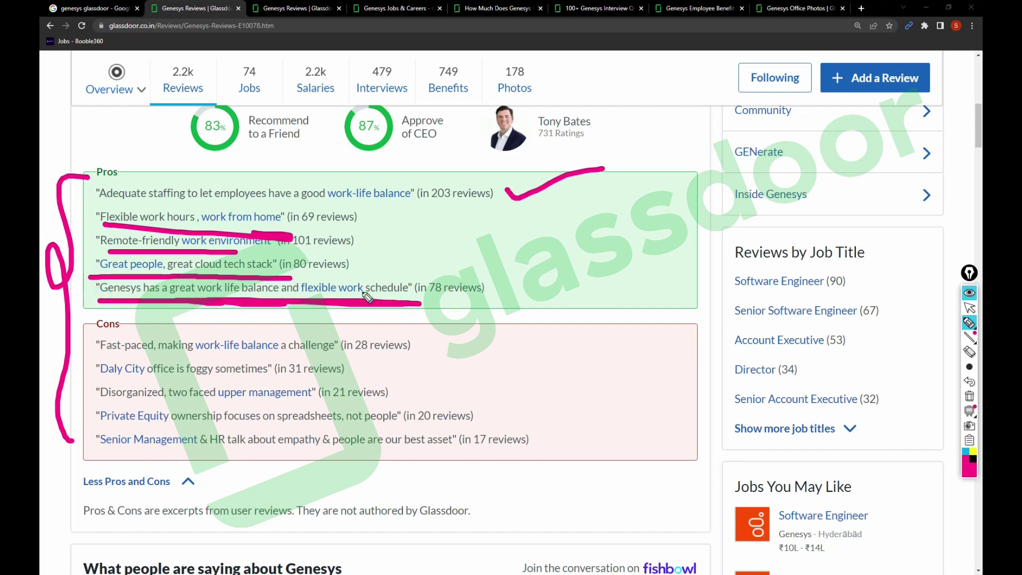
{"action": "mouse_move", "coordinate": [458, 183]}
{"action": "left_mouse_down"}
{"action": "mouse_move", "coordinate": [519, 232]}
{"action": "mouse_move", "coordinate": [519, 271]}
{"action": "left_mouse_up"}
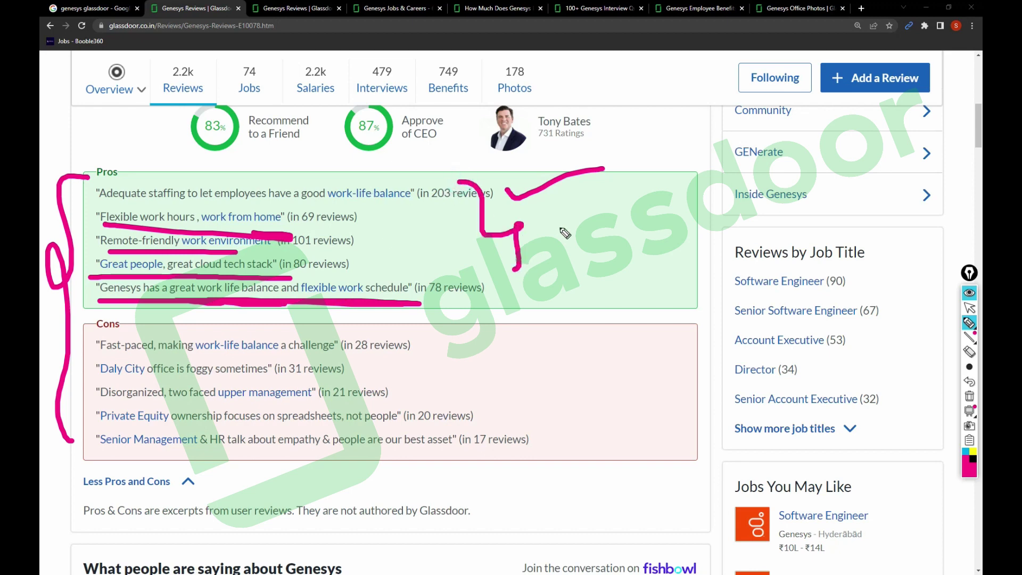
{"action": "mouse_move", "coordinate": [560, 229]}
{"action": "left_mouse_down"}
{"action": "mouse_move", "coordinate": [569, 240]}
{"action": "mouse_move", "coordinate": [610, 224]}
{"action": "mouse_move", "coordinate": [613, 234]}
{"action": "left_mouse_up"}
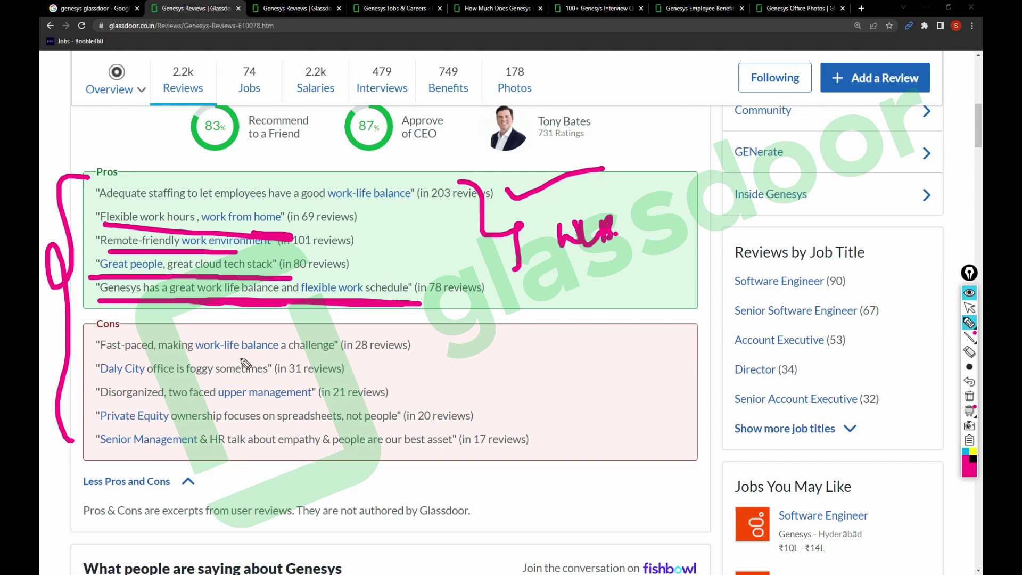
- Mark the Daly City office and upper management cons, write a pink 4, then erase all ink
{"action": "mouse_move", "coordinate": [419, 334]}
{"action": "left_mouse_down"}
{"action": "mouse_move", "coordinate": [442, 347]}
{"action": "mouse_move", "coordinate": [547, 302]}
{"action": "left_mouse_up"}
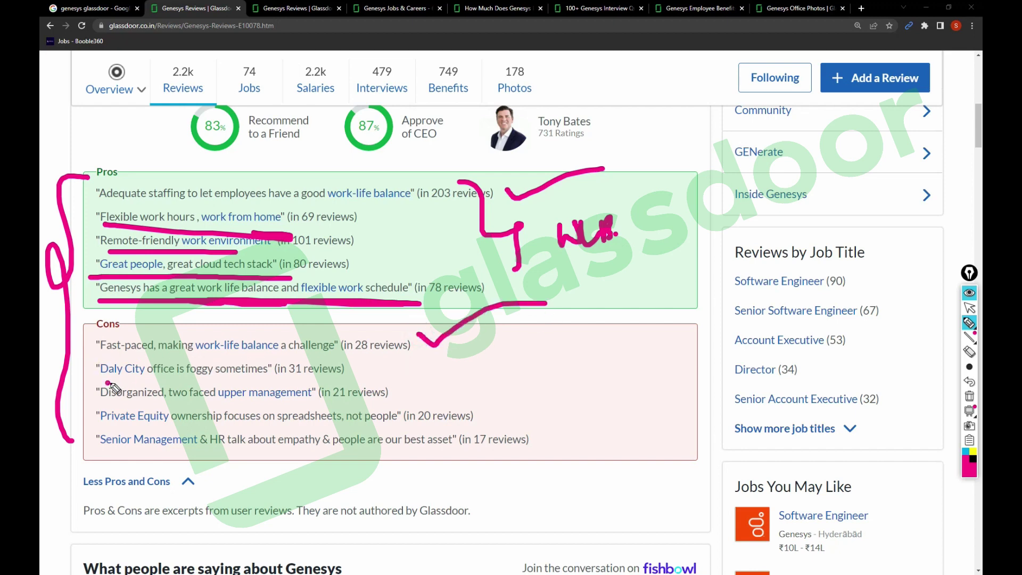
{"action": "left_click_drag", "start_coordinate": [104, 380], "coordinate": [280, 377]}
{"action": "mouse_move", "coordinate": [382, 353]}
{"action": "left_mouse_down"}
{"action": "mouse_move", "coordinate": [378, 373]}
{"action": "mouse_move", "coordinate": [412, 369]}
{"action": "left_mouse_up"}
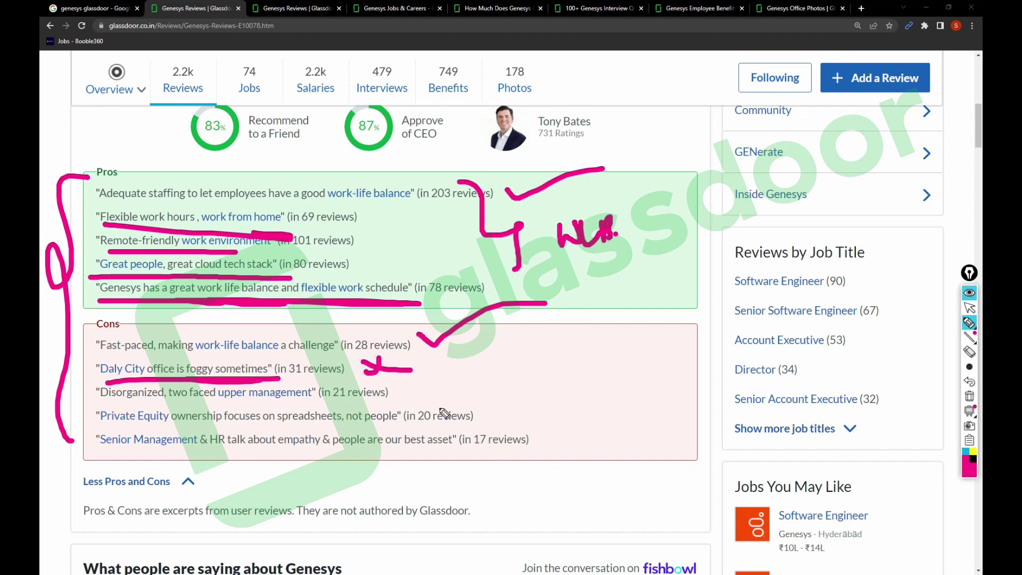
{"action": "left_click_drag", "start_coordinate": [407, 392], "coordinate": [436, 385]}
{"action": "left_click_drag", "start_coordinate": [551, 357], "coordinate": [603, 388]}
{"action": "left_click_drag", "start_coordinate": [602, 387], "coordinate": [593, 453]}
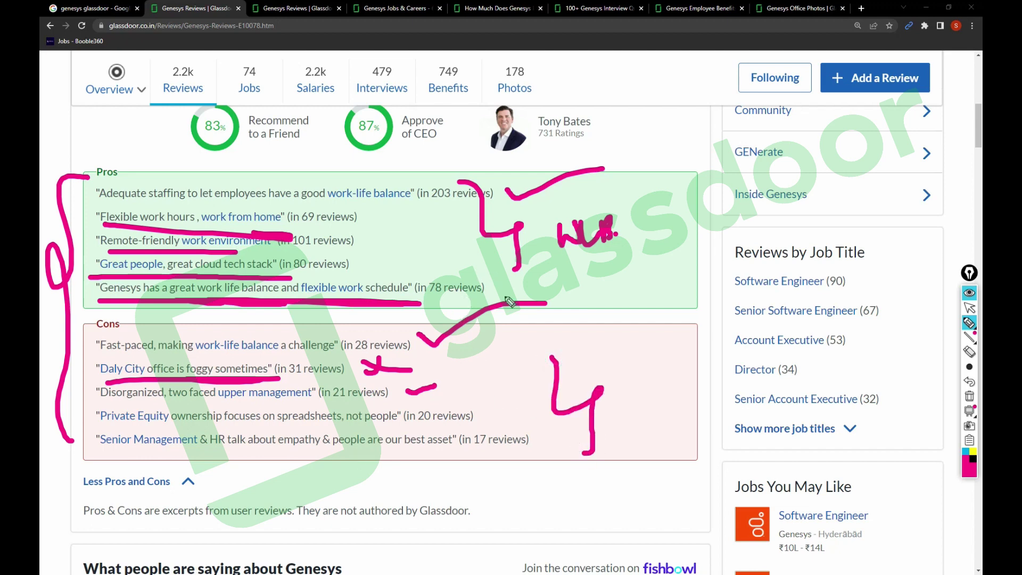
{"action": "left_click", "coordinate": [969, 395]}
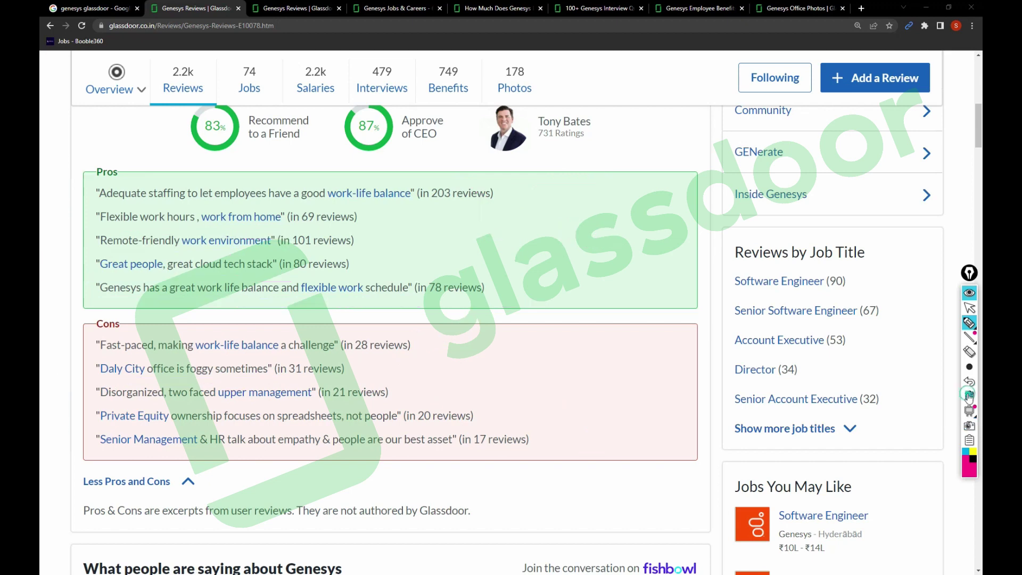
{"action": "left_click", "coordinate": [970, 308]}
{"action": "scroll", "coordinate": [447, 352], "scroll_direction": "up", "scroll_amount": 2}
- Sort reviews by Most Recent and highlight the first review's Pros and Cons sentences
{"action": "left_click", "coordinate": [642, 184]}
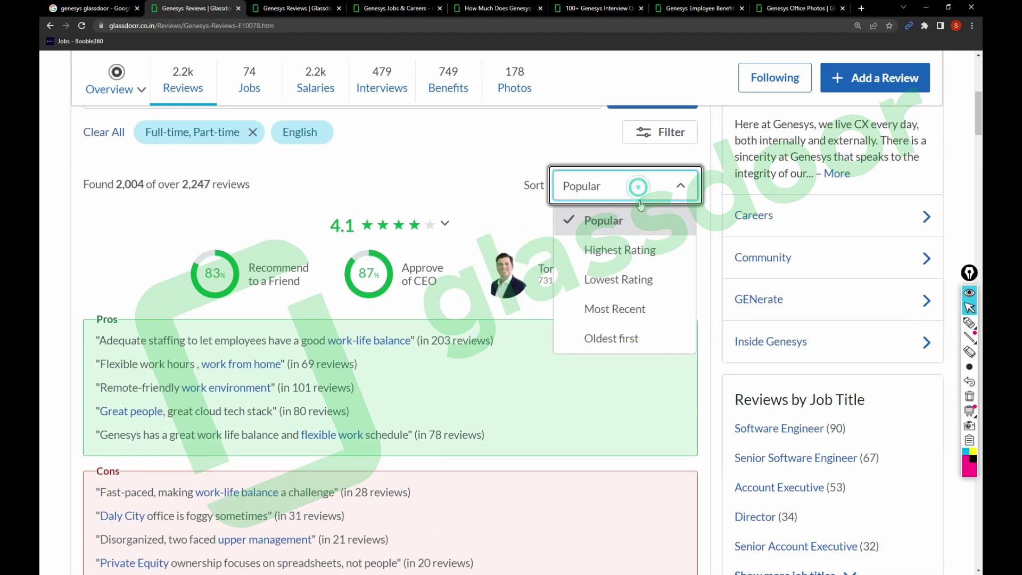
{"action": "left_click", "coordinate": [616, 309]}
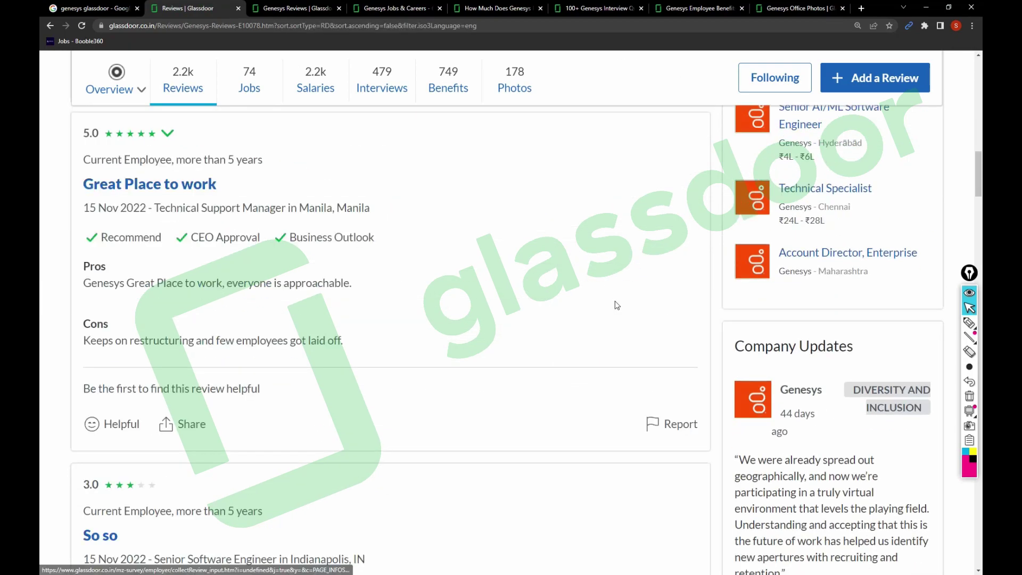
{"action": "scroll", "coordinate": [297, 382], "scroll_direction": "up", "scroll_amount": 10}
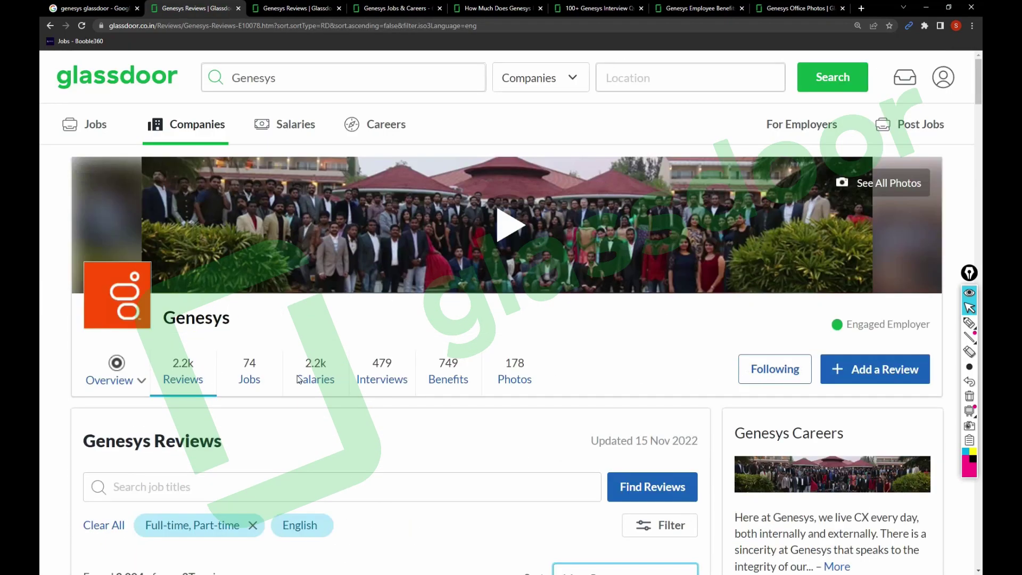
{"action": "scroll", "coordinate": [297, 382], "scroll_direction": "down", "scroll_amount": 8}
{"action": "scroll", "coordinate": [298, 375], "scroll_direction": "down", "scroll_amount": 3}
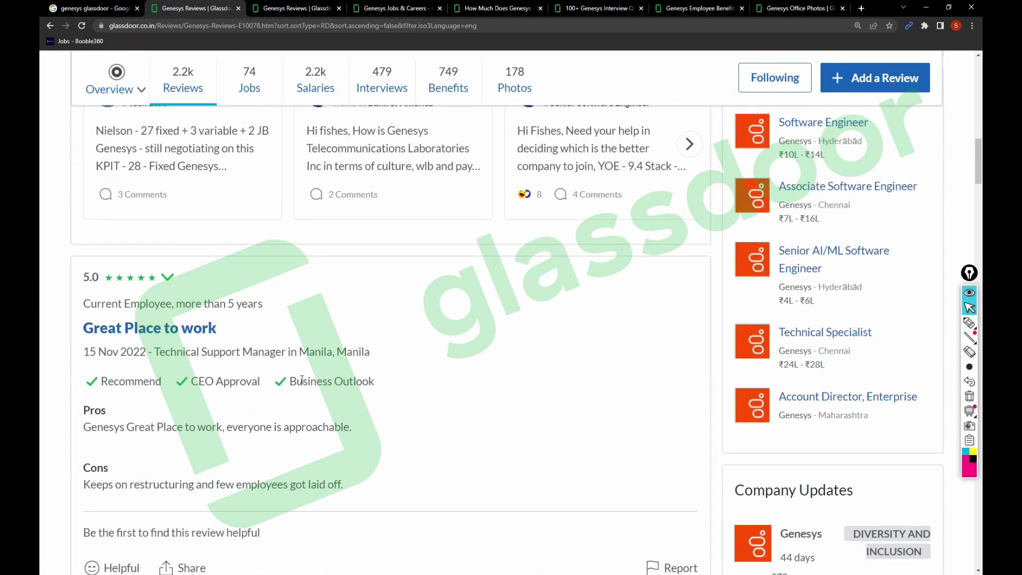
{"action": "scroll", "coordinate": [245, 378], "scroll_direction": "down", "scroll_amount": 1}
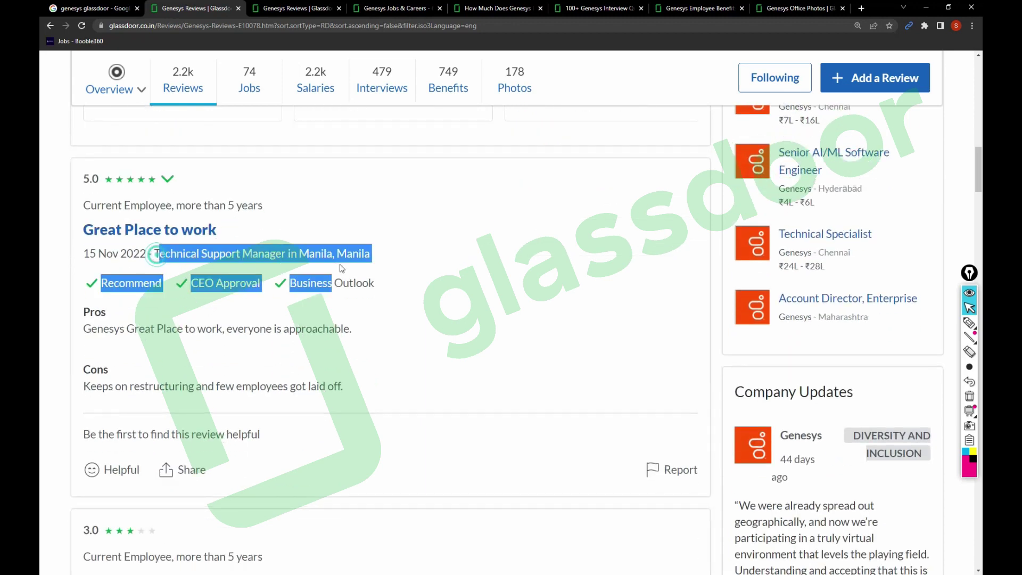
{"action": "left_click_drag", "start_coordinate": [158, 254], "coordinate": [342, 253]}
{"action": "left_click", "coordinate": [388, 291]}
{"action": "triple_click", "coordinate": [142, 328]}
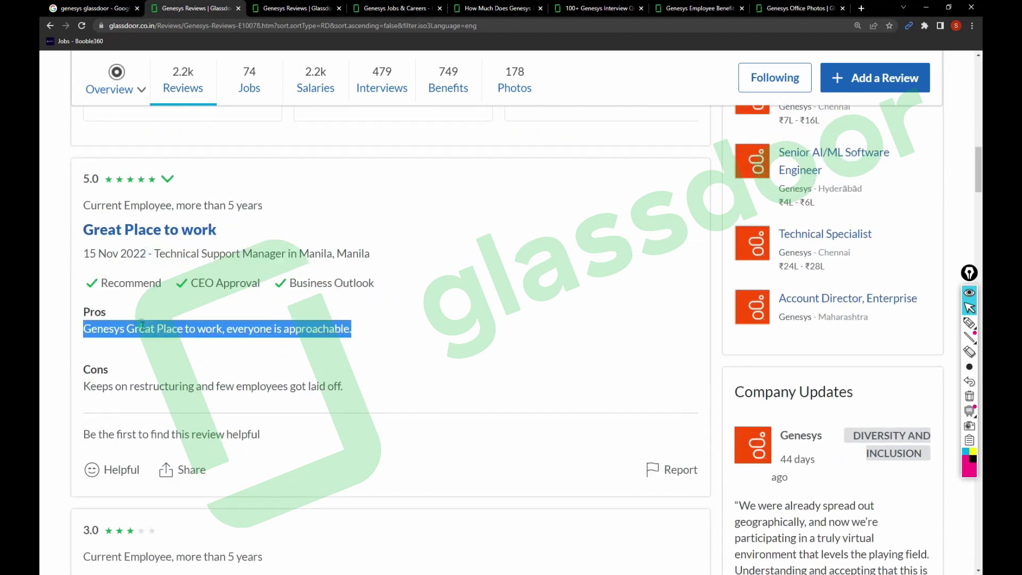
{"action": "scroll", "coordinate": [152, 356], "scroll_direction": "down", "scroll_amount": 1}
{"action": "triple_click", "coordinate": [160, 288]}
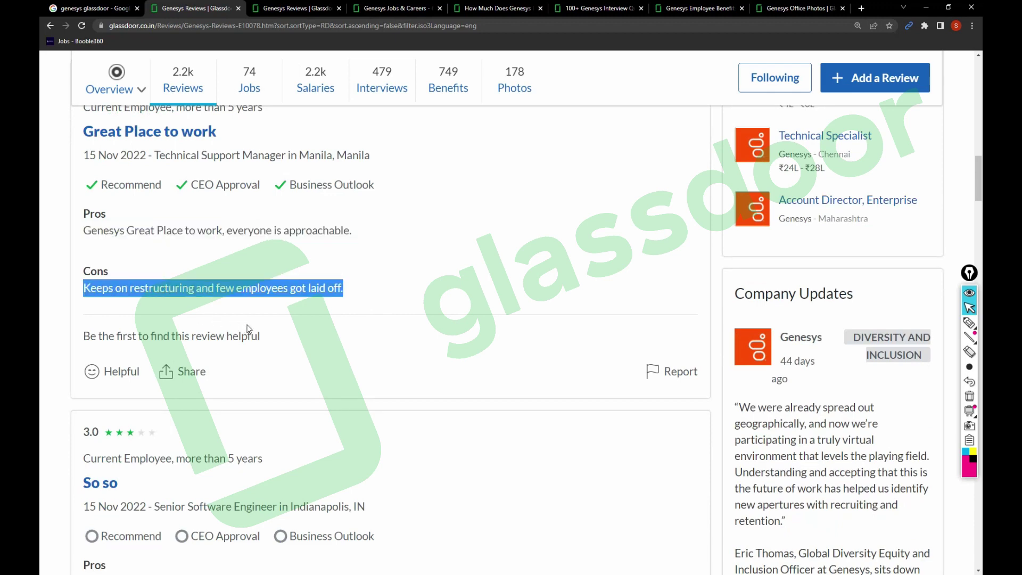
{"action": "scroll", "coordinate": [247, 329], "scroll_direction": "down", "scroll_amount": 2}
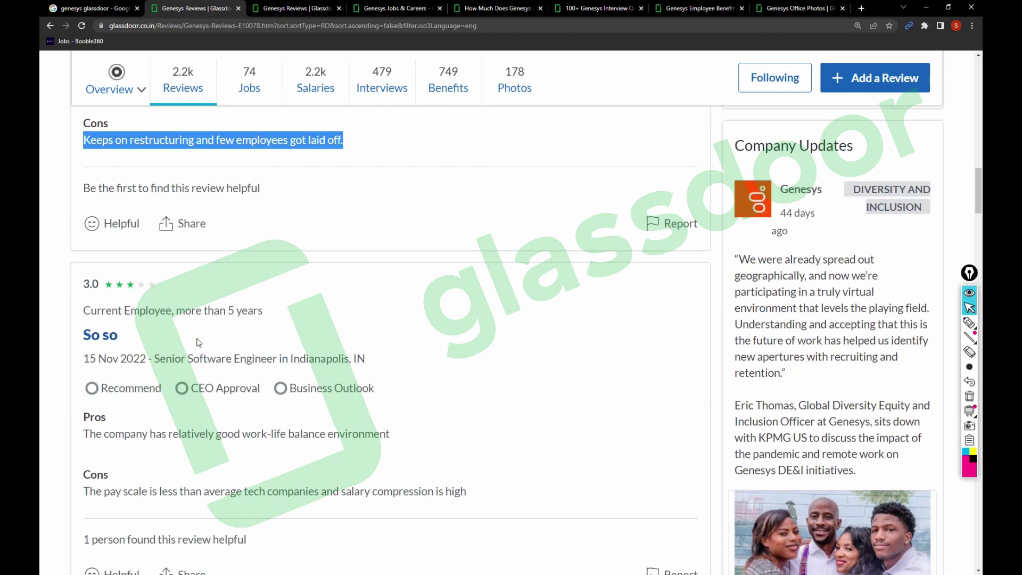
{"action": "scroll", "coordinate": [184, 336], "scroll_direction": "down", "scroll_amount": 1}
{"action": "scroll", "coordinate": [184, 228], "scroll_direction": "down", "scroll_amount": 2}
{"action": "scroll", "coordinate": [344, 262], "scroll_direction": "up", "scroll_amount": 1}
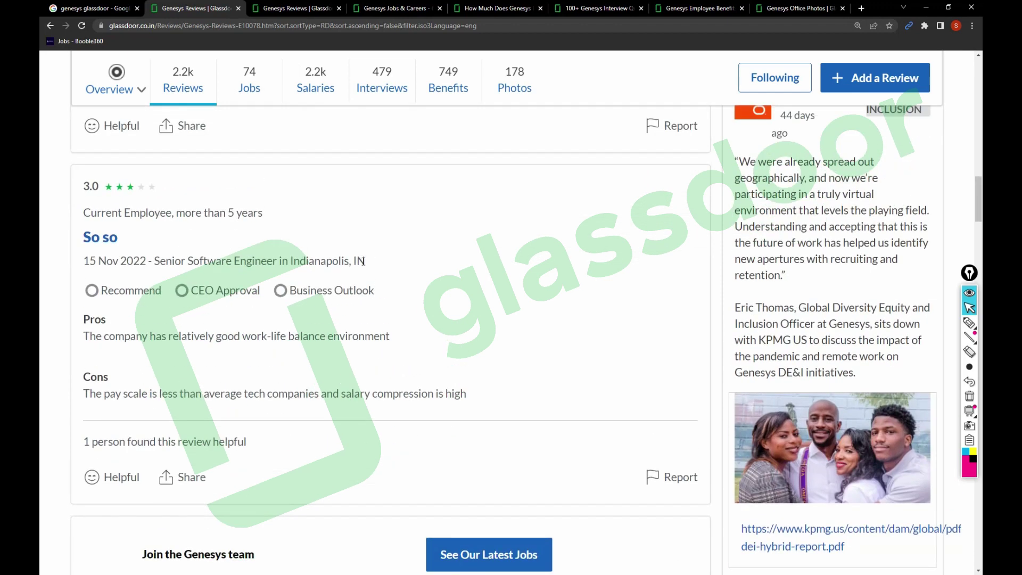
- Highlight later reviews' lines on work-life balance, pay scale, company culture, and 'Pay is not that great'
{"action": "triple_click", "coordinate": [133, 340]}
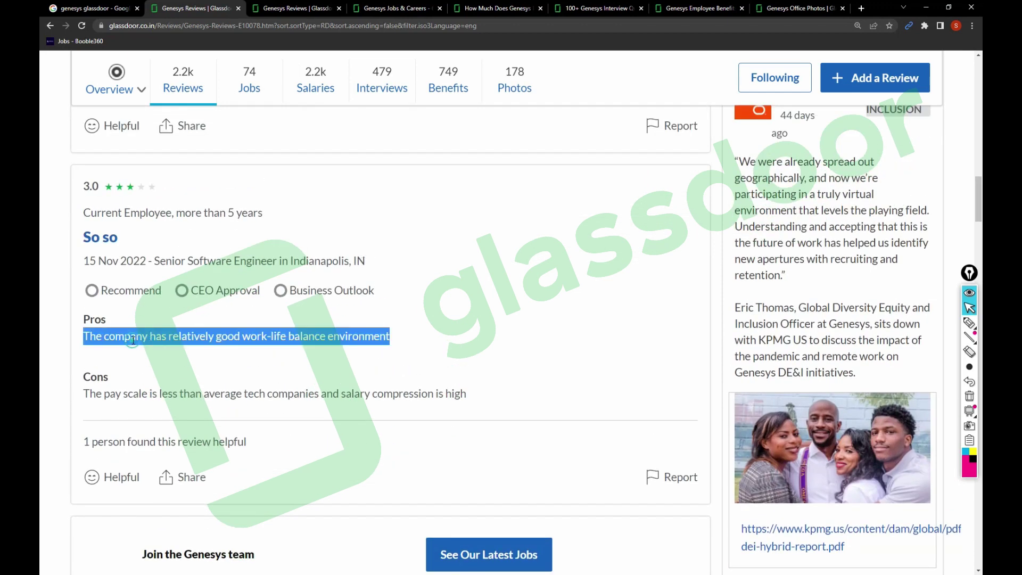
{"action": "scroll", "coordinate": [239, 331], "scroll_direction": "down", "scroll_amount": 1}
{"action": "scroll", "coordinate": [302, 329], "scroll_direction": "down", "scroll_amount": 1}
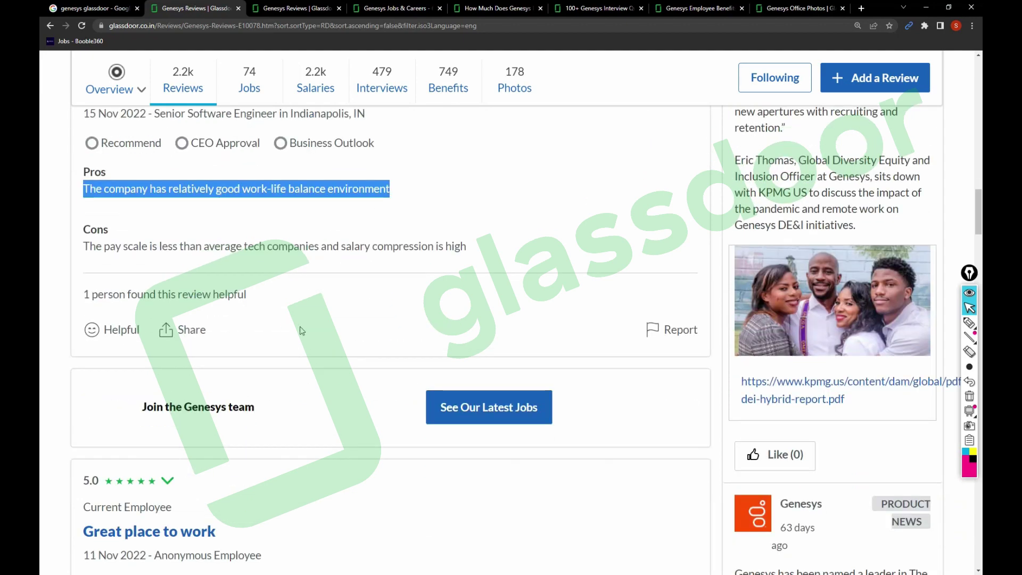
{"action": "triple_click", "coordinate": [136, 248]}
{"action": "scroll", "coordinate": [272, 279], "scroll_direction": "down", "scroll_amount": 3}
{"action": "scroll", "coordinate": [272, 279], "scroll_direction": "up", "scroll_amount": 1}
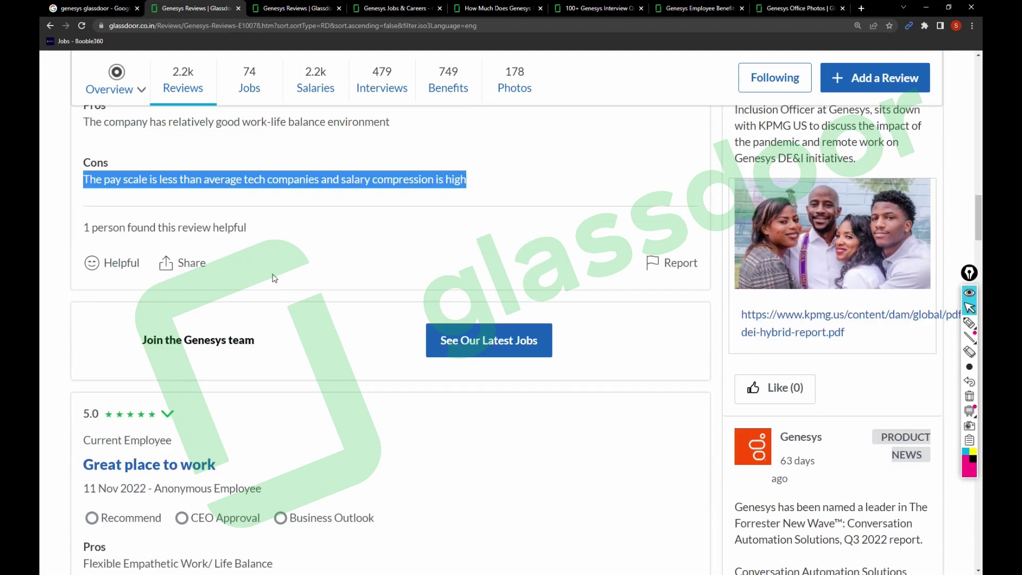
{"action": "scroll", "coordinate": [273, 278], "scroll_direction": "down", "scroll_amount": 1}
{"action": "scroll", "coordinate": [272, 278], "scroll_direction": "down", "scroll_amount": 2}
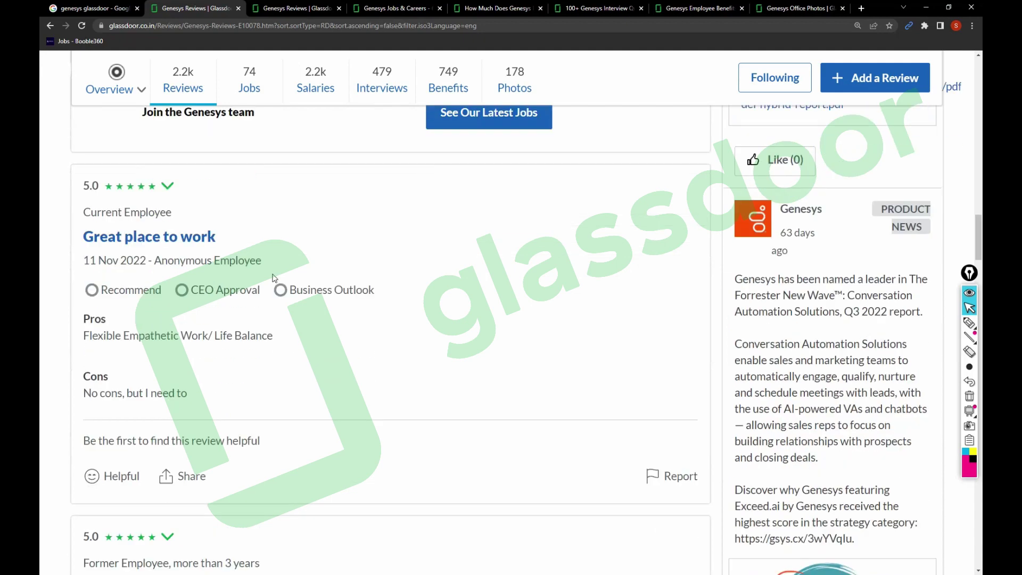
{"action": "triple_click", "coordinate": [156, 239]}
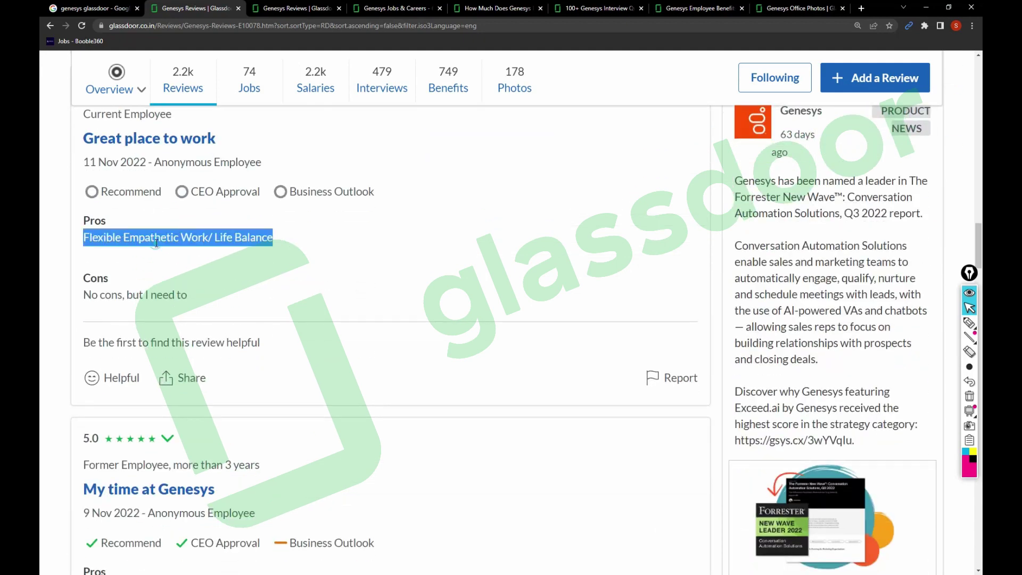
{"action": "scroll", "coordinate": [229, 270], "scroll_direction": "down", "scroll_amount": 2}
{"action": "scroll", "coordinate": [229, 272], "scroll_direction": "down", "scroll_amount": 1}
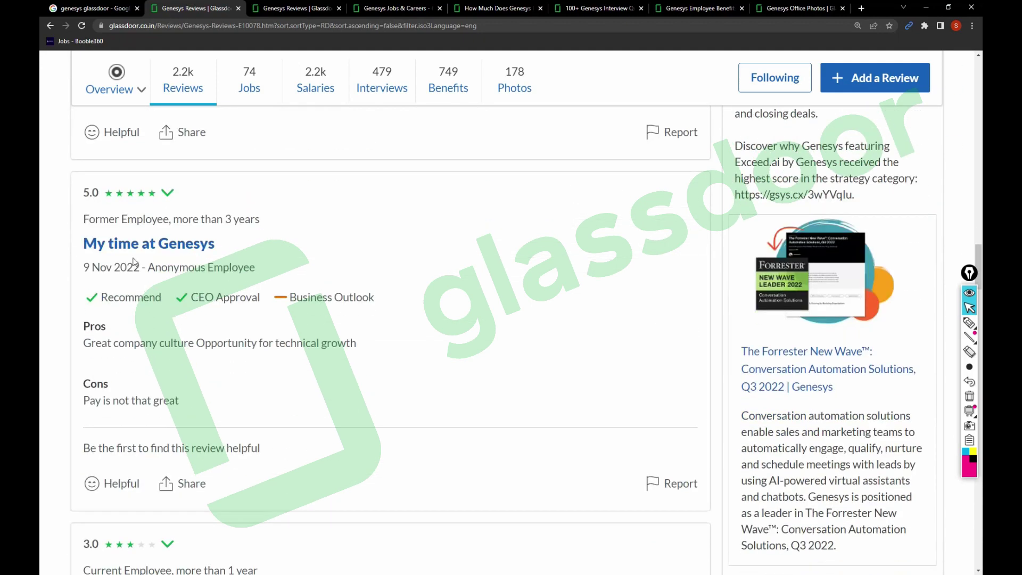
{"action": "triple_click", "coordinate": [167, 346]}
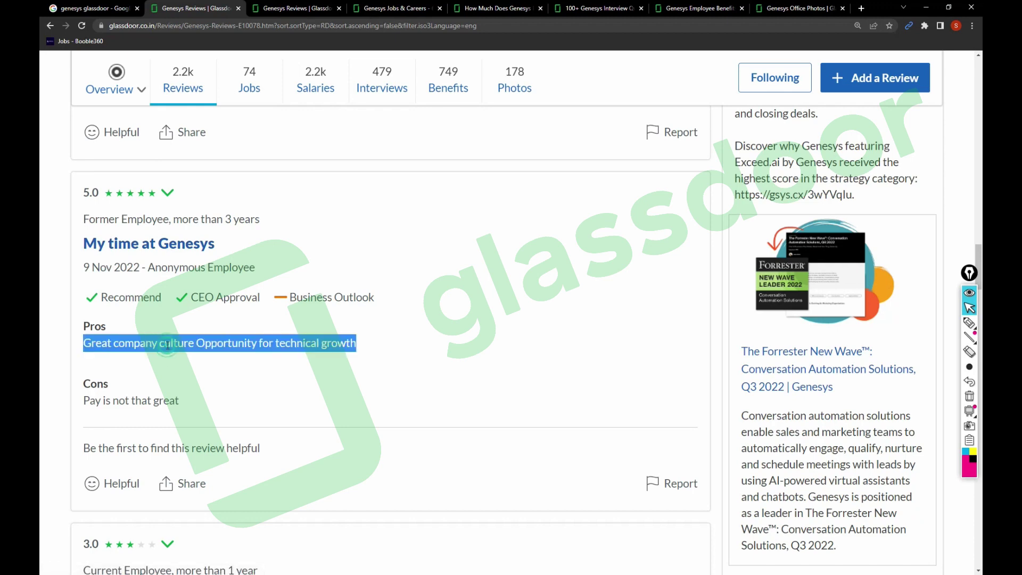
{"action": "double_click", "coordinate": [156, 399]}
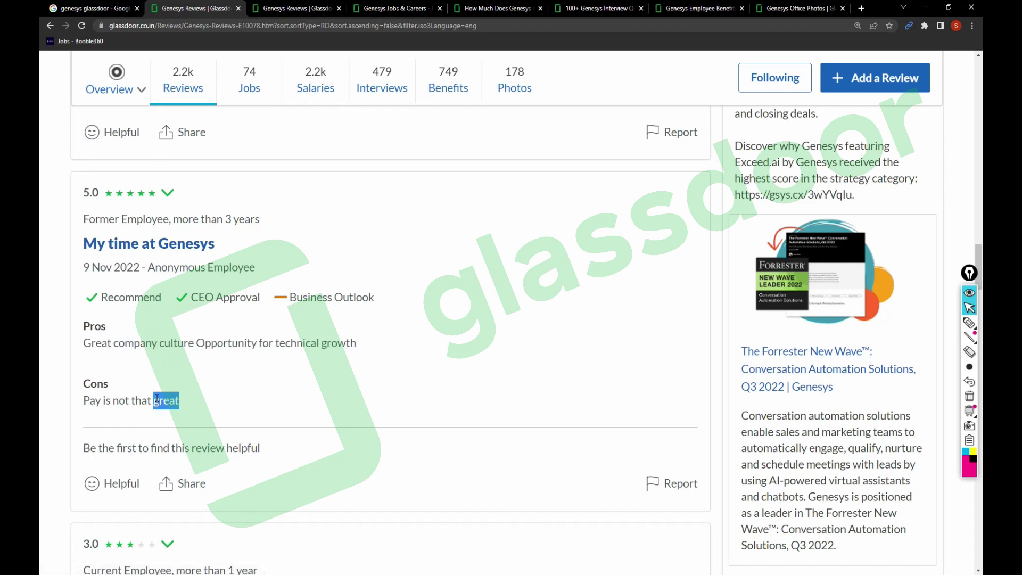
{"action": "triple_click", "coordinate": [113, 400]}
{"action": "scroll", "coordinate": [242, 389], "scroll_direction": "down", "scroll_amount": 3}
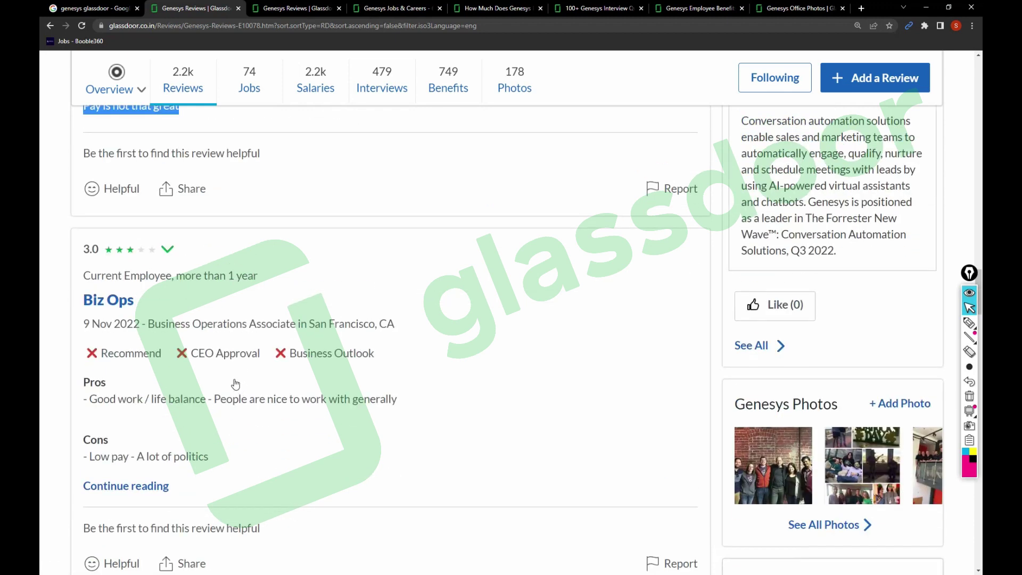
{"action": "scroll", "coordinate": [235, 382], "scroll_direction": "up", "scroll_amount": 2}
- Handwrite a pink 39 beside the pay complaint
{"action": "left_click", "coordinate": [969, 323]}
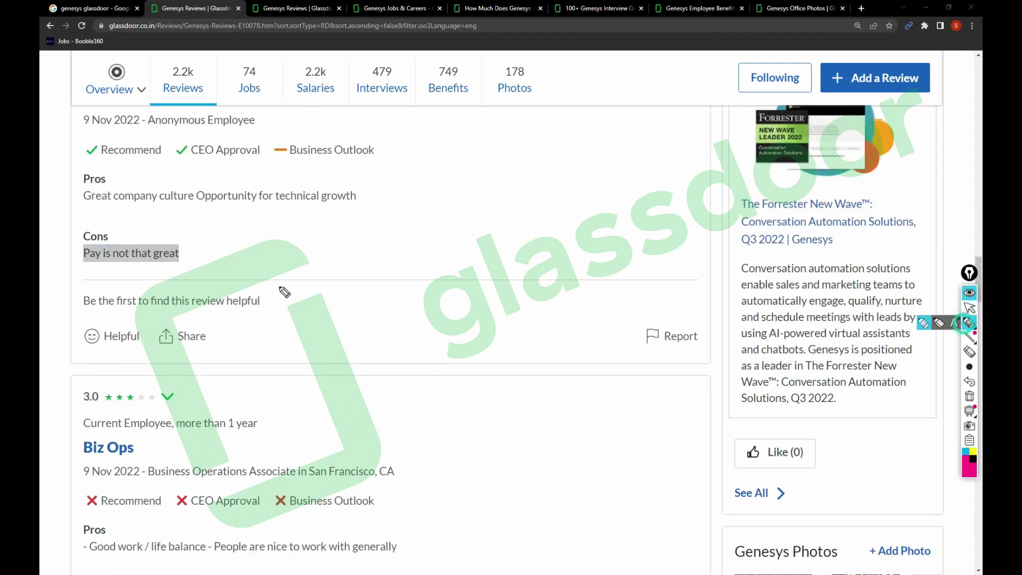
{"action": "mouse_move", "coordinate": [283, 230]}
{"action": "left_mouse_down"}
{"action": "mouse_move", "coordinate": [295, 271]}
{"action": "mouse_move", "coordinate": [284, 267]}
{"action": "left_mouse_up"}
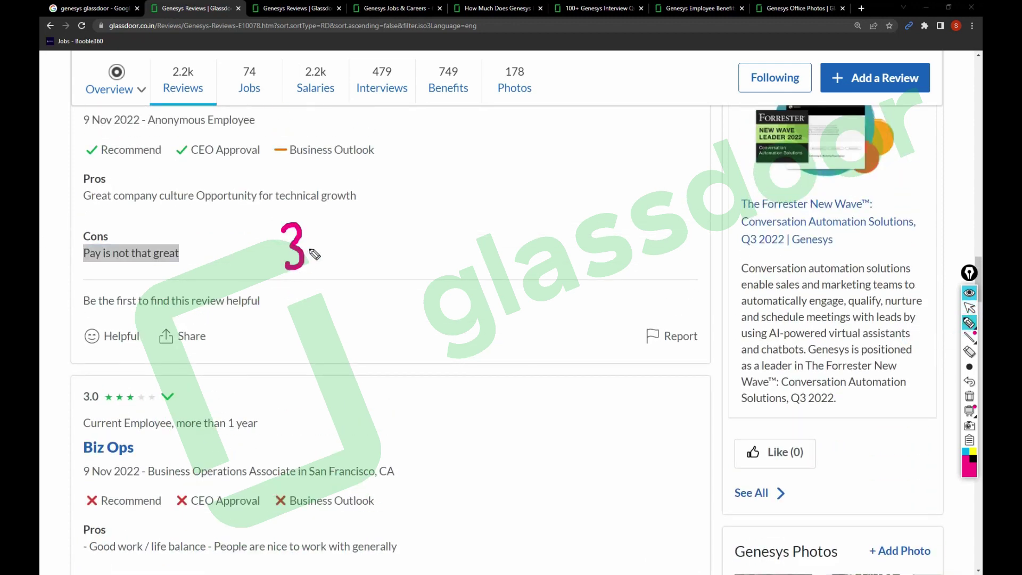
{"action": "left_click_drag", "start_coordinate": [334, 230], "coordinate": [337, 279]}
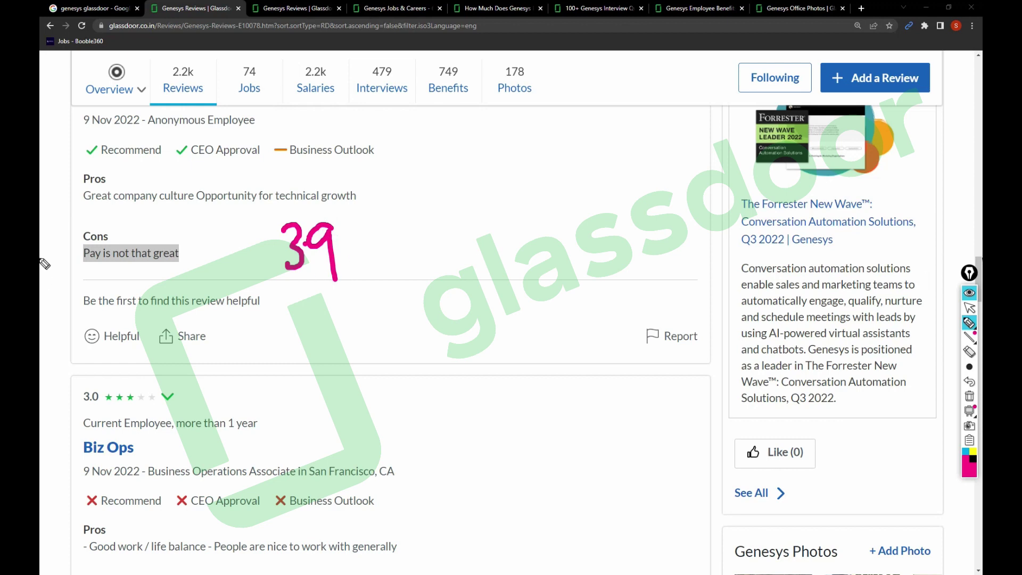
{"action": "left_click", "coordinate": [970, 307]}
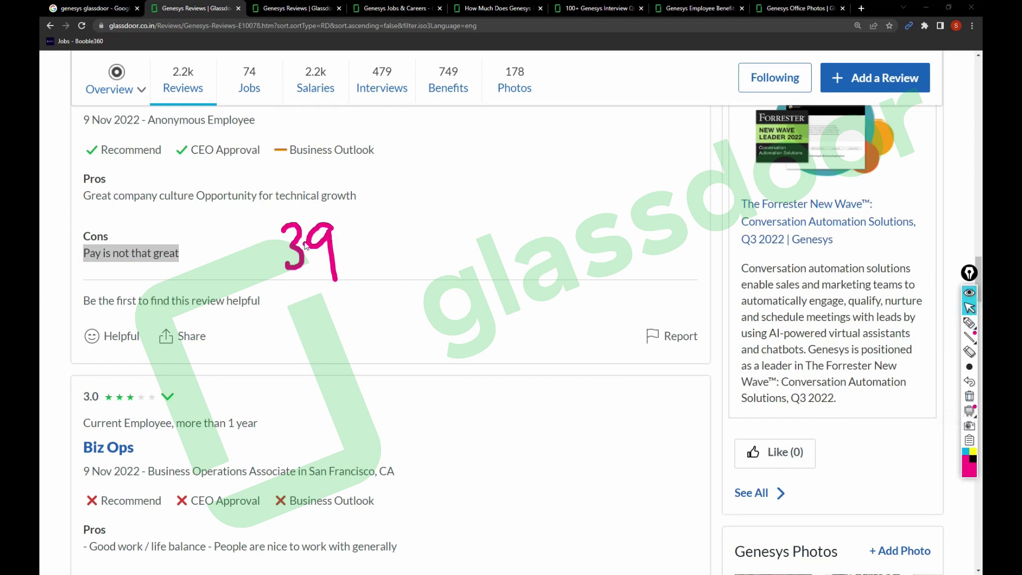
- Write the pink dollar figure '40$' beside the 39
{"action": "left_click", "coordinate": [969, 322]}
{"action": "left_click_drag", "start_coordinate": [462, 206], "coordinate": [511, 255]}
{"action": "mouse_move", "coordinate": [515, 240]}
{"action": "left_mouse_down"}
{"action": "mouse_move", "coordinate": [543, 263]}
{"action": "mouse_move", "coordinate": [538, 245]}
{"action": "left_mouse_up"}
{"action": "left_click_drag", "start_coordinate": [571, 215], "coordinate": [569, 215]}
{"action": "left_click_drag", "start_coordinate": [647, 220], "coordinate": [619, 256]}
{"action": "left_click_drag", "start_coordinate": [631, 184], "coordinate": [637, 324]}
{"action": "left_click", "coordinate": [970, 308]}
{"action": "scroll", "coordinate": [124, 253], "scroll_direction": "down", "scroll_amount": 3}
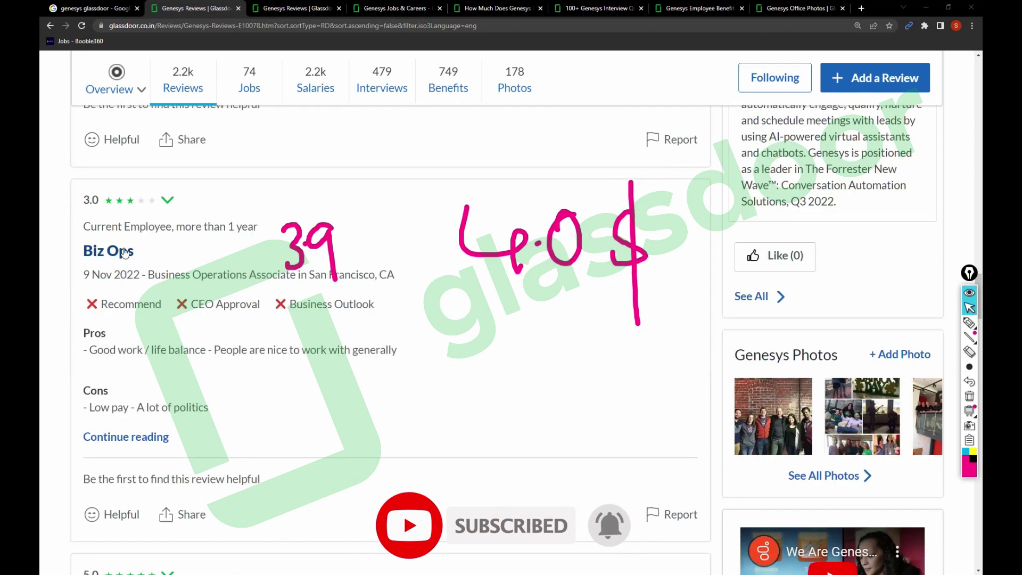
{"action": "scroll", "coordinate": [124, 253], "scroll_direction": "up", "scroll_amount": 1}
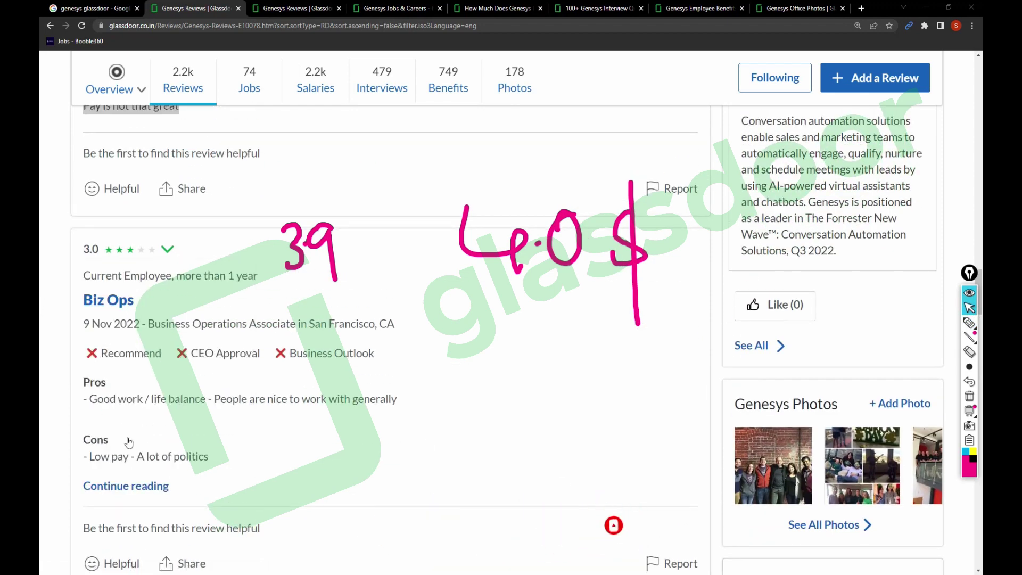
{"action": "scroll", "coordinate": [294, 412], "scroll_direction": "down", "scroll_amount": 1}
{"action": "scroll", "coordinate": [337, 326], "scroll_direction": "down", "scroll_amount": 1}
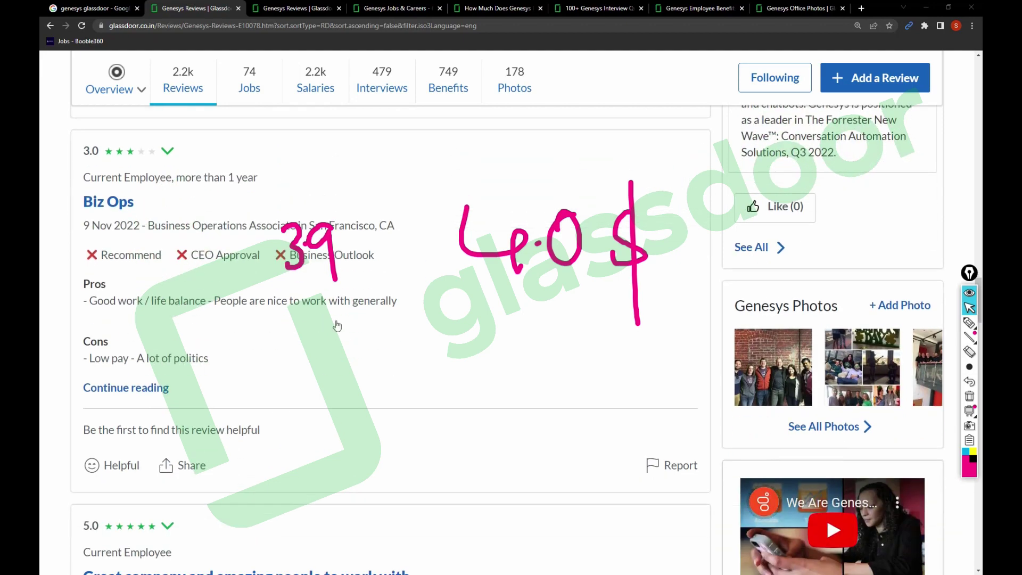
{"action": "left_click_drag", "start_coordinate": [88, 370], "coordinate": [235, 365]}
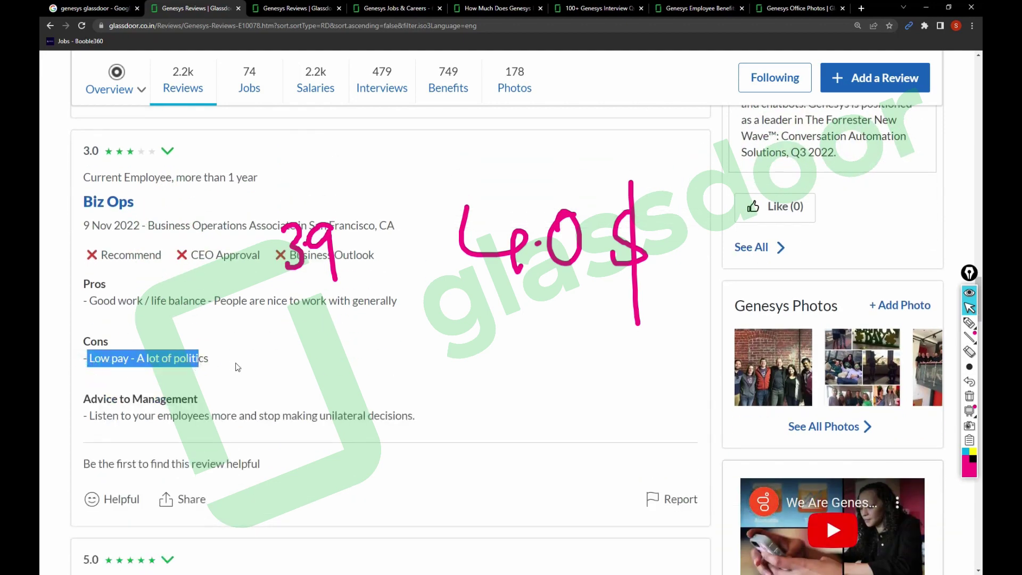
{"action": "scroll", "coordinate": [240, 367], "scroll_direction": "down", "scroll_amount": 2}
{"action": "scroll", "coordinate": [279, 371], "scroll_direction": "down", "scroll_amount": 2}
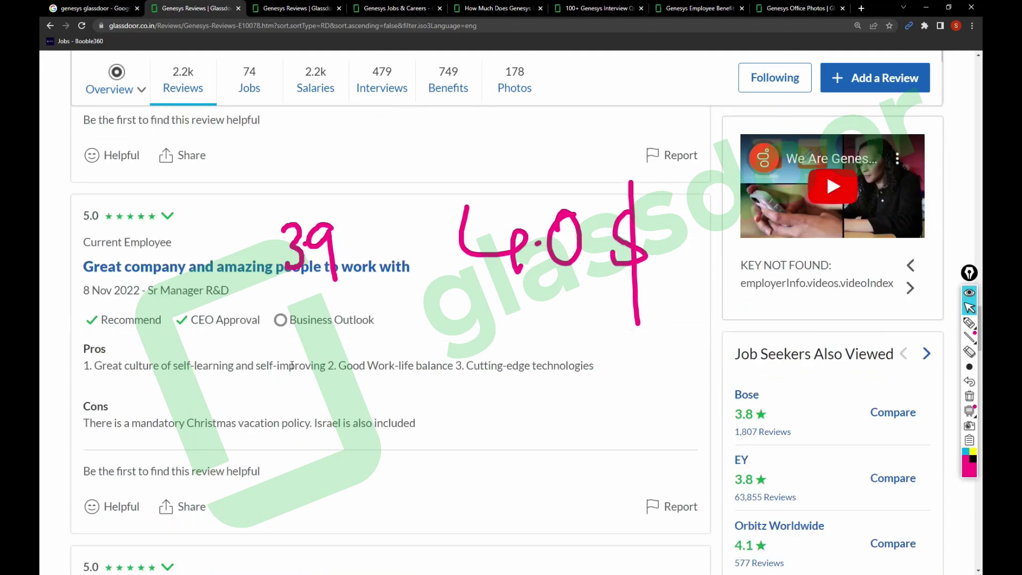
- Erase the pink notes and highlight the next reviews' pros and the 'management does not look good' con
{"action": "left_click", "coordinate": [969, 411]}
{"action": "scroll", "coordinate": [229, 434], "scroll_direction": "down", "scroll_amount": 1}
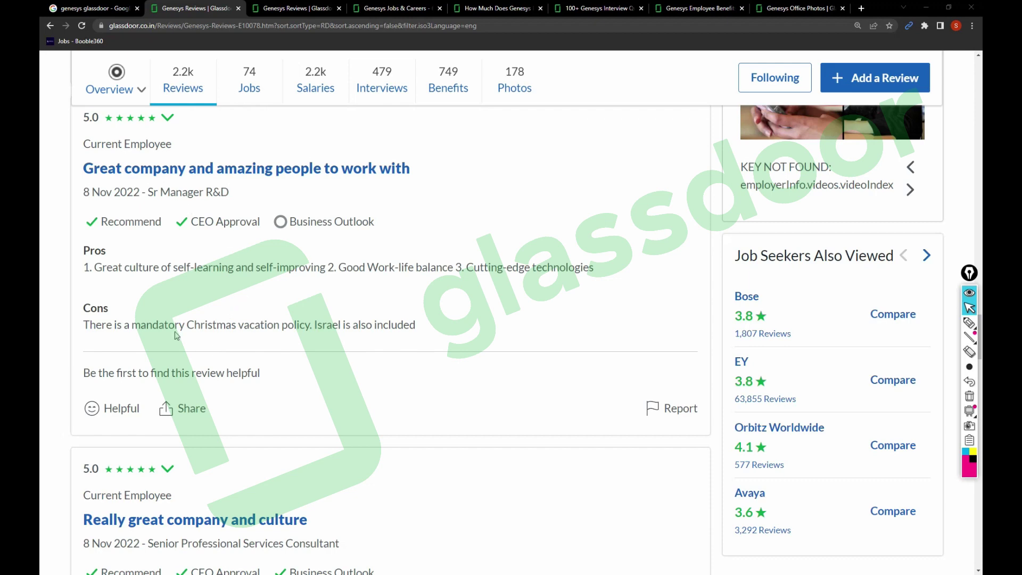
{"action": "triple_click", "coordinate": [137, 269]}
{"action": "left_click", "coordinate": [247, 290]}
{"action": "scroll", "coordinate": [408, 270], "scroll_direction": "down", "scroll_amount": 1}
{"action": "scroll", "coordinate": [421, 293], "scroll_direction": "down", "scroll_amount": 2}
{"action": "scroll", "coordinate": [376, 273], "scroll_direction": "down", "scroll_amount": 2}
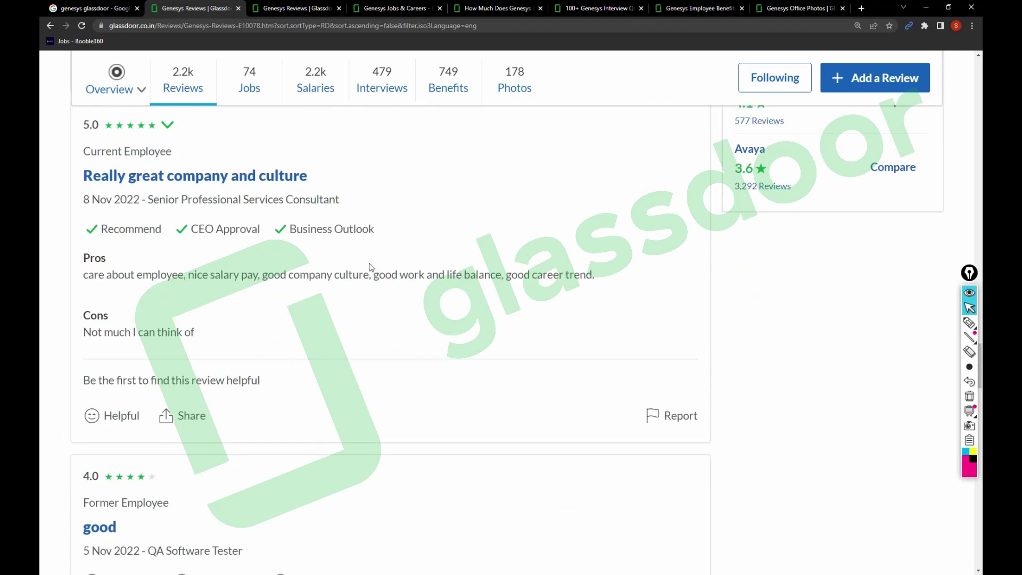
{"action": "scroll", "coordinate": [369, 266], "scroll_direction": "down", "scroll_amount": 2}
{"action": "scroll", "coordinate": [369, 266], "scroll_direction": "down", "scroll_amount": 1}
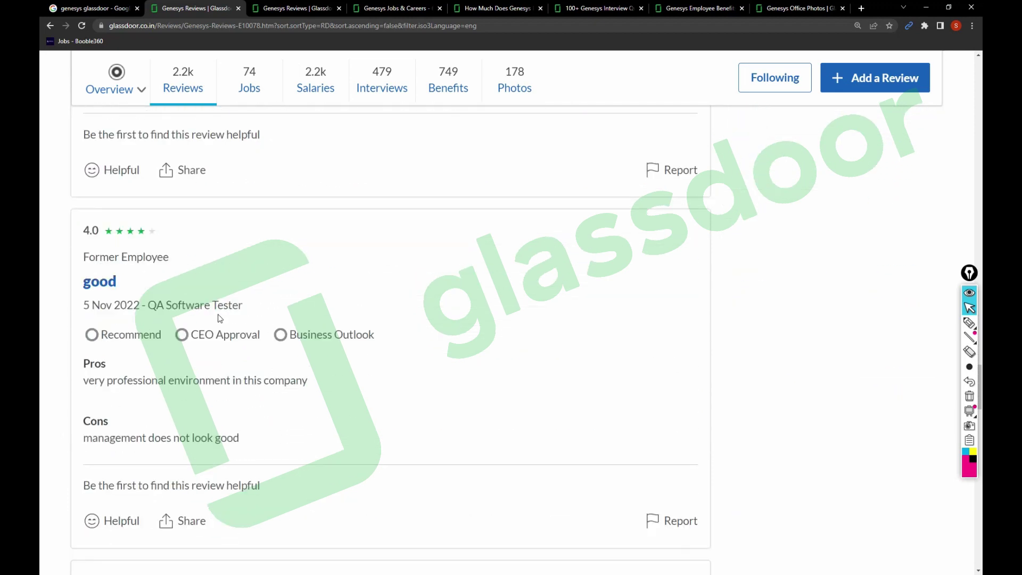
{"action": "scroll", "coordinate": [218, 319], "scroll_direction": "down", "scroll_amount": 2}
{"action": "triple_click", "coordinate": [126, 235]}
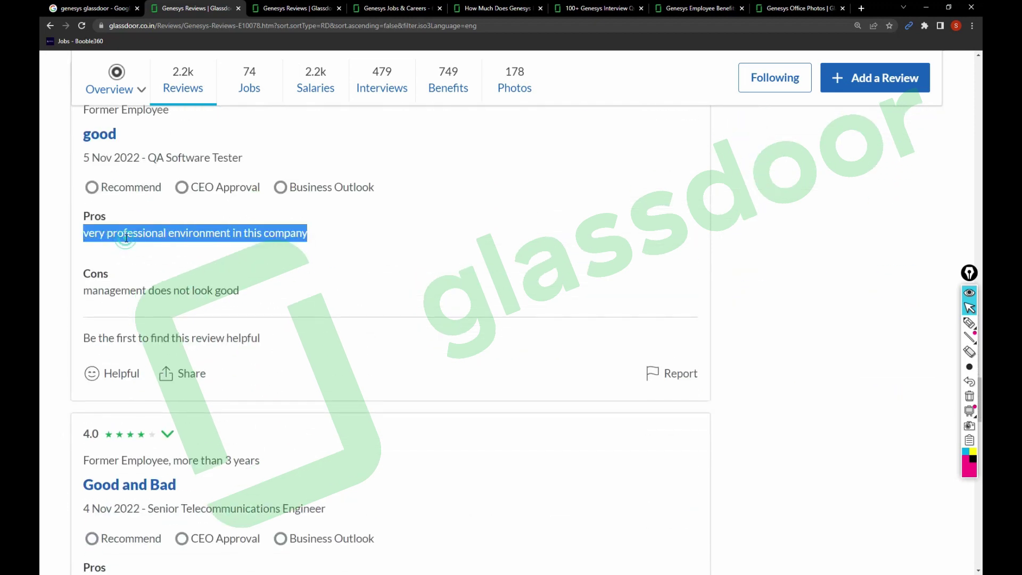
{"action": "triple_click", "coordinate": [132, 292]}
{"action": "scroll", "coordinate": [379, 295], "scroll_direction": "down", "scroll_amount": 2}
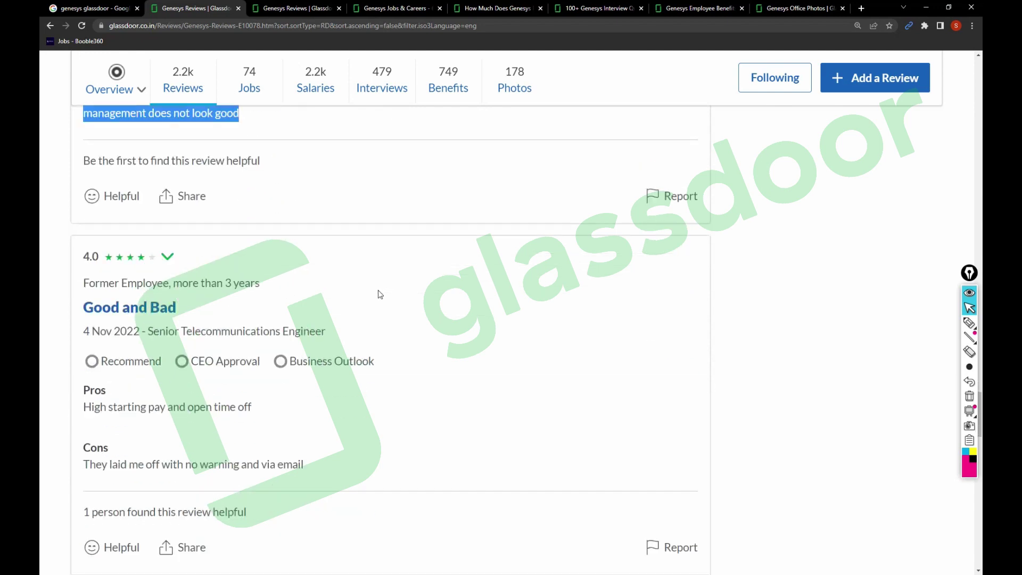
{"action": "scroll", "coordinate": [380, 295], "scroll_direction": "down", "scroll_amount": 2}
{"action": "scroll", "coordinate": [379, 292], "scroll_direction": "down", "scroll_amount": 2}
{"action": "scroll", "coordinate": [373, 295], "scroll_direction": "down", "scroll_amount": 1}
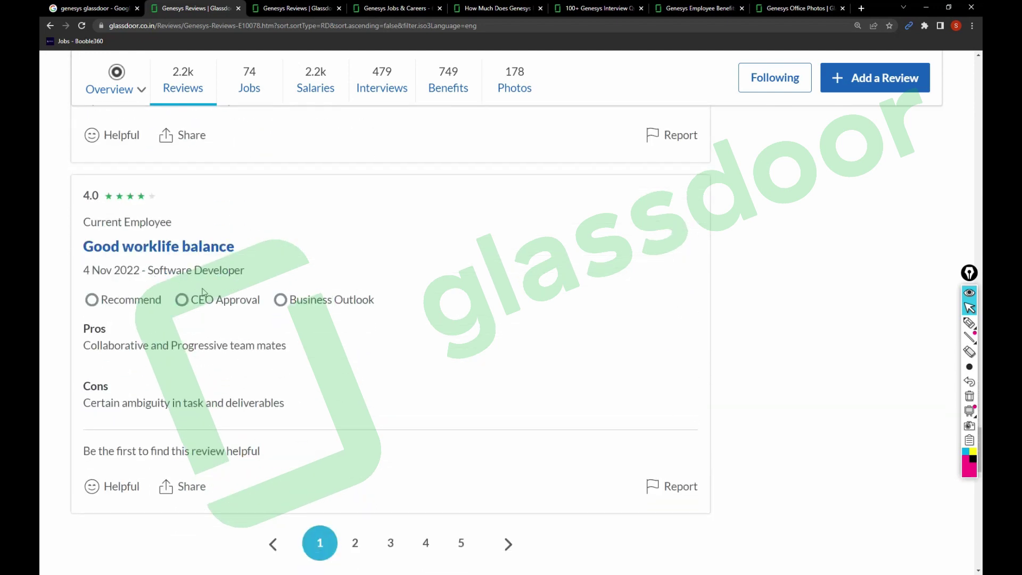
- Highlight the Good worklife balance review's pros and cons and the 2,004 Reviews total, then open Jobs
{"action": "triple_click", "coordinate": [119, 352]}
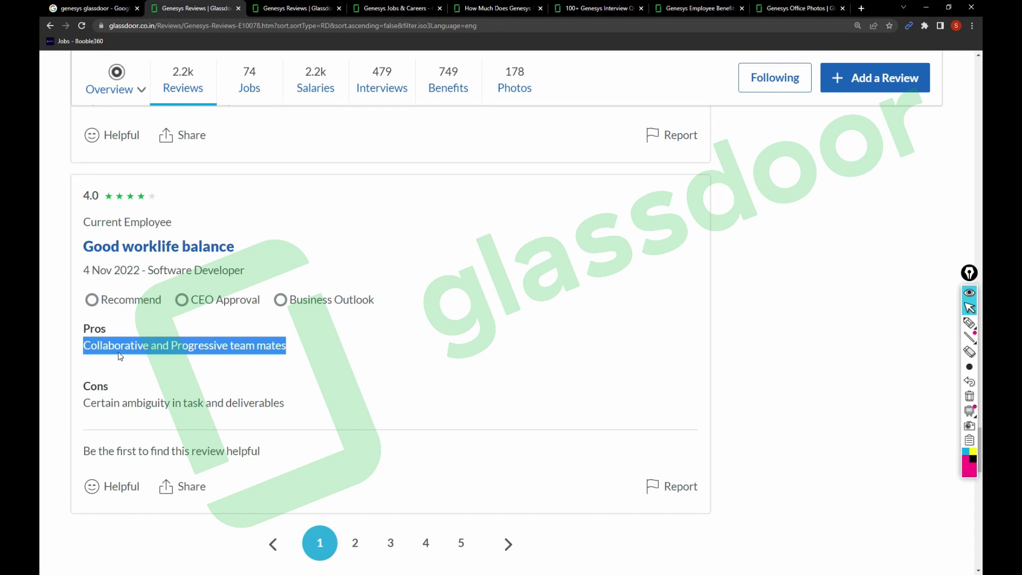
{"action": "triple_click", "coordinate": [148, 403]}
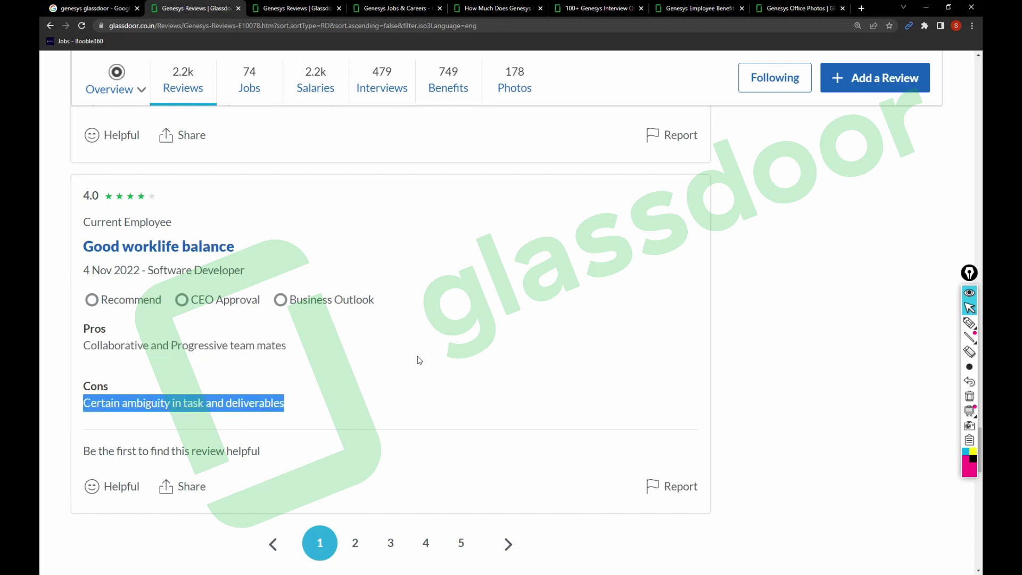
{"action": "scroll", "coordinate": [419, 359], "scroll_direction": "down", "scroll_amount": 2}
{"action": "left_click_drag", "start_coordinate": [494, 435], "coordinate": [395, 436]}
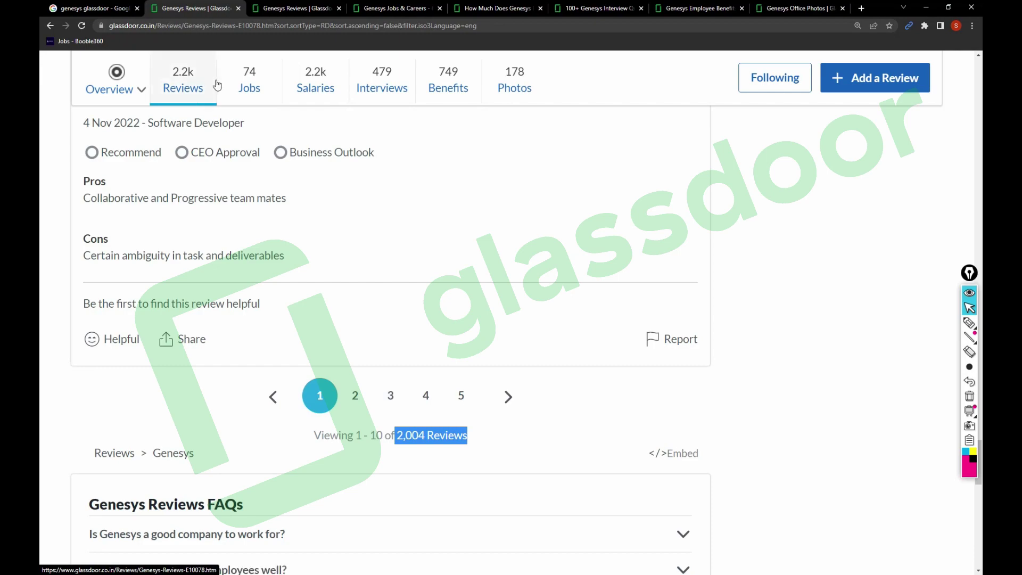
{"action": "left_click", "coordinate": [249, 84]}
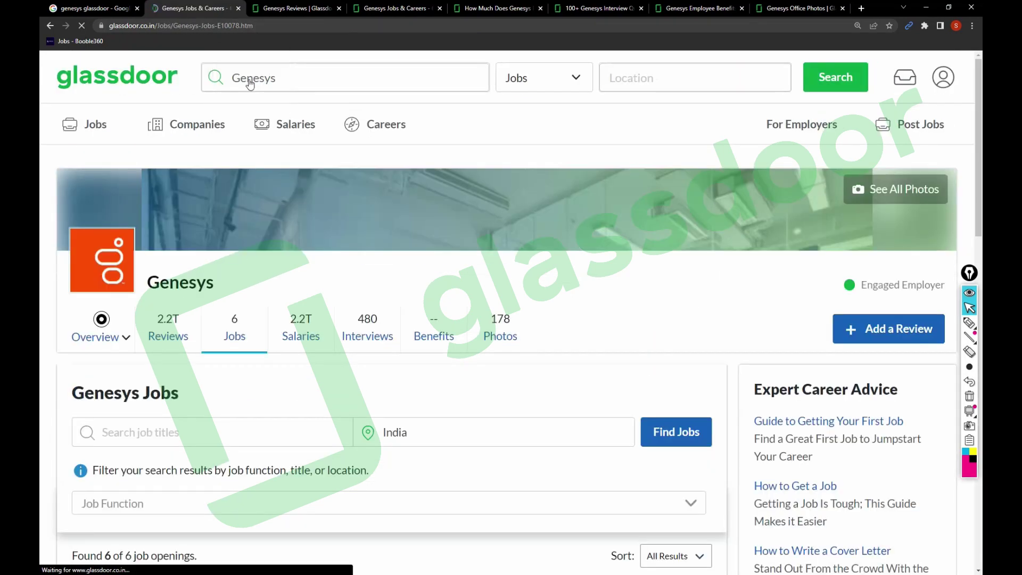
{"action": "scroll", "coordinate": [320, 208], "scroll_direction": "down", "scroll_amount": 1}
{"action": "scroll", "coordinate": [312, 187], "scroll_direction": "down", "scroll_amount": 2}
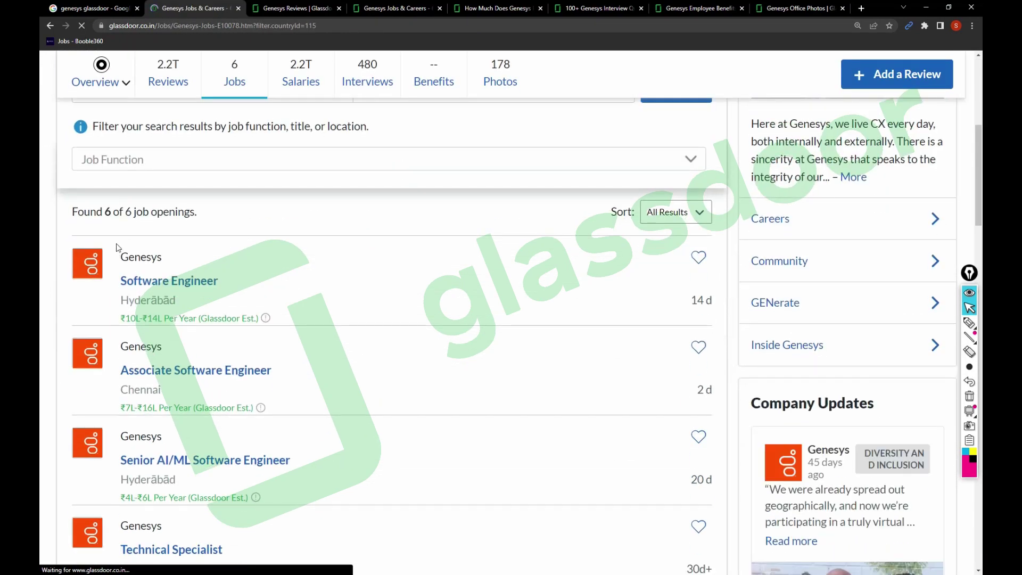
{"action": "scroll", "coordinate": [132, 227], "scroll_direction": "down", "scroll_amount": 3}
{"action": "scroll", "coordinate": [132, 227], "scroll_direction": "down", "scroll_amount": 1}
{"action": "scroll", "coordinate": [132, 227], "scroll_direction": "up", "scroll_amount": 2}
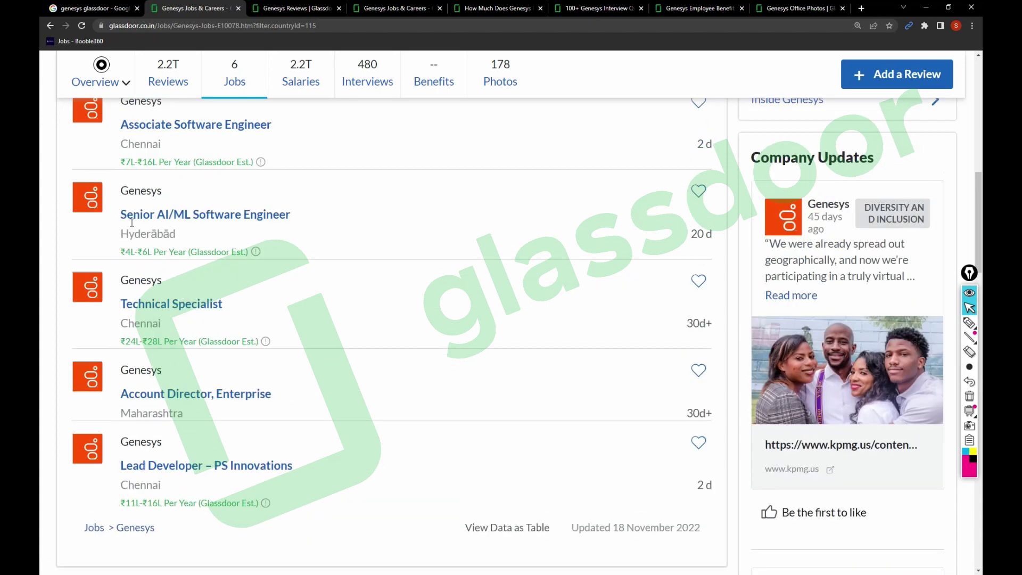
{"action": "scroll", "coordinate": [131, 227], "scroll_direction": "up", "scroll_amount": 1}
{"action": "scroll", "coordinate": [133, 227], "scroll_direction": "up", "scroll_amount": 2}
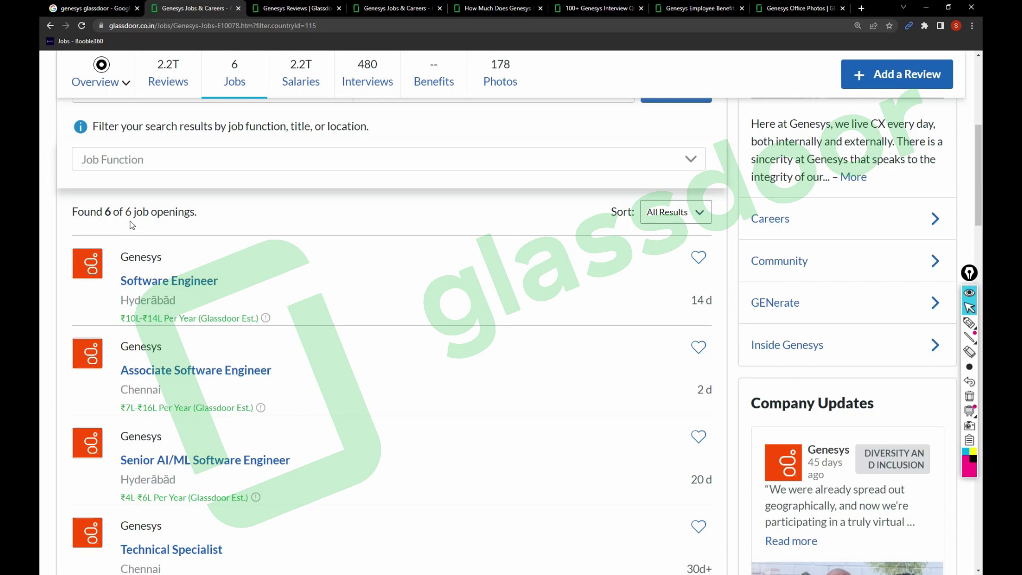
- After viewing the six India job openings, go to the Genesys Salaries page
{"action": "left_click", "coordinate": [309, 73]}
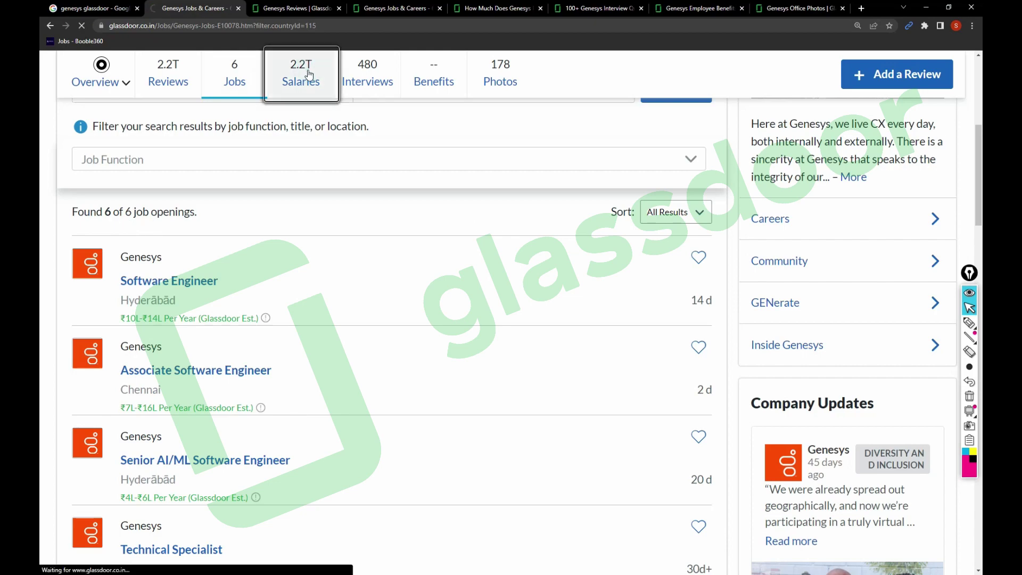
{"action": "scroll", "coordinate": [401, 349], "scroll_direction": "down", "scroll_amount": 5}
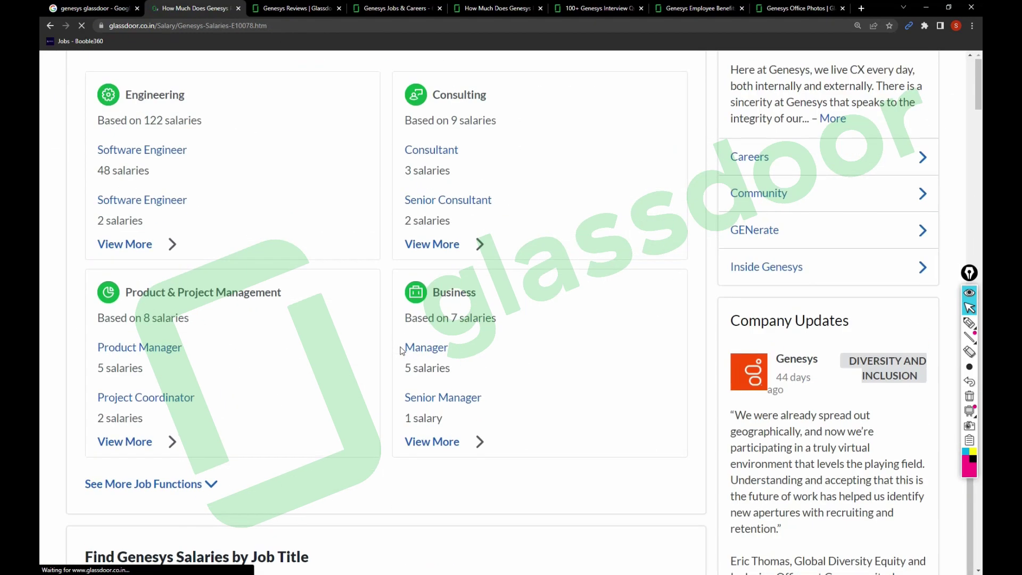
{"action": "scroll", "coordinate": [401, 349], "scroll_direction": "down", "scroll_amount": 2}
{"action": "scroll", "coordinate": [401, 349], "scroll_direction": "down", "scroll_amount": 3}
{"action": "scroll", "coordinate": [401, 349], "scroll_direction": "down", "scroll_amount": 2}
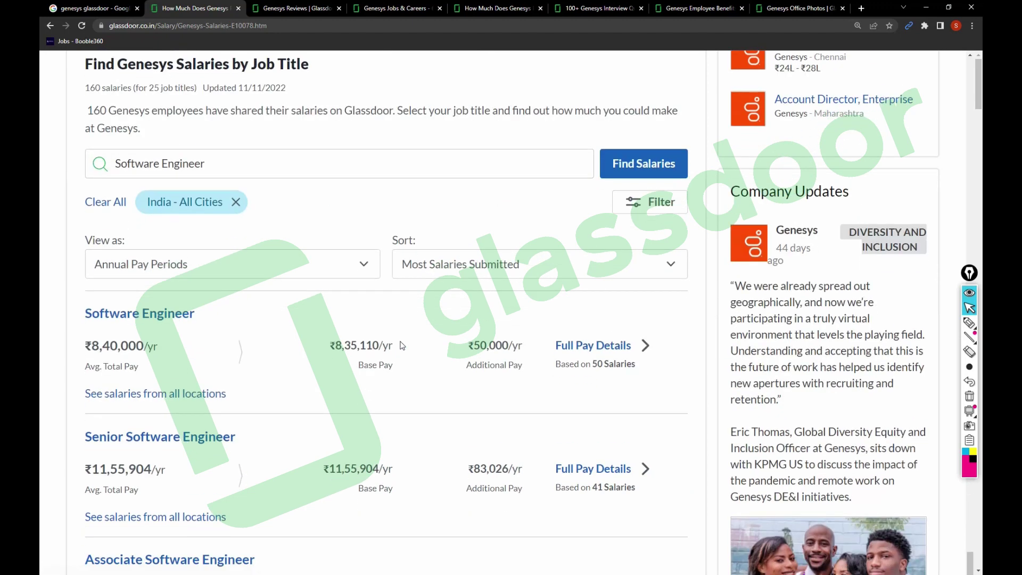
- Handwrite and circle a pink 4.0 rating above the salary list
{"action": "left_click", "coordinate": [970, 322]}
{"action": "left_click_drag", "start_coordinate": [498, 205], "coordinate": [520, 237]}
{"action": "left_click_drag", "start_coordinate": [511, 217], "coordinate": [517, 260]}
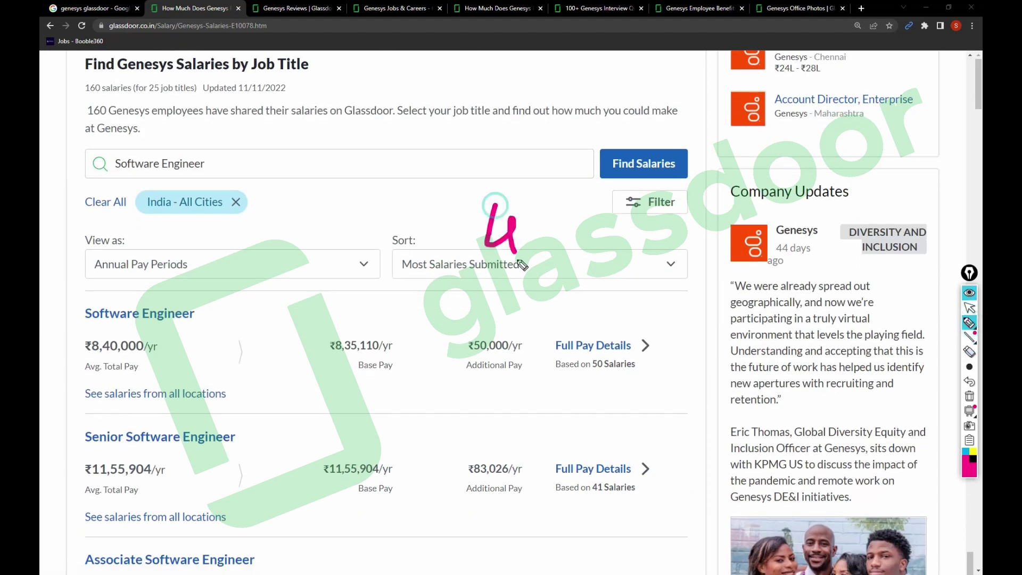
{"action": "left_click", "coordinate": [528, 233]}
{"action": "left_click", "coordinate": [542, 214]}
{"action": "left_click_drag", "start_coordinate": [555, 211], "coordinate": [628, 252]}
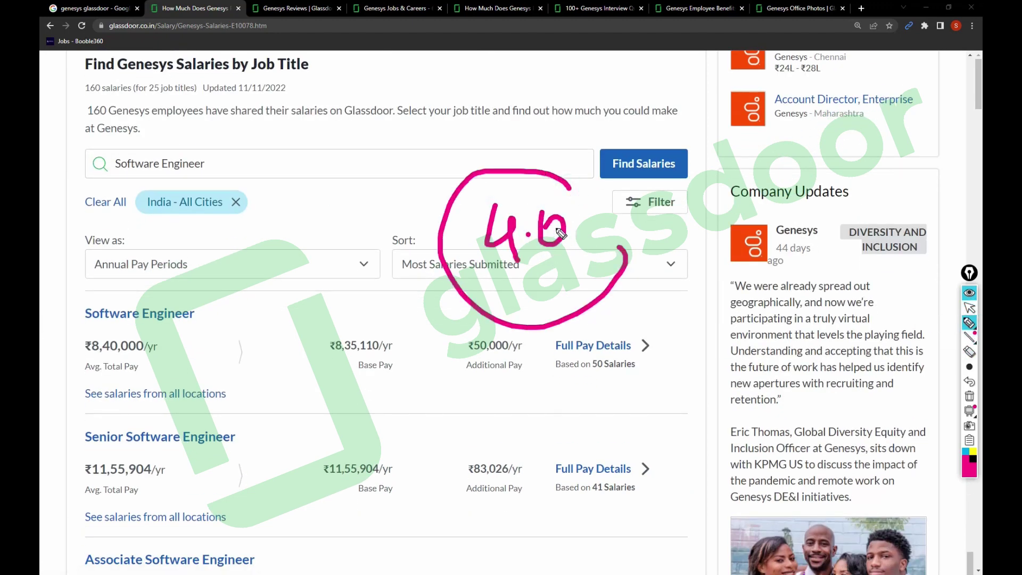
{"action": "left_click_drag", "start_coordinate": [550, 213], "coordinate": [561, 228]}
{"action": "left_click", "coordinate": [970, 308]}
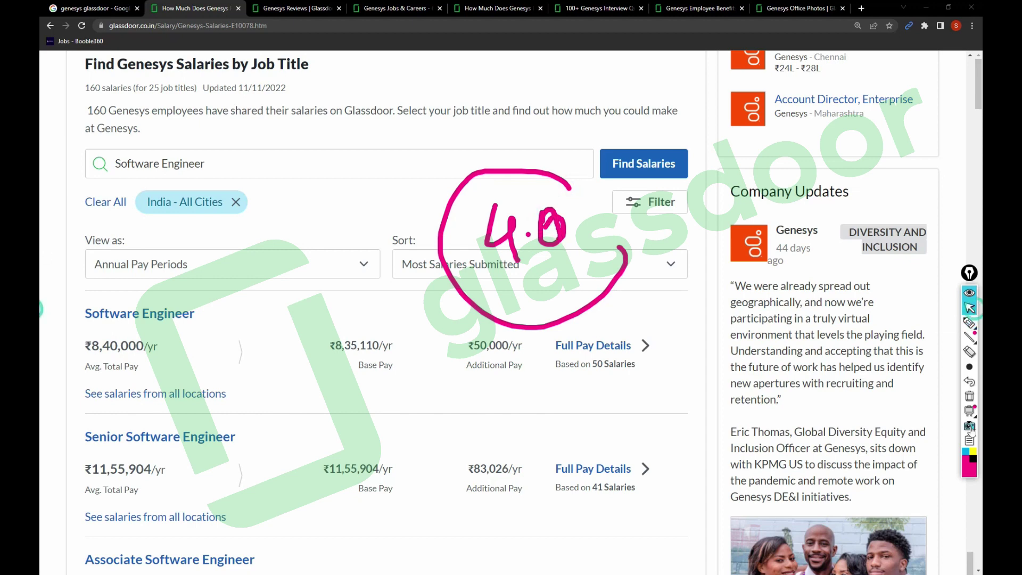
{"action": "scroll", "coordinate": [552, 418], "scroll_direction": "down", "scroll_amount": 1}
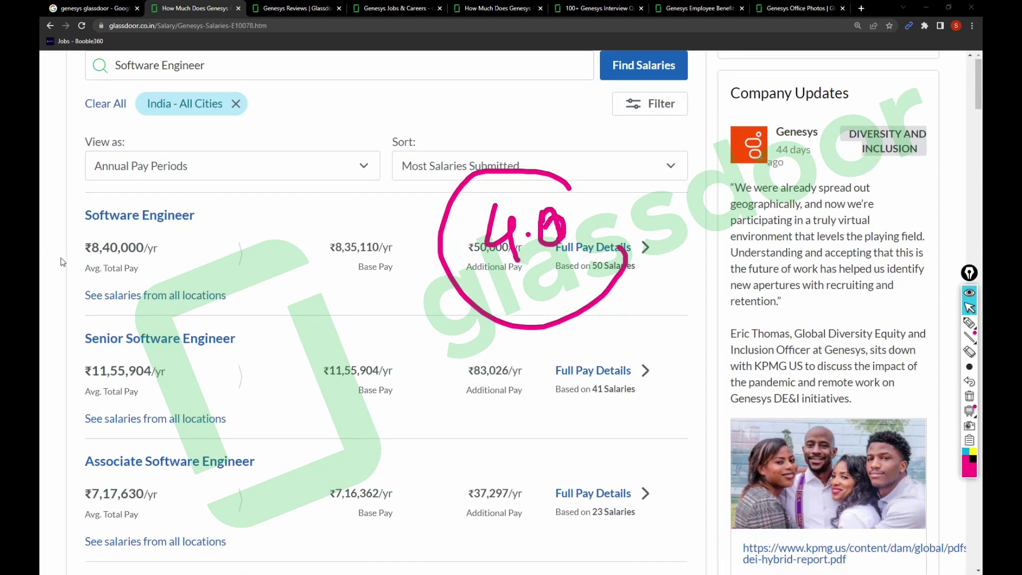
- Highlight the ₹8,40,000/yr average total pay and ₹50,000/yr additional pay, erasing the handwritten note
{"action": "triple_click", "coordinate": [101, 248]}
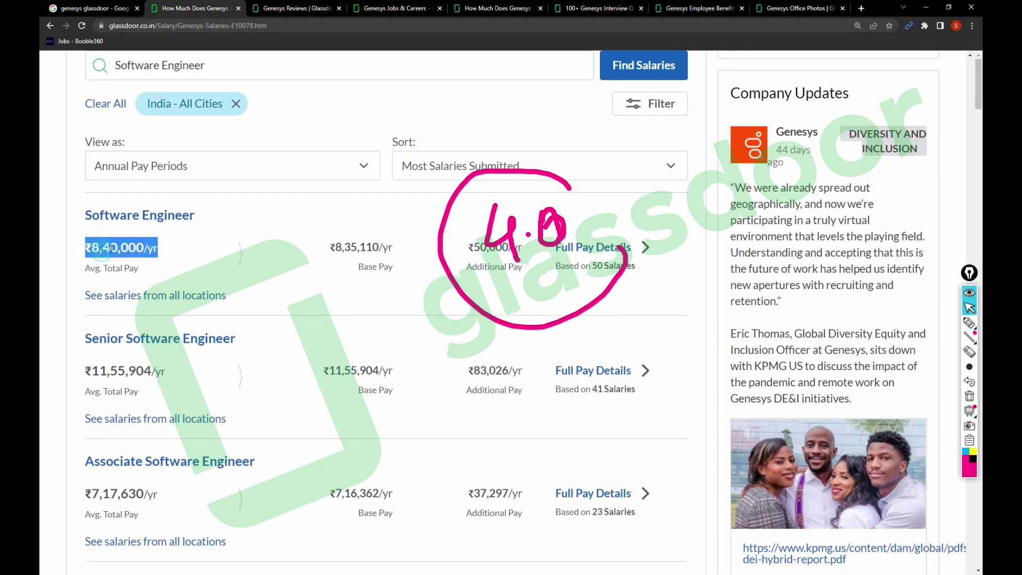
{"action": "left_click", "coordinate": [971, 396]}
{"action": "triple_click", "coordinate": [508, 247]}
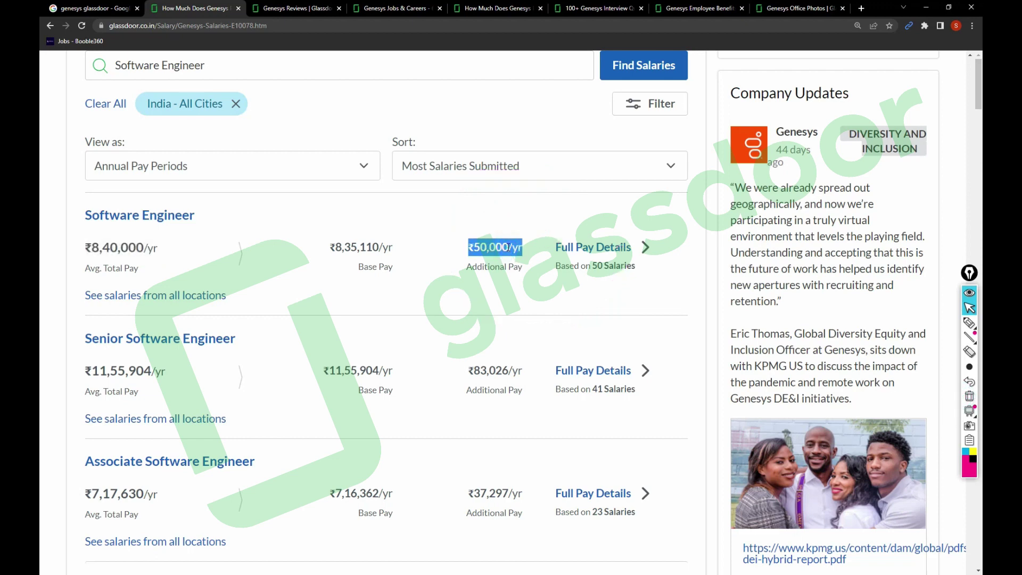
{"action": "scroll", "coordinate": [250, 293], "scroll_direction": "down", "scroll_amount": 1}
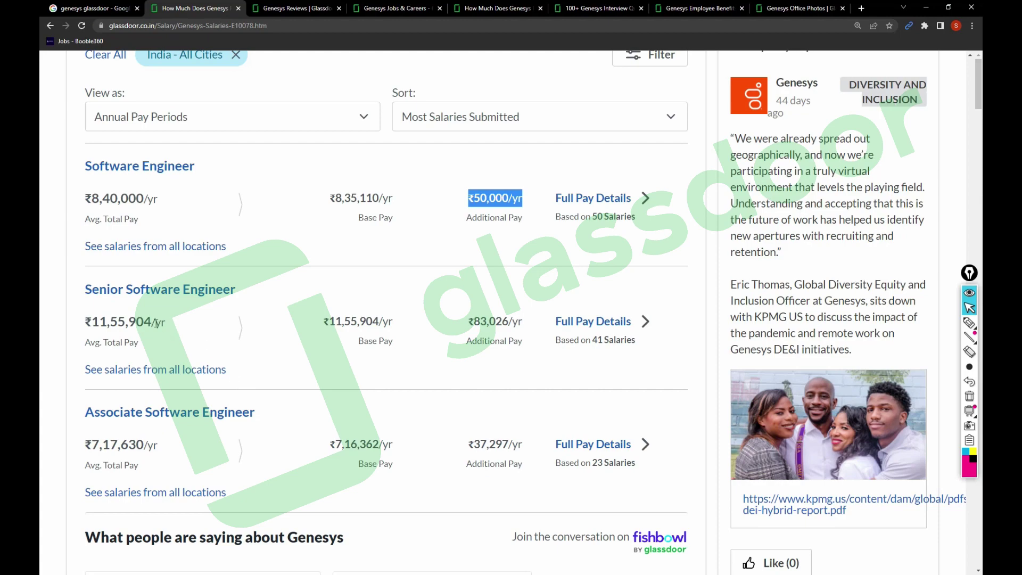
{"action": "scroll", "coordinate": [179, 322], "scroll_direction": "down", "scroll_amount": 1}
{"action": "scroll", "coordinate": [221, 261], "scroll_direction": "down", "scroll_amount": 3}
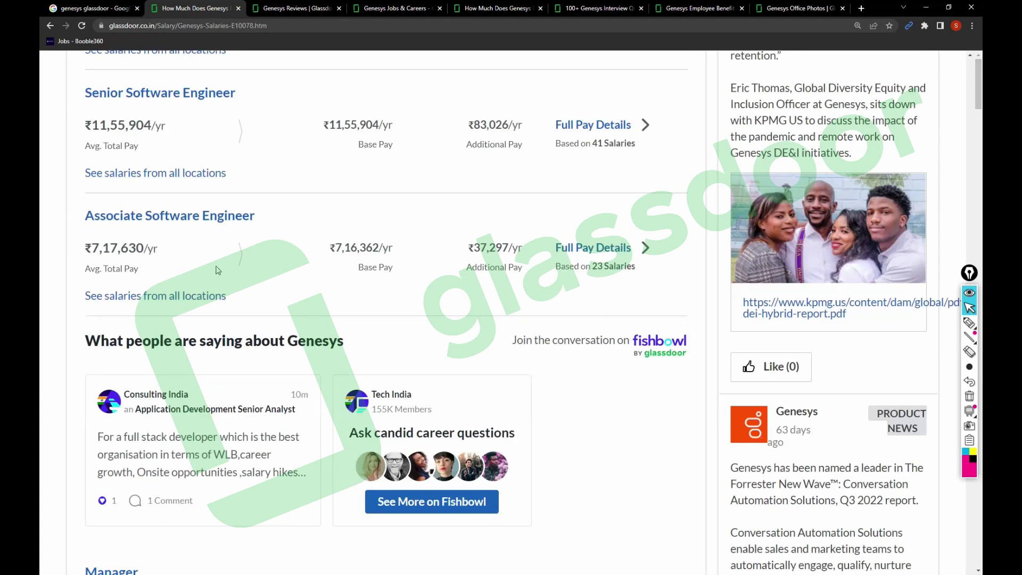
{"action": "scroll", "coordinate": [217, 267], "scroll_direction": "down", "scroll_amount": 2}
{"action": "left_click_drag", "start_coordinate": [160, 154], "coordinate": [84, 74]}
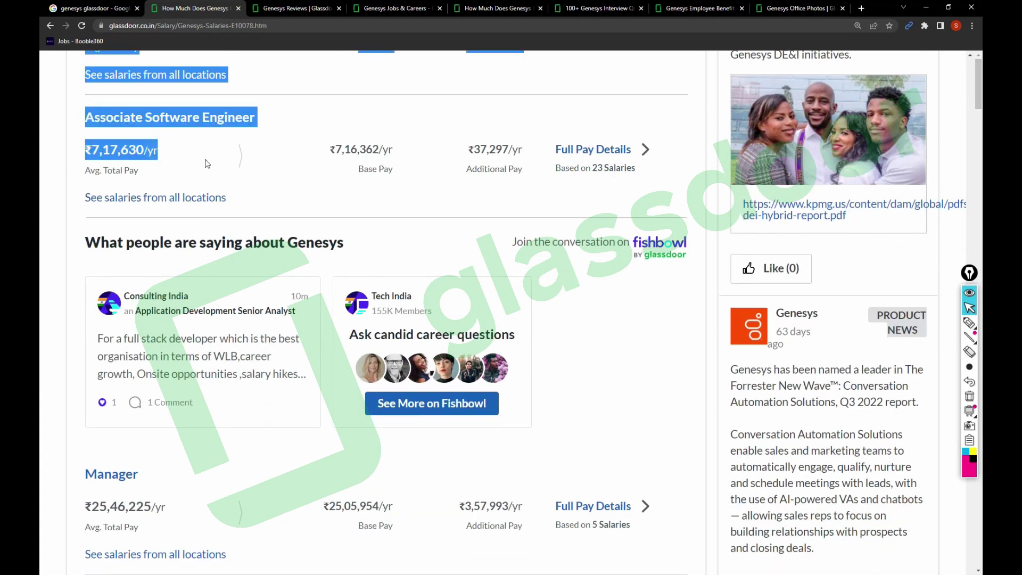
{"action": "left_click", "coordinate": [256, 158]}
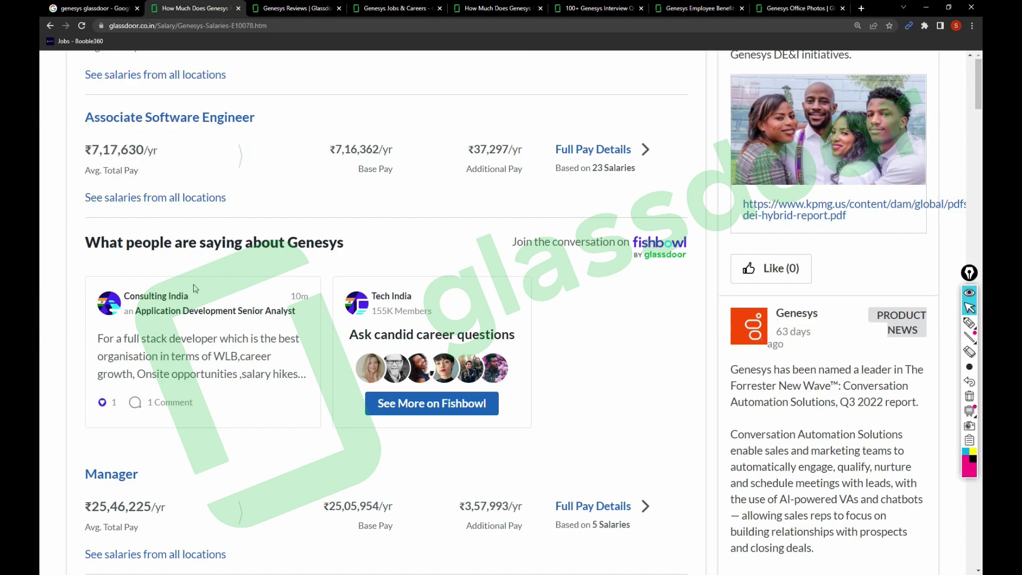
{"action": "scroll", "coordinate": [194, 288], "scroll_direction": "down", "scroll_amount": 4}
{"action": "scroll", "coordinate": [199, 297], "scroll_direction": "down", "scroll_amount": 3}
- Highlight salaries: Manager ₹25,46,225, Senior Consultant ₹21,10,220, ranges ₹24L-₹27L and ₹12L-₹13L
{"action": "triple_click", "coordinate": [136, 161]}
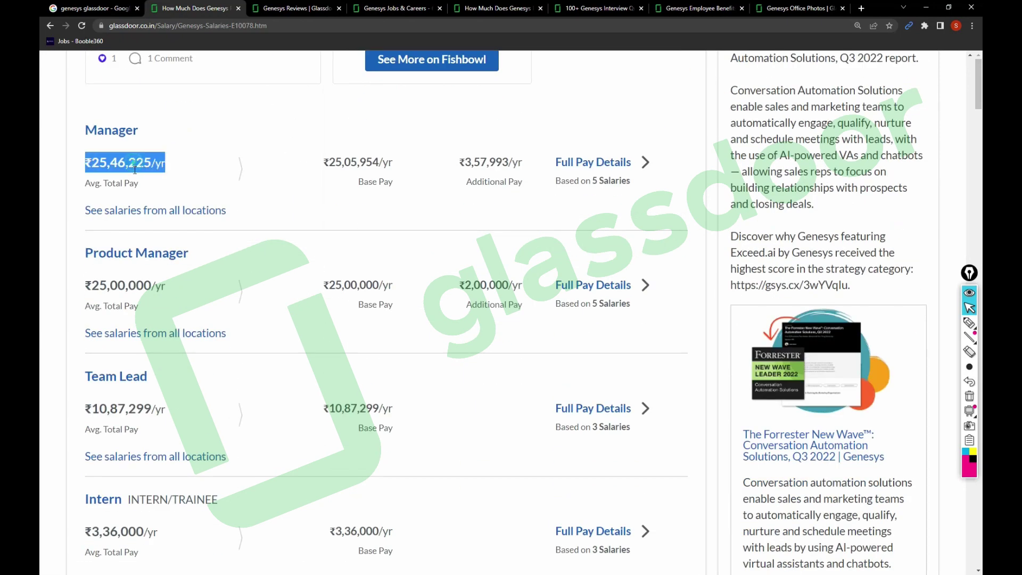
{"action": "scroll", "coordinate": [167, 389], "scroll_direction": "down", "scroll_amount": 4}
{"action": "triple_click", "coordinate": [126, 363]}
{"action": "scroll", "coordinate": [144, 376], "scroll_direction": "down", "scroll_amount": 6}
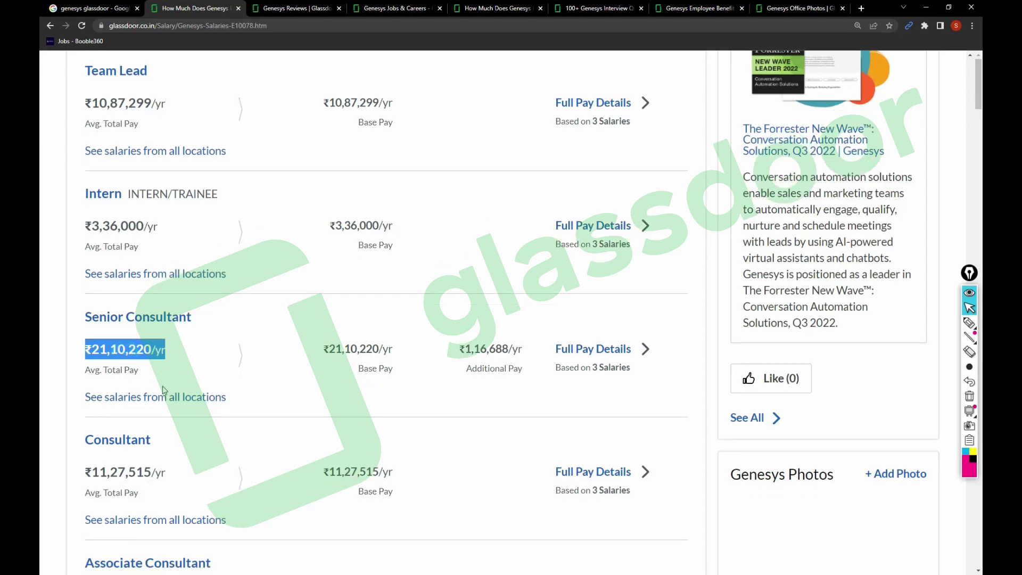
{"action": "scroll", "coordinate": [163, 390], "scroll_direction": "down", "scroll_amount": 3}
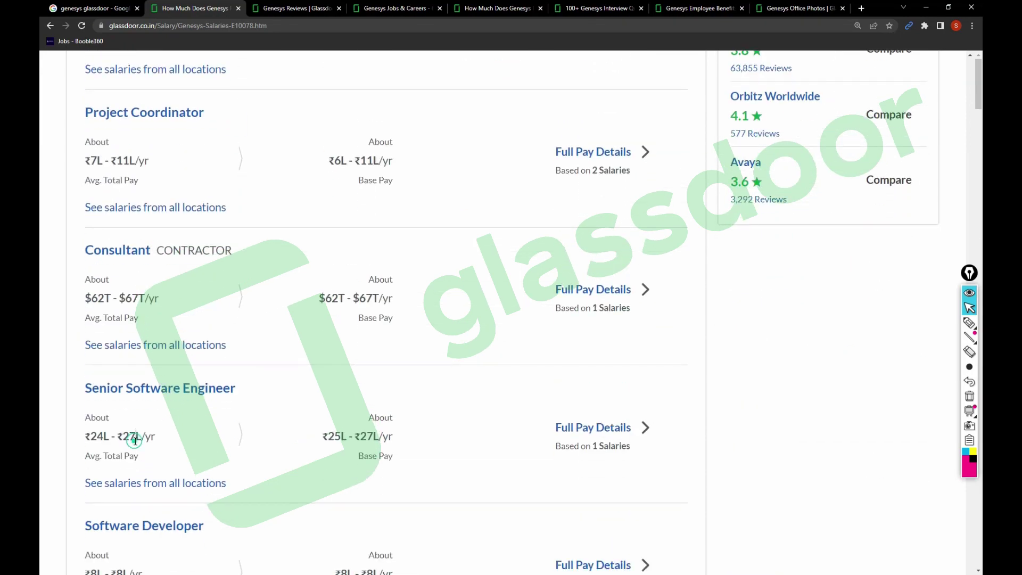
{"action": "triple_click", "coordinate": [135, 439]}
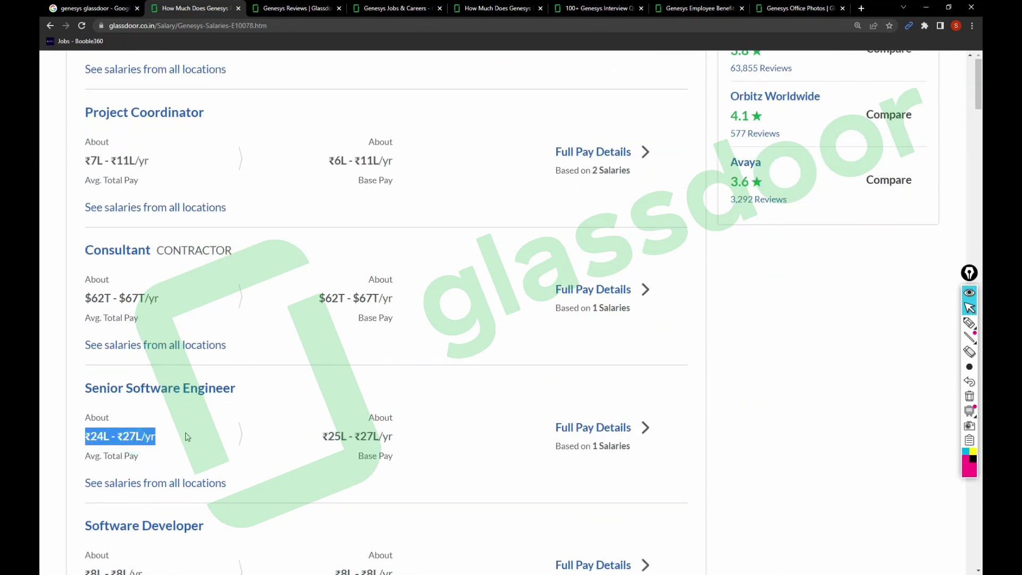
{"action": "scroll", "coordinate": [185, 437], "scroll_direction": "down", "scroll_amount": 5}
{"action": "scroll", "coordinate": [185, 436], "scroll_direction": "down", "scroll_amount": 4}
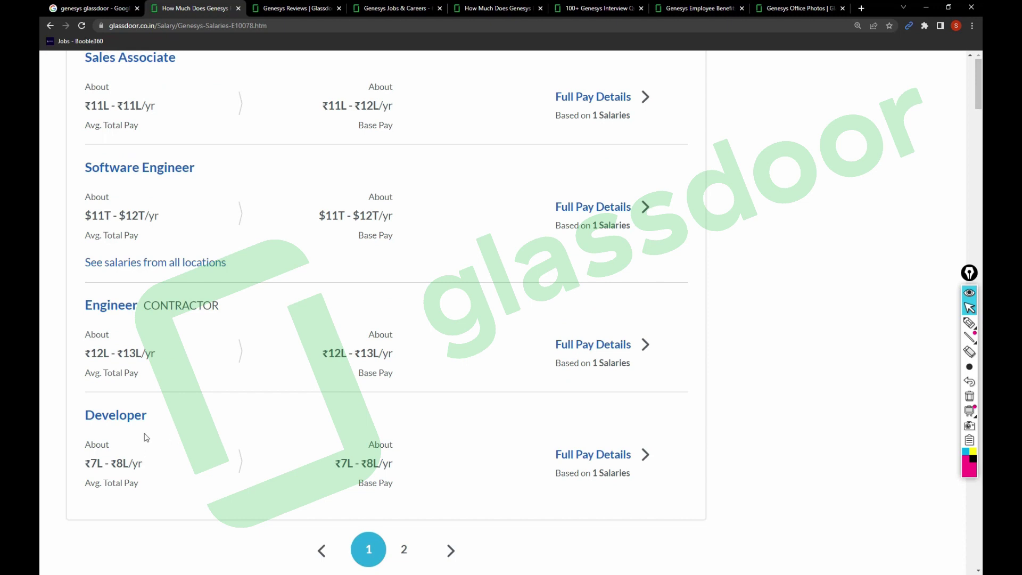
{"action": "left_click_drag", "start_coordinate": [158, 361], "coordinate": [76, 366]}
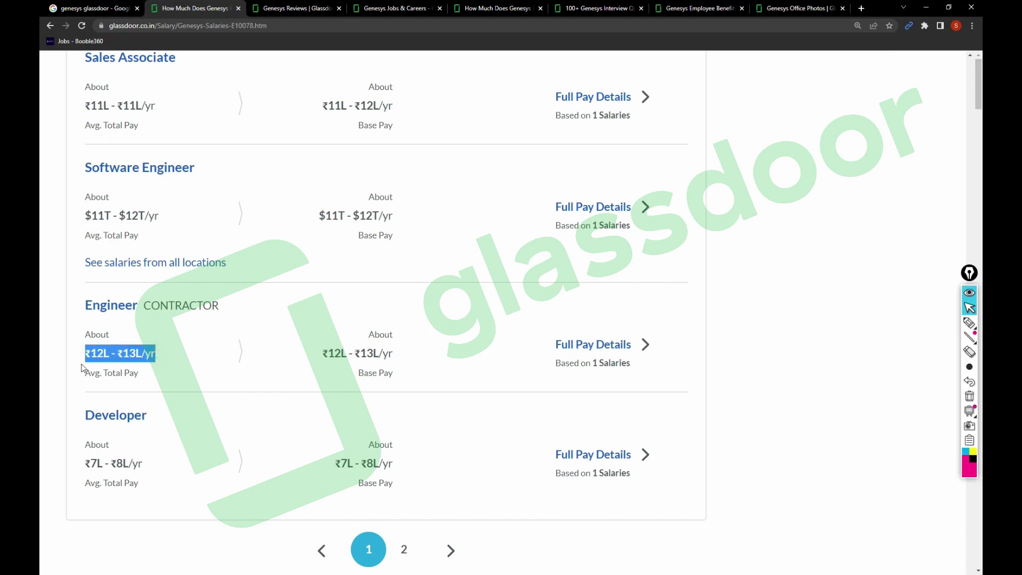
{"action": "scroll", "coordinate": [159, 354], "scroll_direction": "down", "scroll_amount": 2}
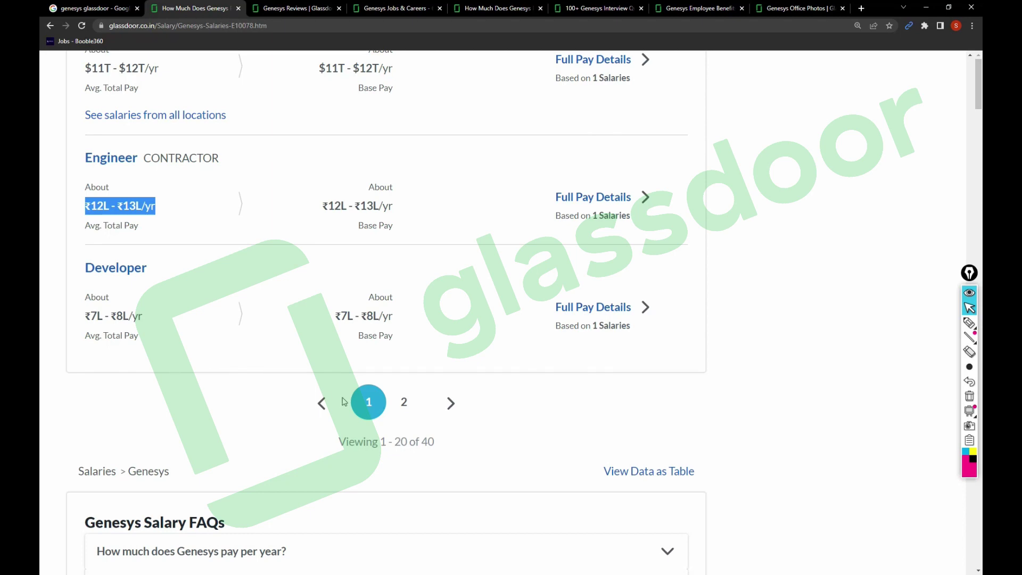
{"action": "scroll", "coordinate": [349, 396], "scroll_direction": "down", "scroll_amount": 2}
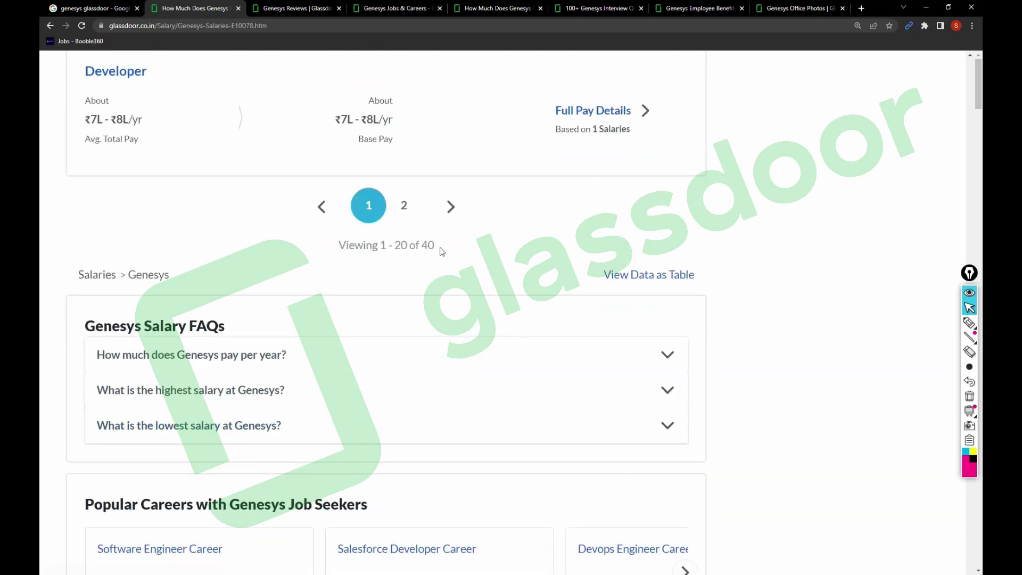
- Highlight 'Viewing 1 - 20 of 40', expand the highest and lowest salary FAQs, and highlight ₹7,54,000
{"action": "left_click_drag", "start_coordinate": [440, 251], "coordinate": [331, 255]}
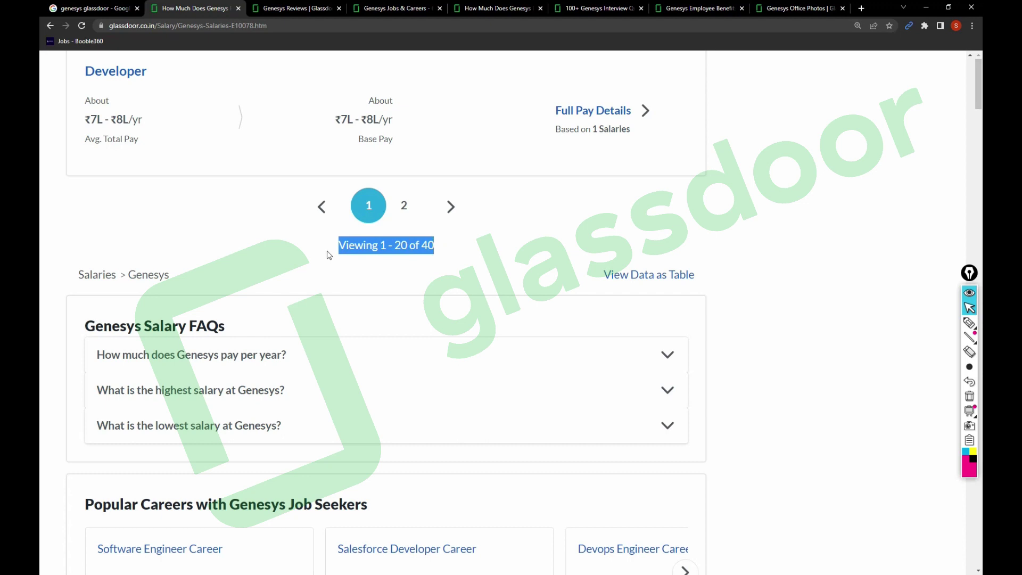
{"action": "left_click", "coordinate": [408, 399]}
{"action": "scroll", "coordinate": [407, 383], "scroll_direction": "down", "scroll_amount": 1}
{"action": "left_click_drag", "start_coordinate": [446, 330], "coordinate": [523, 330]}
{"action": "left_click", "coordinate": [489, 368]}
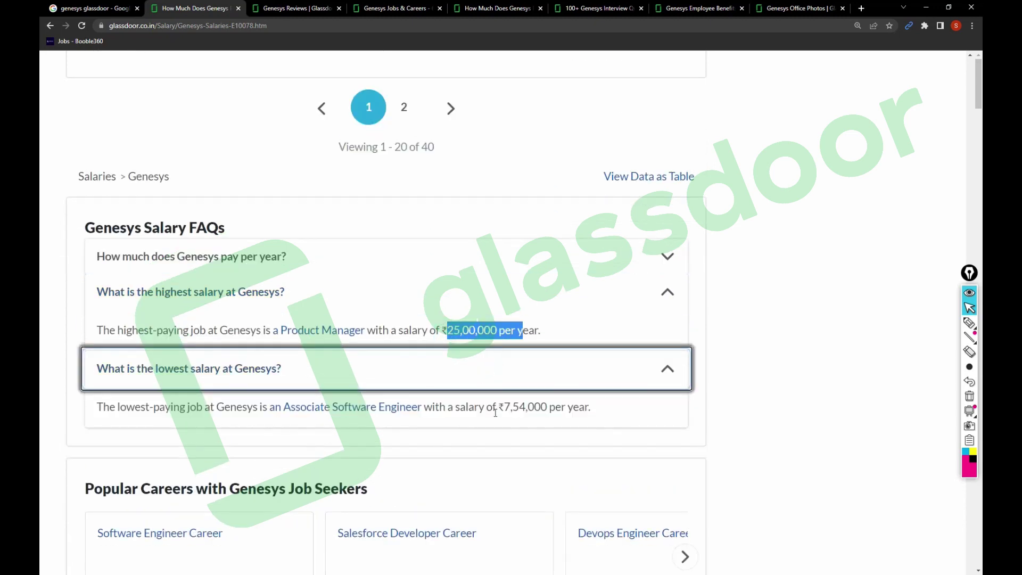
{"action": "left_click_drag", "start_coordinate": [503, 406], "coordinate": [555, 407]}
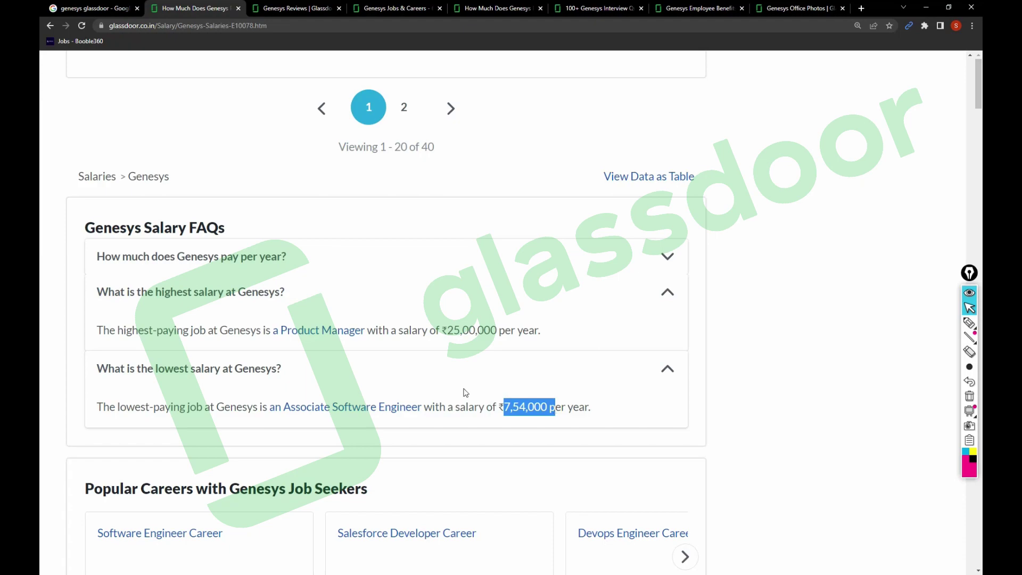
{"action": "scroll", "coordinate": [435, 369], "scroll_direction": "down", "scroll_amount": 1}
{"action": "scroll", "coordinate": [441, 370], "scroll_direction": "up", "scroll_amount": 10}
{"action": "scroll", "coordinate": [442, 370], "scroll_direction": "up", "scroll_amount": 5}
{"action": "scroll", "coordinate": [441, 370], "scroll_direction": "up", "scroll_amount": 10}
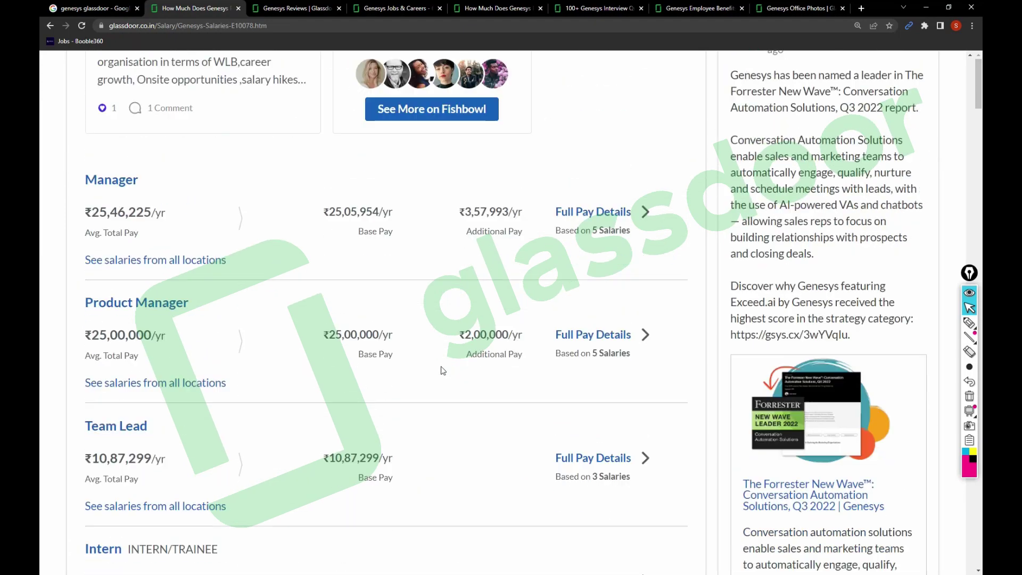
{"action": "scroll", "coordinate": [442, 366], "scroll_direction": "down", "scroll_amount": 10}
{"action": "scroll", "coordinate": [443, 366], "scroll_direction": "down", "scroll_amount": 2}
{"action": "scroll", "coordinate": [443, 367], "scroll_direction": "up", "scroll_amount": 1}
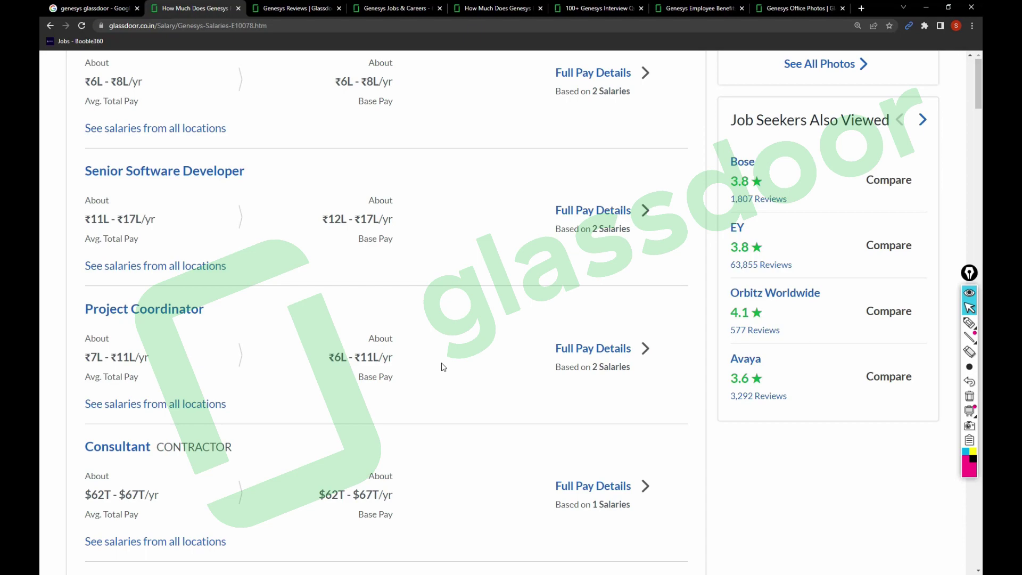
{"action": "scroll", "coordinate": [443, 367], "scroll_direction": "up", "scroll_amount": 10}
{"action": "scroll", "coordinate": [442, 367], "scroll_direction": "up", "scroll_amount": 10}
{"action": "scroll", "coordinate": [443, 367], "scroll_direction": "up", "scroll_amount": 10}
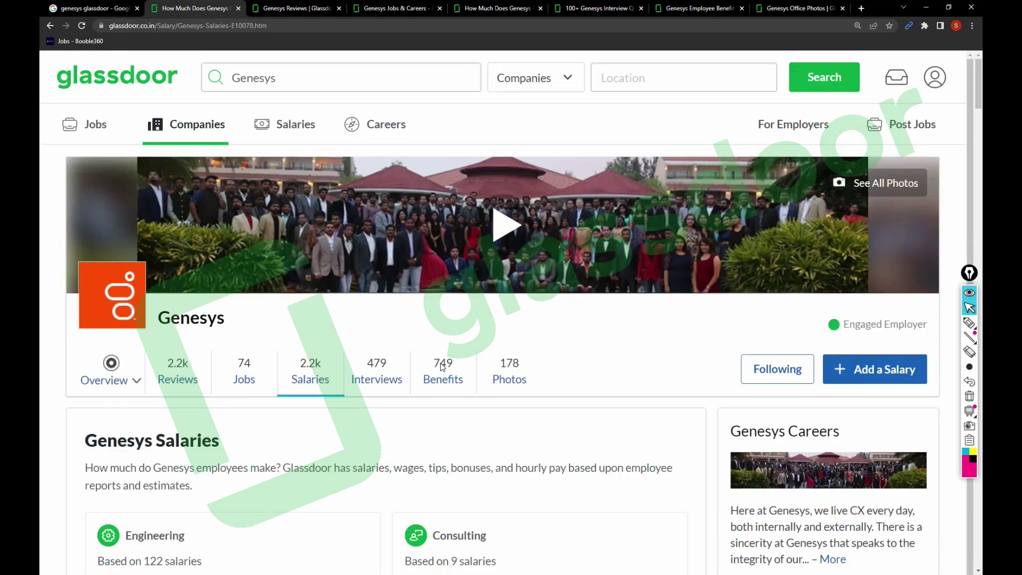
{"action": "left_click", "coordinate": [379, 382]}
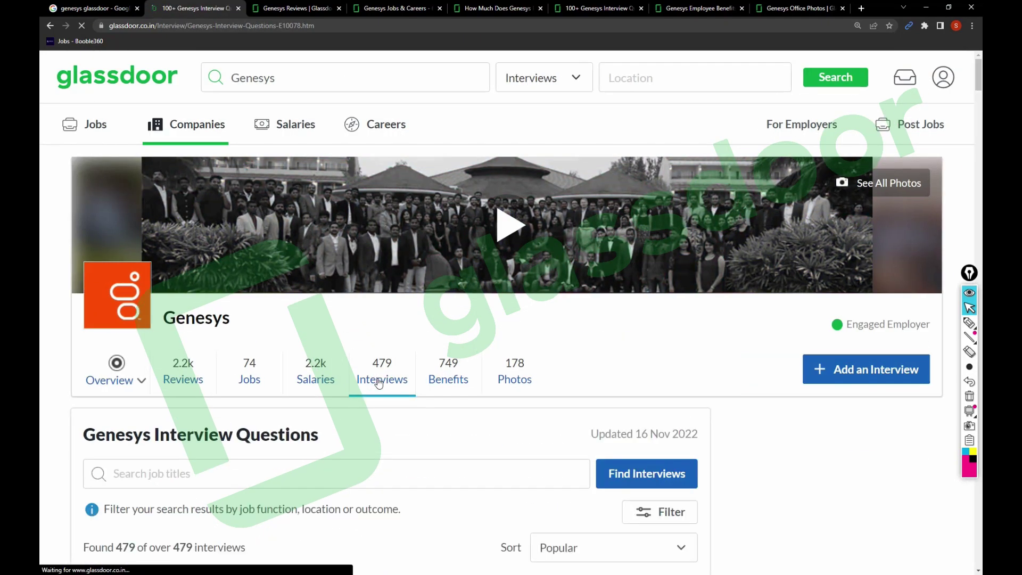
{"action": "scroll", "coordinate": [380, 384], "scroll_direction": "down", "scroll_amount": 4}
{"action": "scroll", "coordinate": [379, 383], "scroll_direction": "down", "scroll_amount": 4}
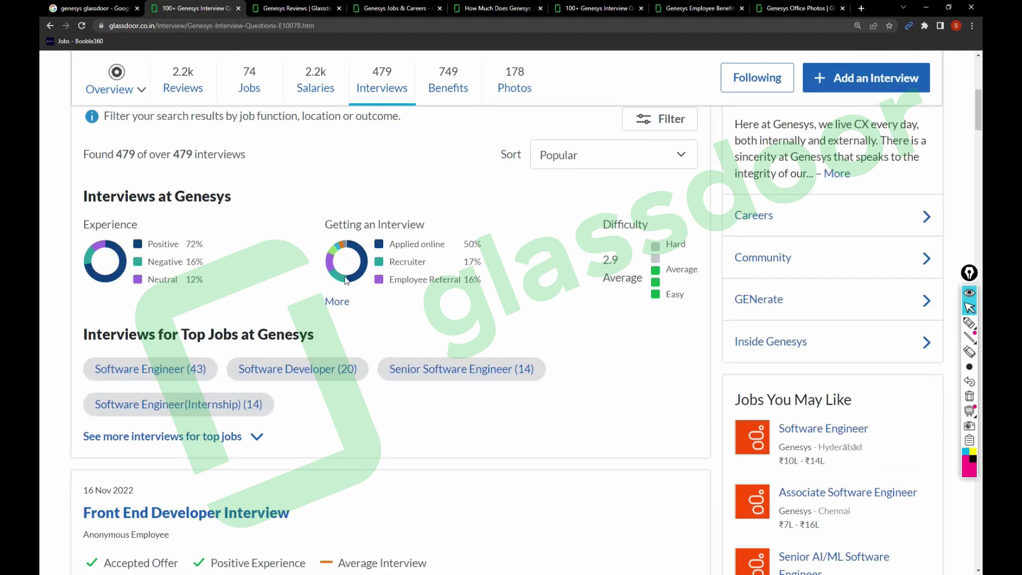
- Expand all seven interview sources, circle and annotate the 2.9 Difficulty rating, then erase the ink
{"action": "left_click", "coordinate": [338, 309]}
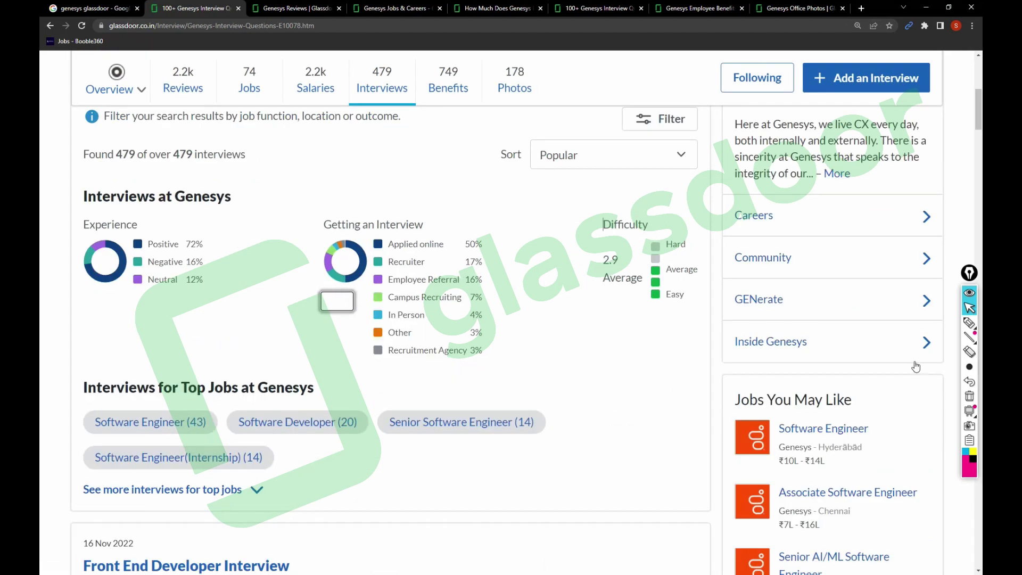
{"action": "left_click", "coordinate": [970, 322]}
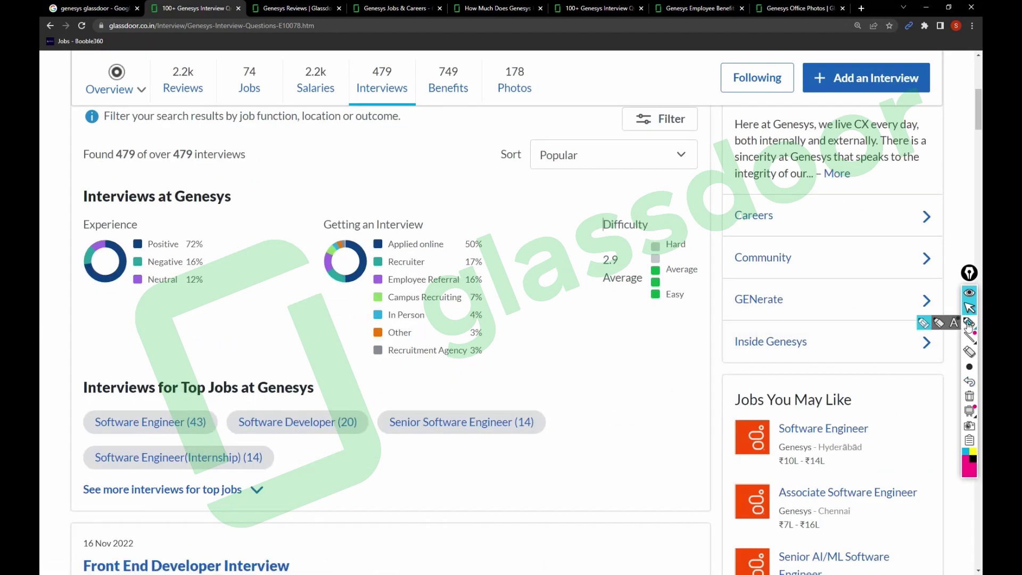
{"action": "mouse_move", "coordinate": [675, 166]}
{"action": "left_mouse_down"}
{"action": "mouse_move", "coordinate": [611, 400]}
{"action": "mouse_move", "coordinate": [652, 203]}
{"action": "left_mouse_up"}
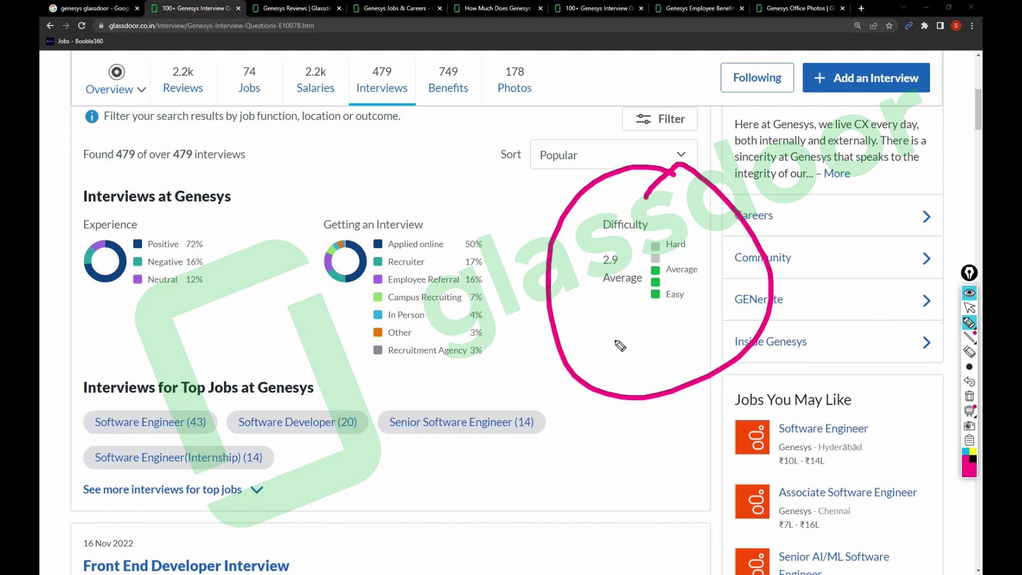
{"action": "mouse_move", "coordinate": [620, 346]}
{"action": "left_mouse_down"}
{"action": "mouse_move", "coordinate": [677, 366]}
{"action": "mouse_move", "coordinate": [736, 328]}
{"action": "mouse_move", "coordinate": [736, 342]}
{"action": "mouse_move", "coordinate": [771, 352]}
{"action": "mouse_move", "coordinate": [780, 340]}
{"action": "mouse_move", "coordinate": [810, 371]}
{"action": "mouse_move", "coordinate": [831, 339]}
{"action": "mouse_move", "coordinate": [851, 336]}
{"action": "mouse_move", "coordinate": [861, 352]}
{"action": "left_mouse_up"}
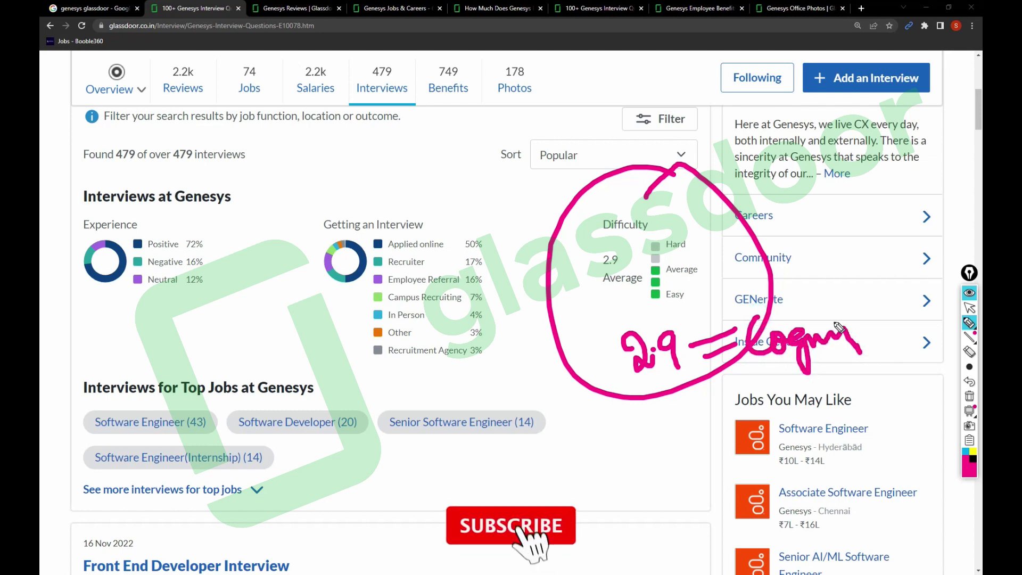
{"action": "left_click", "coordinate": [969, 308]}
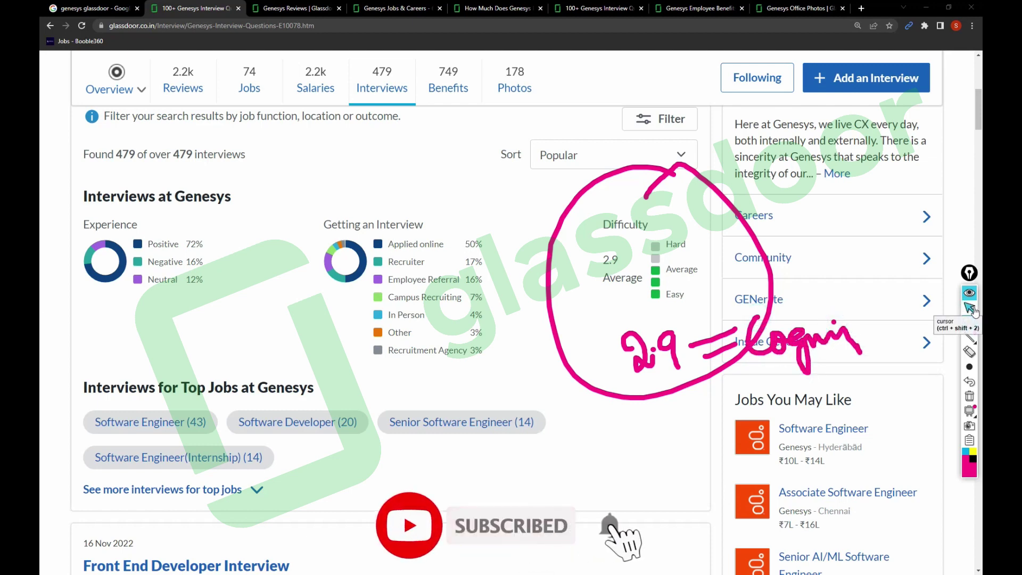
{"action": "left_click", "coordinate": [969, 397]}
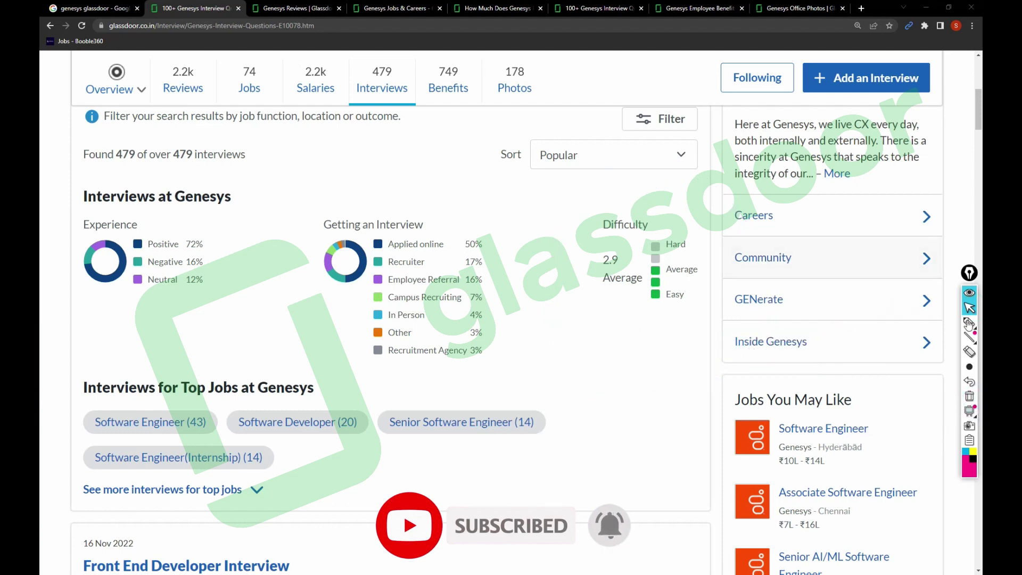
{"action": "left_click", "coordinate": [969, 321]}
{"action": "mouse_move", "coordinate": [90, 317]}
{"action": "left_mouse_down"}
{"action": "mouse_move", "coordinate": [220, 307]}
{"action": "mouse_move", "coordinate": [90, 192]}
{"action": "mouse_move", "coordinate": [119, 336]}
{"action": "left_mouse_up"}
{"action": "mouse_move", "coordinate": [212, 246]}
{"action": "left_mouse_down"}
{"action": "mouse_move", "coordinate": [237, 248]}
{"action": "mouse_move", "coordinate": [270, 335]}
{"action": "mouse_move", "coordinate": [280, 300]}
{"action": "left_mouse_up"}
{"action": "mouse_move", "coordinate": [279, 336]}
{"action": "left_mouse_down"}
{"action": "mouse_move", "coordinate": [288, 356]}
{"action": "mouse_move", "coordinate": [309, 349]}
{"action": "left_mouse_up"}
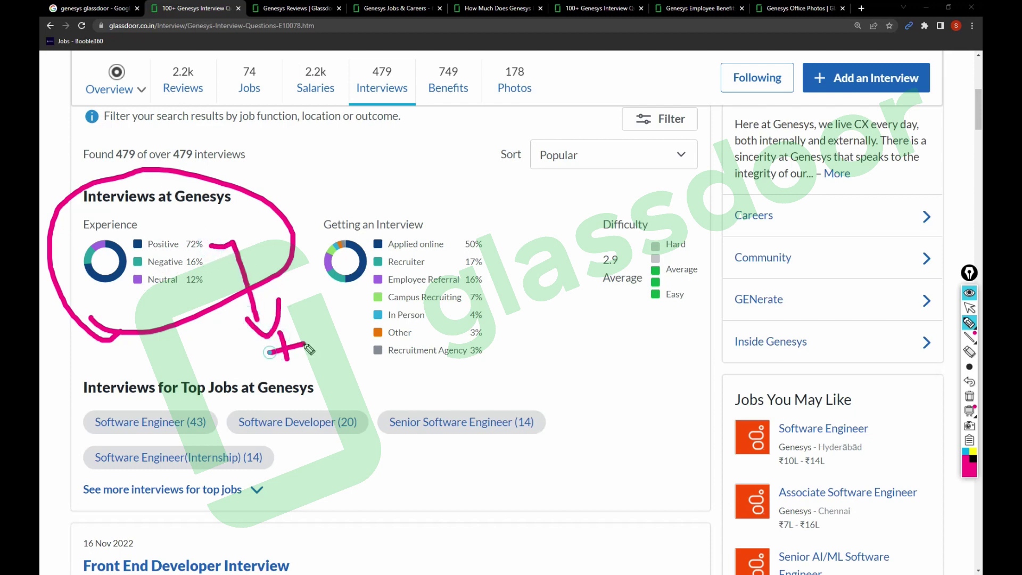
{"action": "mouse_move", "coordinate": [214, 263]}
{"action": "left_mouse_down"}
{"action": "mouse_move", "coordinate": [231, 262]}
{"action": "mouse_move", "coordinate": [222, 283]}
{"action": "left_mouse_up"}
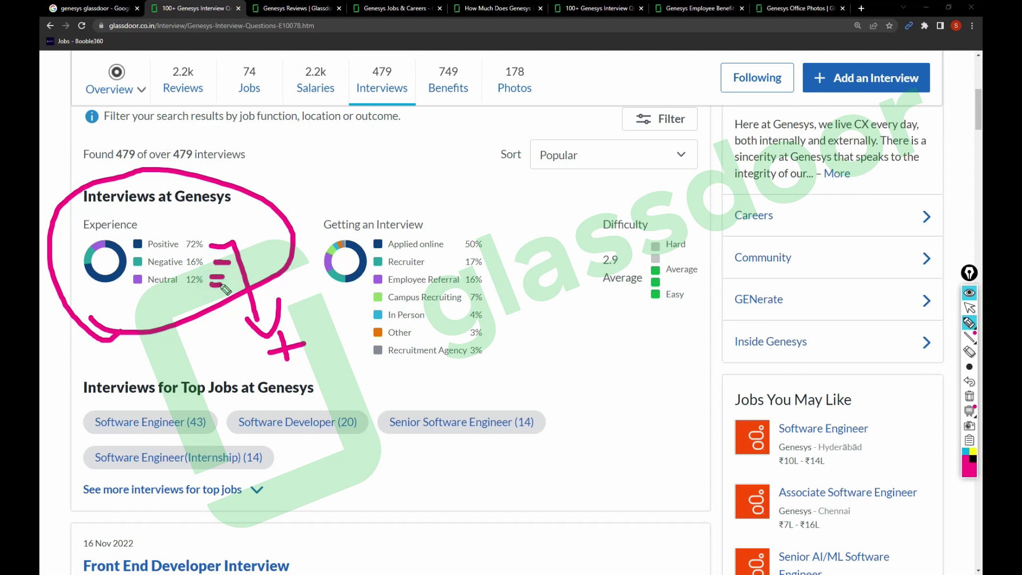
{"action": "left_click_drag", "start_coordinate": [215, 235], "coordinate": [216, 256]}
{"action": "mouse_move", "coordinate": [313, 186]}
{"action": "left_mouse_down"}
{"action": "mouse_move", "coordinate": [508, 201]}
{"action": "mouse_move", "coordinate": [287, 196]}
{"action": "left_mouse_up"}
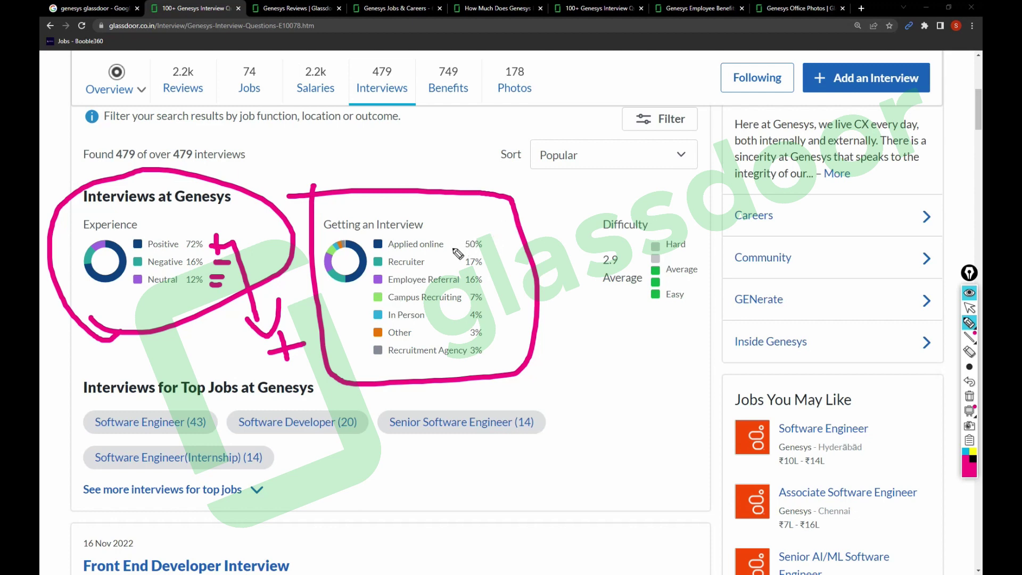
{"action": "mouse_move", "coordinate": [486, 242]}
{"action": "left_mouse_down"}
{"action": "mouse_move", "coordinate": [504, 234]}
{"action": "mouse_move", "coordinate": [503, 251]}
{"action": "left_mouse_up"}
{"action": "left_click", "coordinate": [487, 258]}
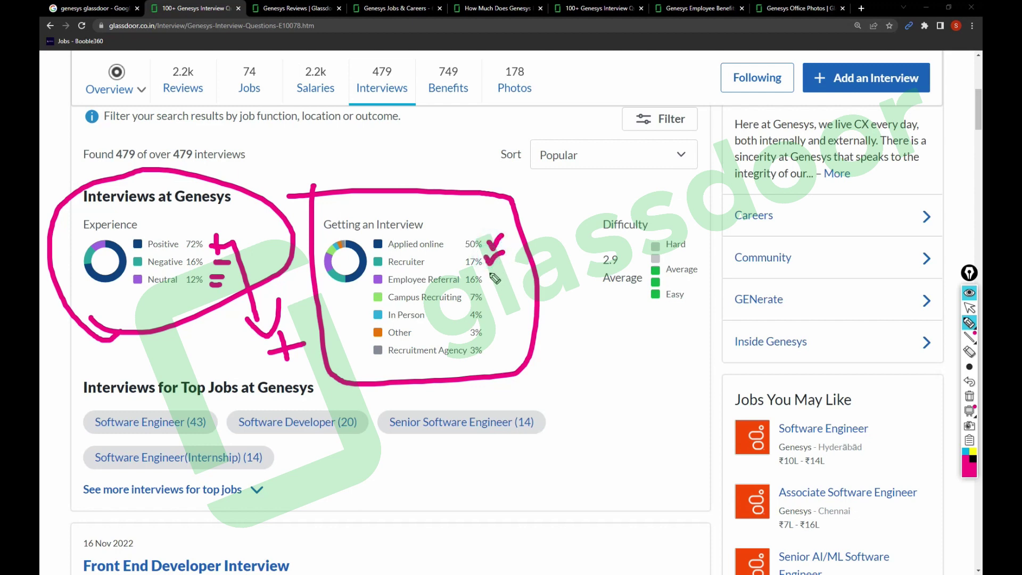
{"action": "left_click_drag", "start_coordinate": [490, 271], "coordinate": [516, 267]}
{"action": "left_click_drag", "start_coordinate": [487, 290], "coordinate": [511, 287]}
{"action": "left_click_drag", "start_coordinate": [336, 310], "coordinate": [347, 332]}
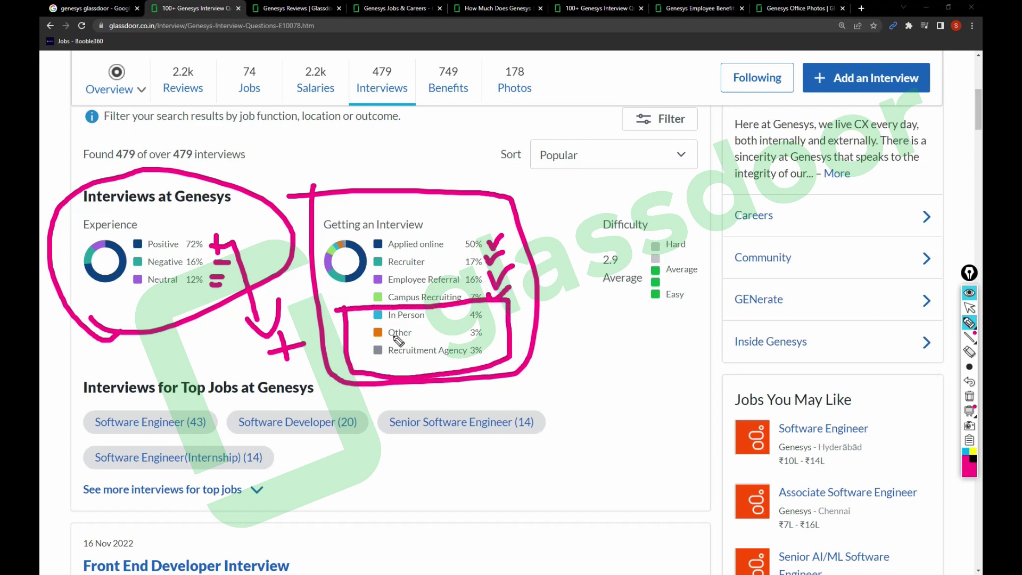
{"action": "left_click_drag", "start_coordinate": [489, 318], "coordinate": [485, 333]}
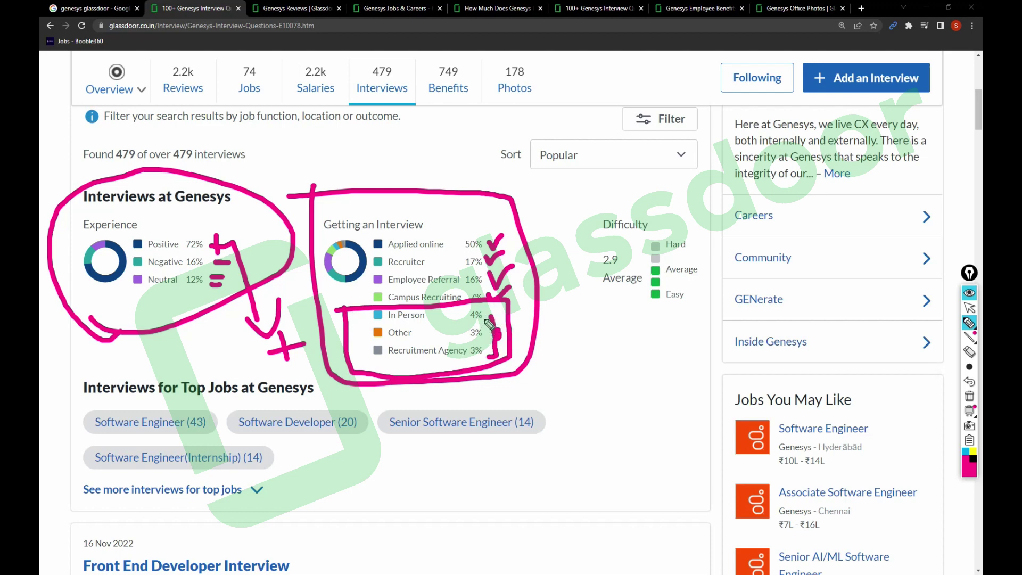
{"action": "left_click", "coordinate": [969, 396]}
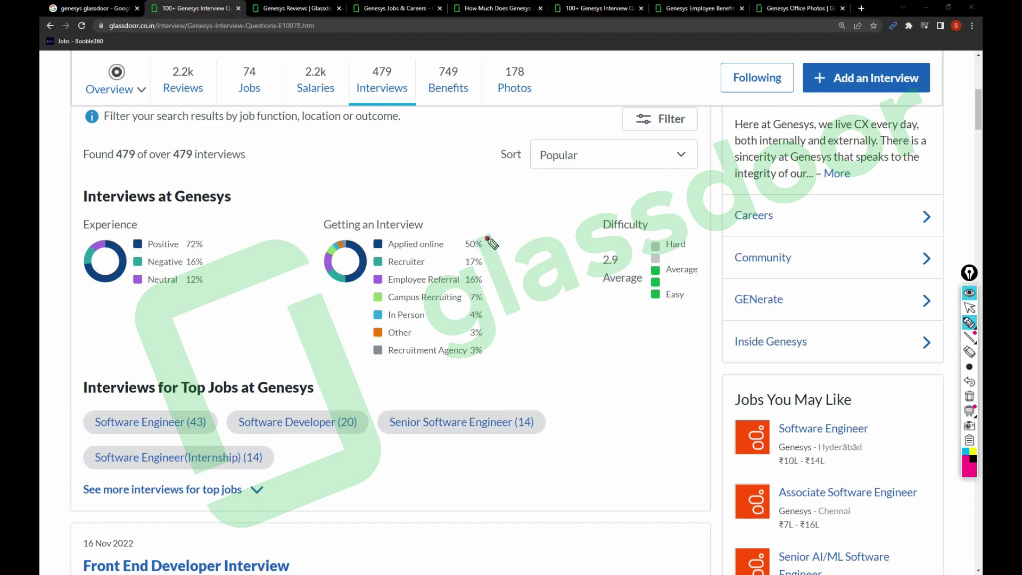
{"action": "left_click_drag", "start_coordinate": [489, 242], "coordinate": [531, 221]}
{"action": "left_click_drag", "start_coordinate": [491, 261], "coordinate": [536, 249]}
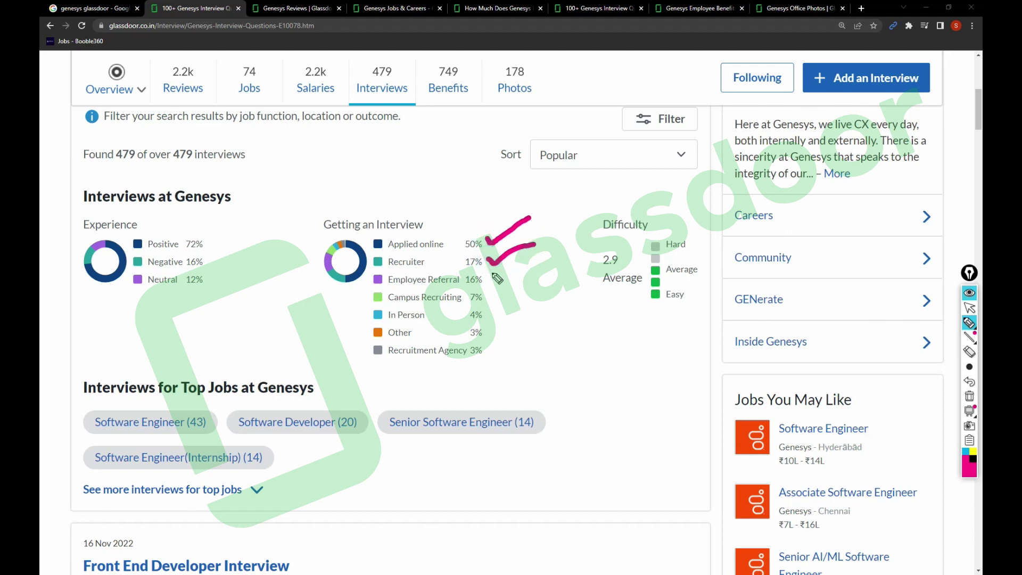
{"action": "left_click_drag", "start_coordinate": [493, 277], "coordinate": [527, 275]}
- Erase the checkmarks; highlight the no-feedback complaint and the JavaScript, Promises, project, and TypeScript questions
{"action": "left_click", "coordinate": [969, 397]}
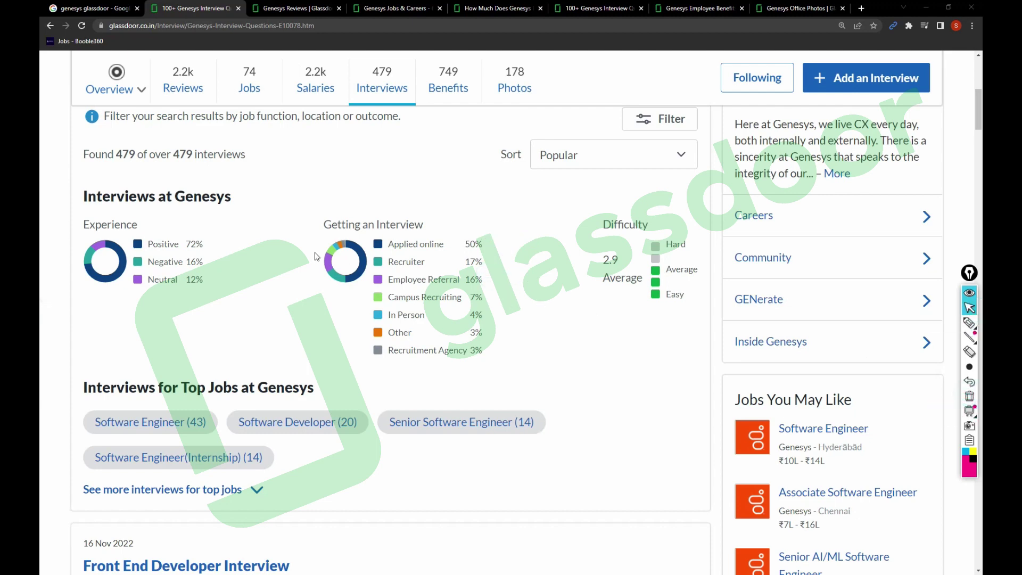
{"action": "scroll", "coordinate": [318, 251], "scroll_direction": "down", "scroll_amount": 2}
{"action": "scroll", "coordinate": [318, 251], "scroll_direction": "down", "scroll_amount": 3}
{"action": "scroll", "coordinate": [203, 237], "scroll_direction": "up", "scroll_amount": 2}
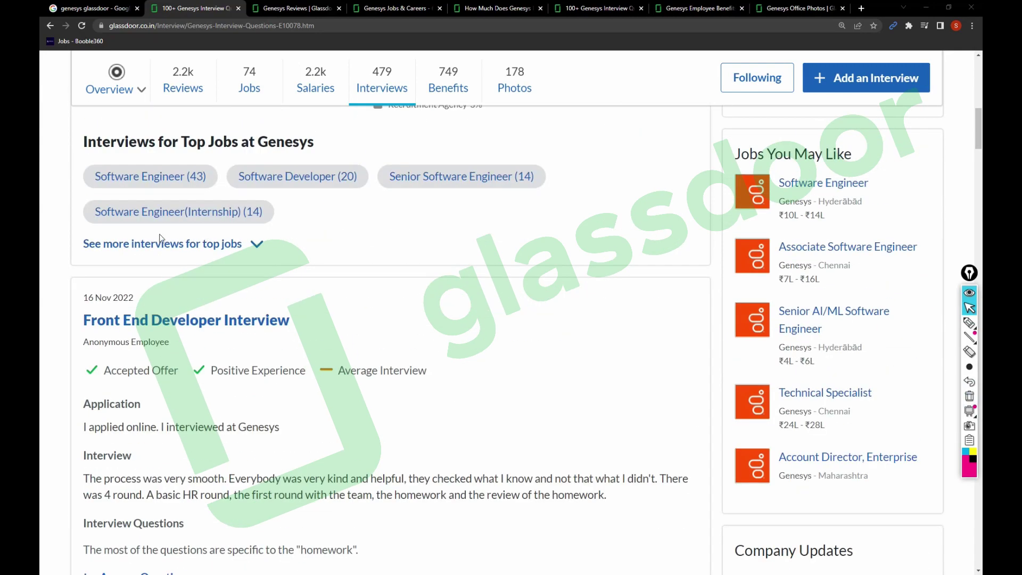
{"action": "triple_click", "coordinate": [166, 142]}
{"action": "scroll", "coordinate": [213, 213], "scroll_direction": "down", "scroll_amount": 2}
{"action": "scroll", "coordinate": [214, 212], "scroll_direction": "down", "scroll_amount": 4}
{"action": "scroll", "coordinate": [213, 212], "scroll_direction": "down", "scroll_amount": 5}
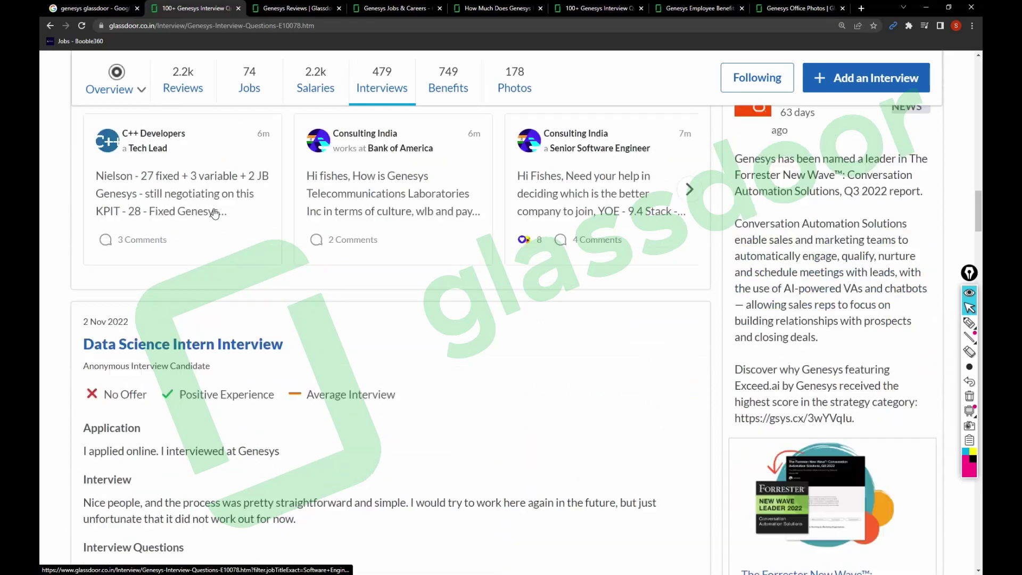
{"action": "scroll", "coordinate": [214, 212], "scroll_direction": "down", "scroll_amount": 3}
{"action": "scroll", "coordinate": [214, 213], "scroll_direction": "down", "scroll_amount": 2}
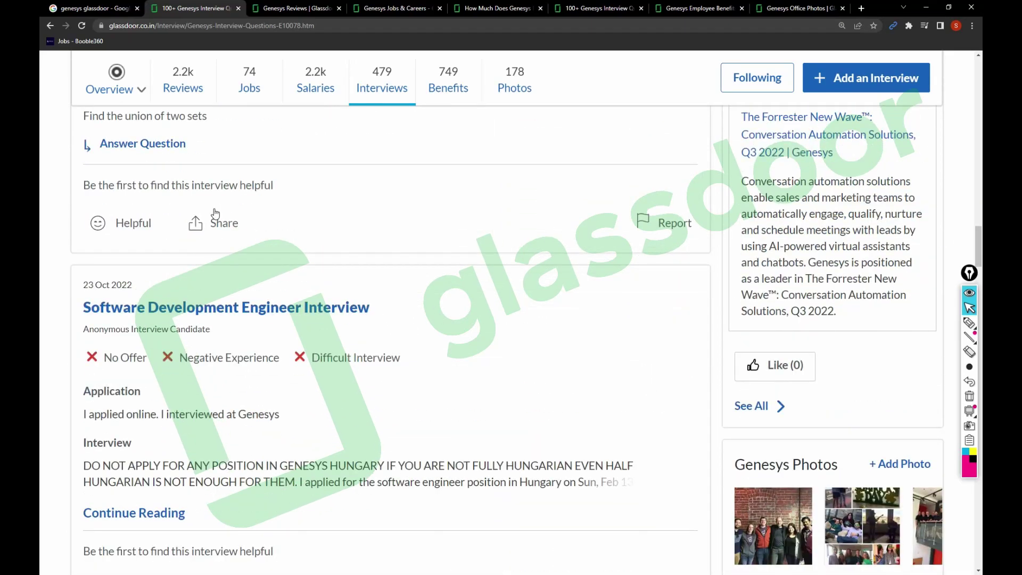
{"action": "scroll", "coordinate": [214, 213], "scroll_direction": "down", "scroll_amount": 3}
{"action": "scroll", "coordinate": [215, 213], "scroll_direction": "down", "scroll_amount": 3}
{"action": "scroll", "coordinate": [214, 211], "scroll_direction": "down", "scroll_amount": 1}
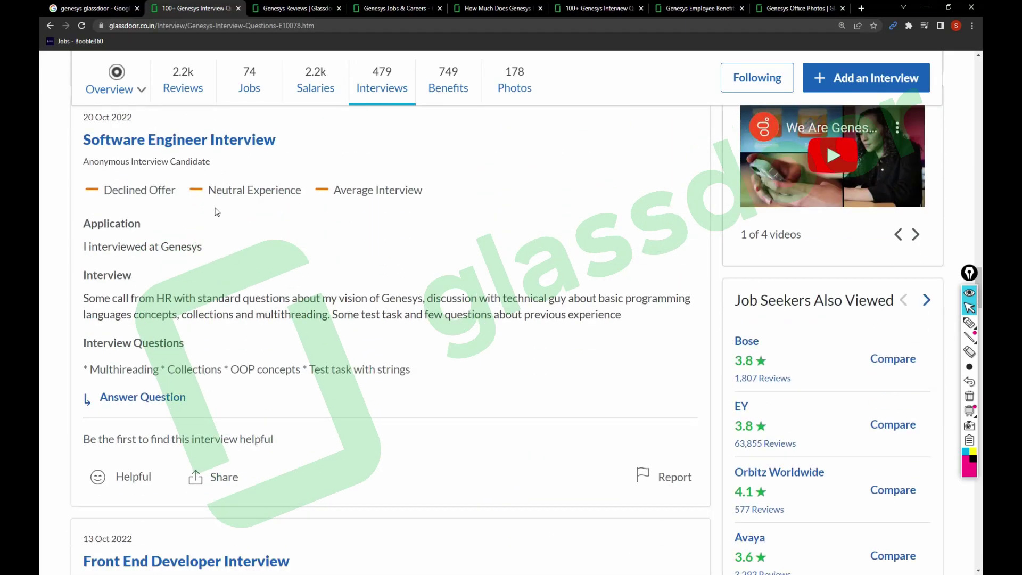
{"action": "scroll", "coordinate": [214, 211], "scroll_direction": "down", "scroll_amount": 2}
{"action": "scroll", "coordinate": [215, 212], "scroll_direction": "down", "scroll_amount": 1}
{"action": "scroll", "coordinate": [216, 211], "scroll_direction": "down", "scroll_amount": 1}
{"action": "scroll", "coordinate": [215, 213], "scroll_direction": "down", "scroll_amount": 1}
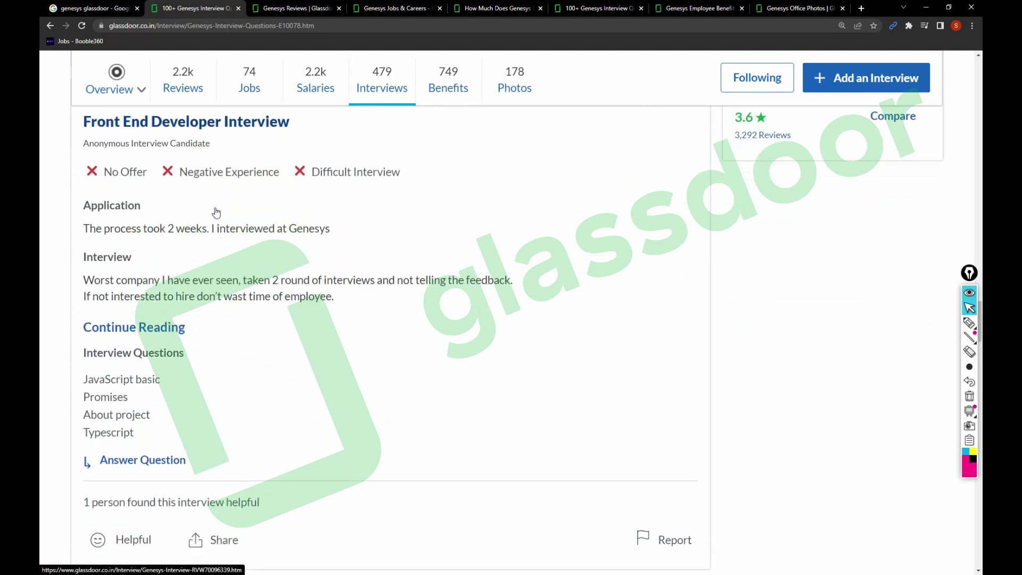
{"action": "scroll", "coordinate": [190, 213], "scroll_direction": "up", "scroll_amount": 1}
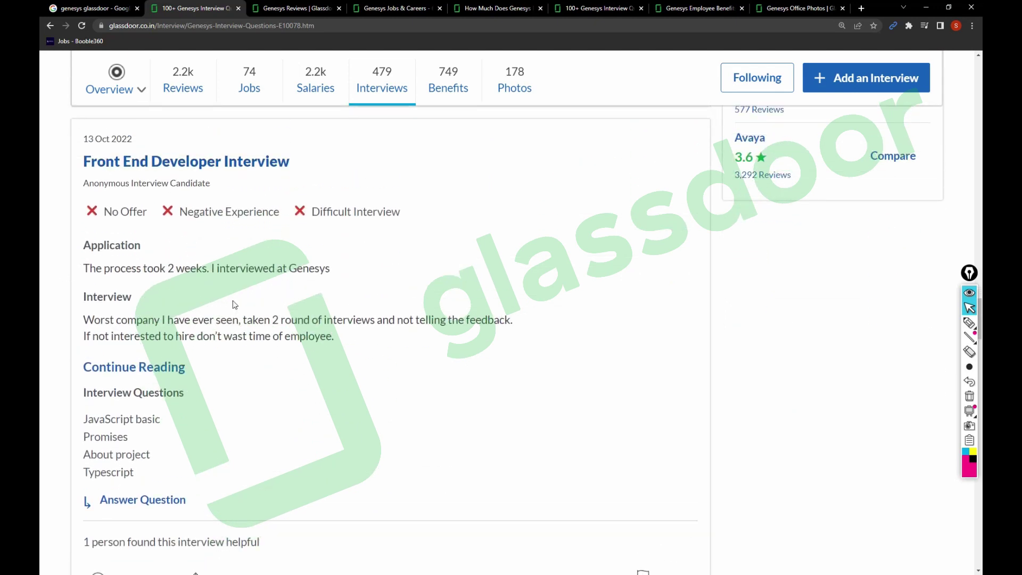
{"action": "triple_click", "coordinate": [122, 319]}
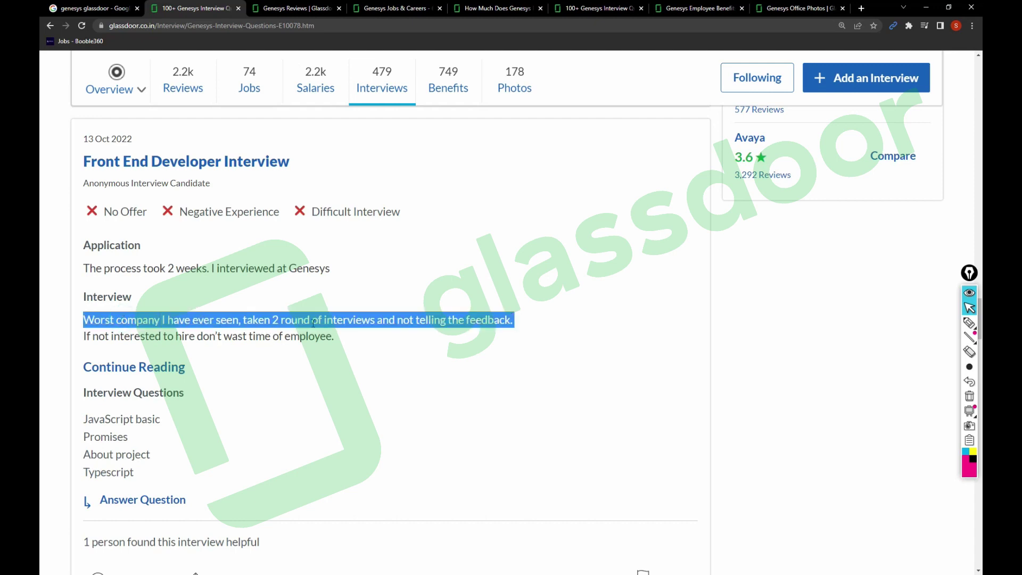
{"action": "scroll", "coordinate": [203, 340], "scroll_direction": "down", "scroll_amount": 2}
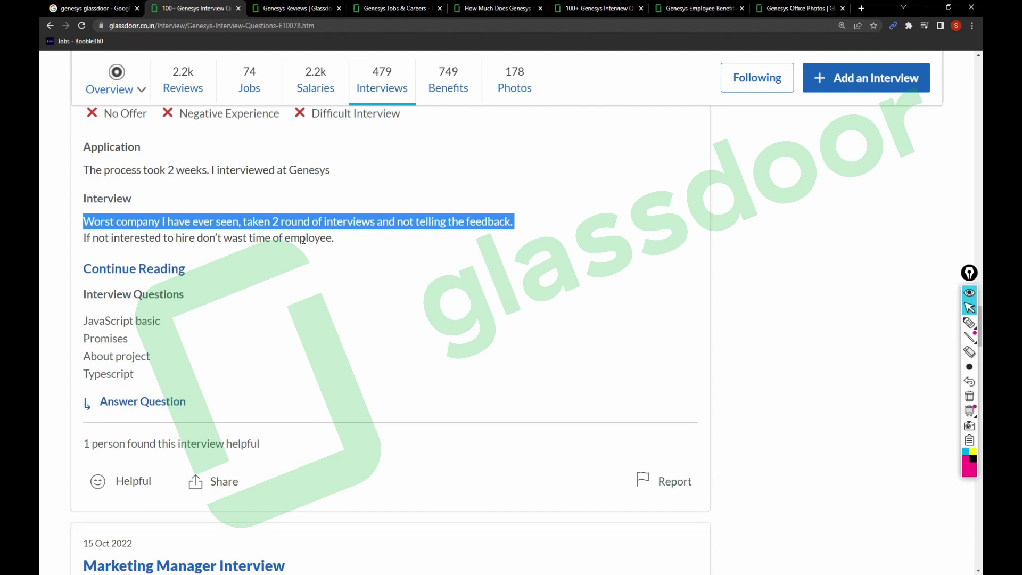
{"action": "triple_click", "coordinate": [116, 320]}
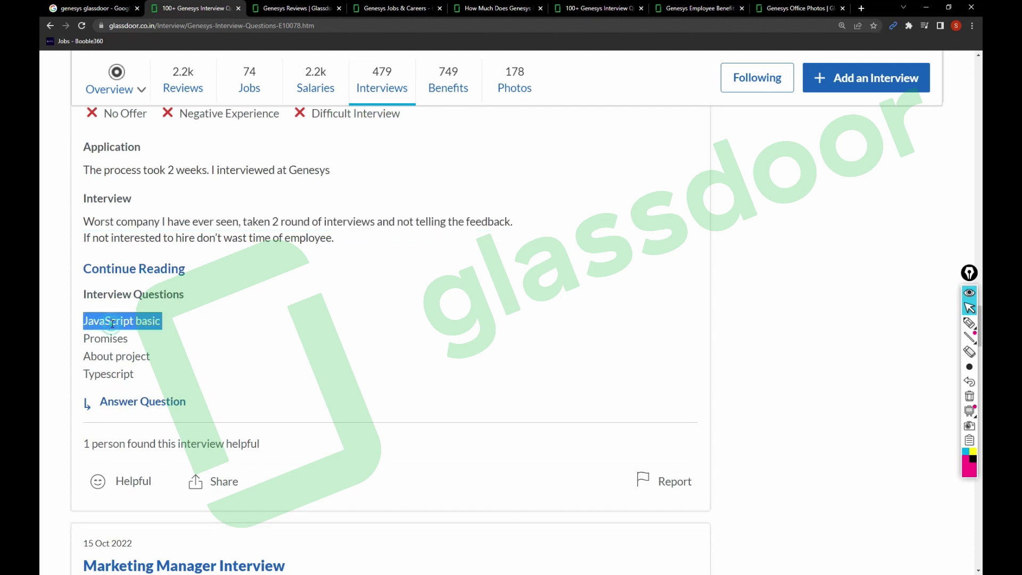
{"action": "triple_click", "coordinate": [112, 339]}
{"action": "triple_click", "coordinate": [129, 356]}
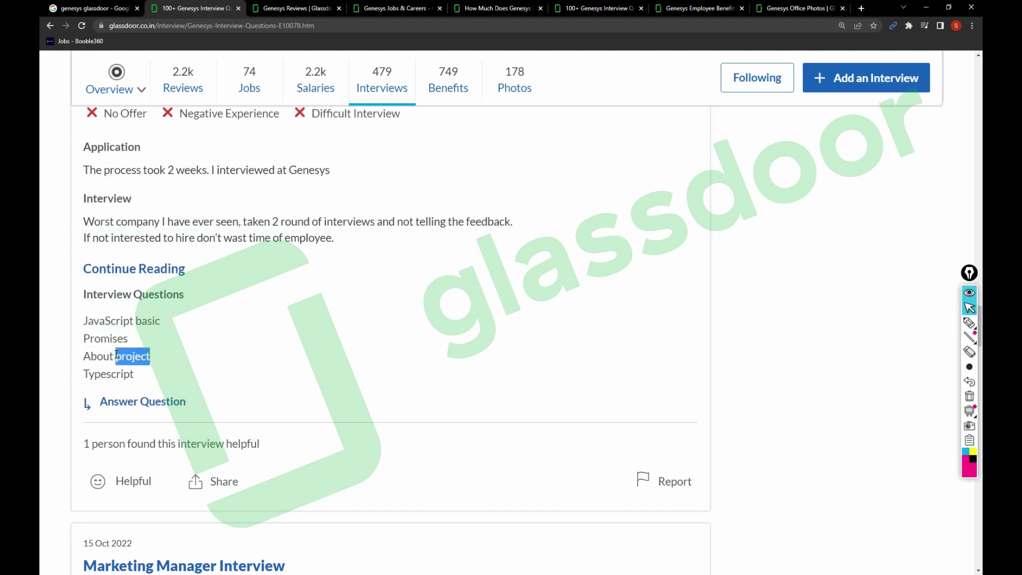
{"action": "triple_click", "coordinate": [112, 374]}
{"action": "scroll", "coordinate": [170, 323], "scroll_direction": "down", "scroll_amount": 5}
{"action": "scroll", "coordinate": [169, 323], "scroll_direction": "down", "scroll_amount": 5}
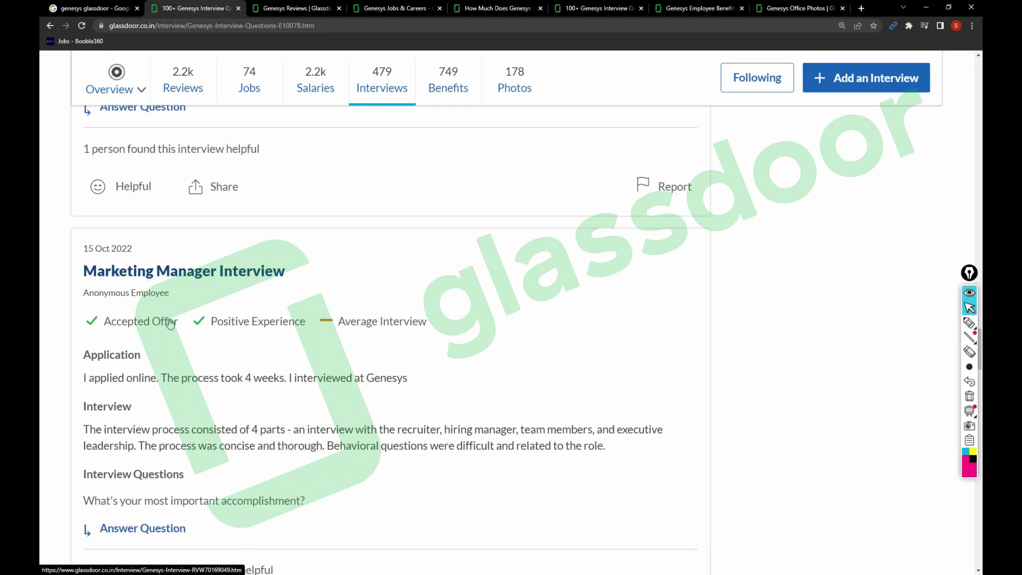
{"action": "scroll", "coordinate": [169, 322], "scroll_direction": "down", "scroll_amount": 3}
{"action": "scroll", "coordinate": [170, 322], "scroll_direction": "down", "scroll_amount": 3}
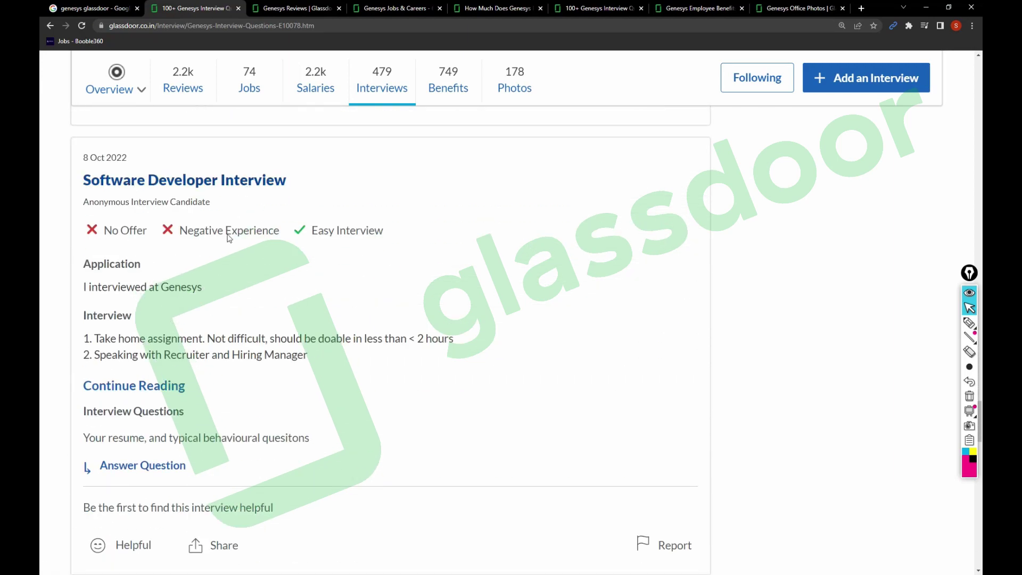
- Highlight the under-2-hour assignment, recruiter and hiring manager step, and resume and behavioural questions line
{"action": "left_click_drag", "start_coordinate": [112, 341], "coordinate": [457, 340]}
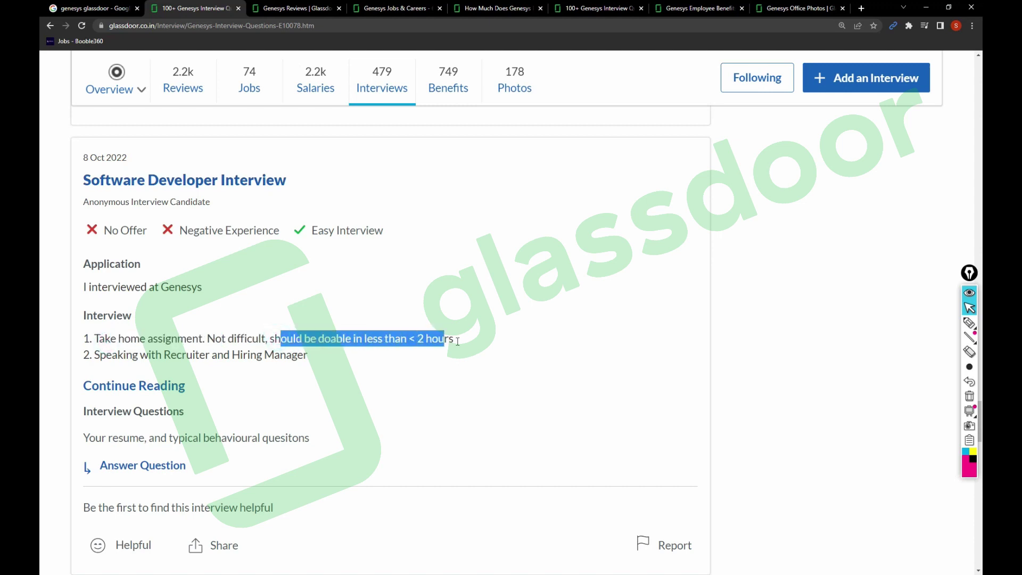
{"action": "triple_click", "coordinate": [158, 354]}
{"action": "scroll", "coordinate": [159, 352], "scroll_direction": "down", "scroll_amount": 1}
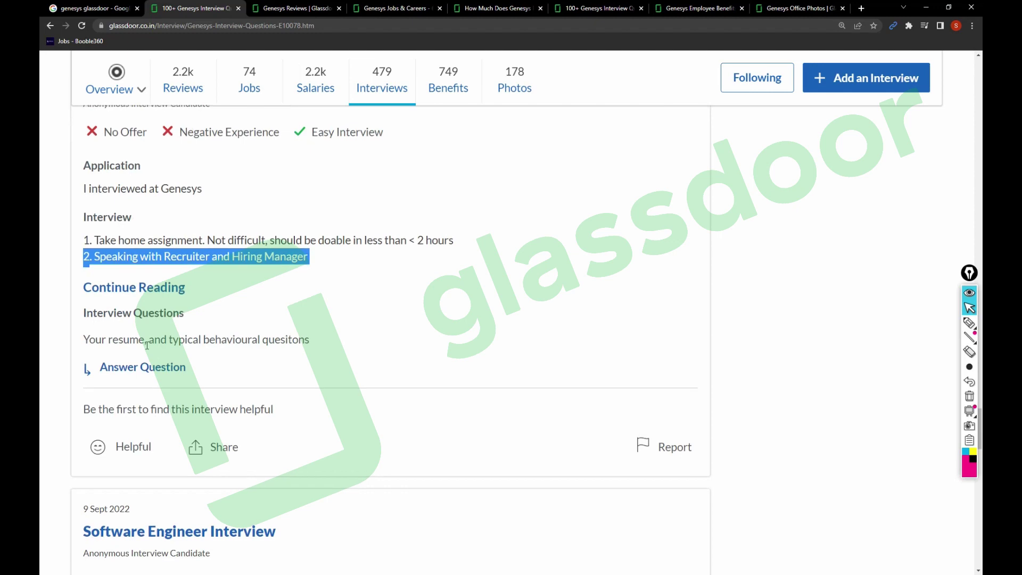
{"action": "triple_click", "coordinate": [146, 346]}
{"action": "scroll", "coordinate": [147, 343], "scroll_direction": "down", "scroll_amount": 3}
{"action": "scroll", "coordinate": [146, 343], "scroll_direction": "down", "scroll_amount": 3}
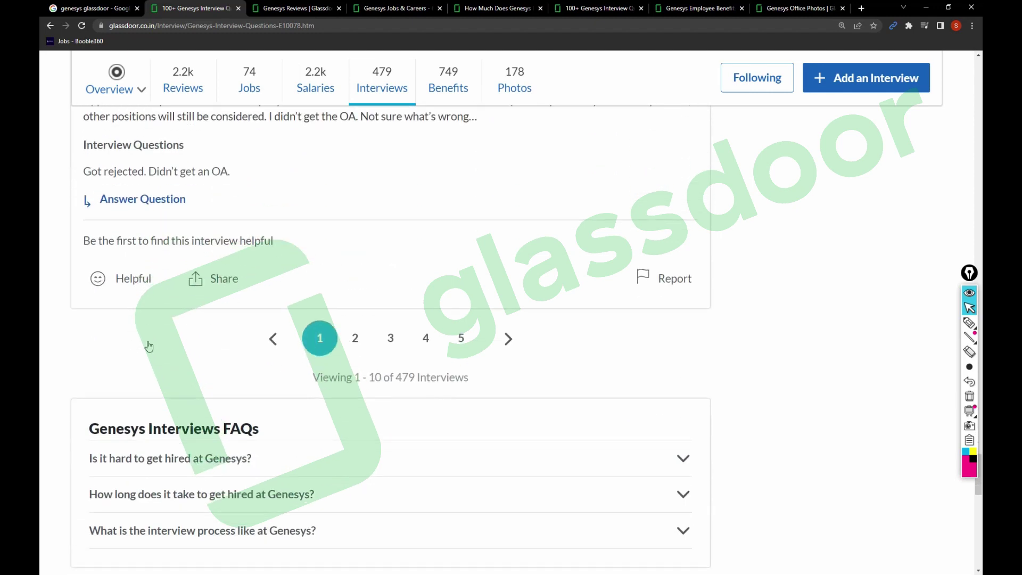
{"action": "scroll", "coordinate": [147, 343], "scroll_direction": "down", "scroll_amount": 3}
{"action": "scroll", "coordinate": [495, 312], "scroll_direction": "up", "scroll_amount": 2}
- Expand the hiring-difficulty FAQ and highlight the 3.27 rating and 69.0% positive experience
{"action": "left_click", "coordinate": [435, 348]}
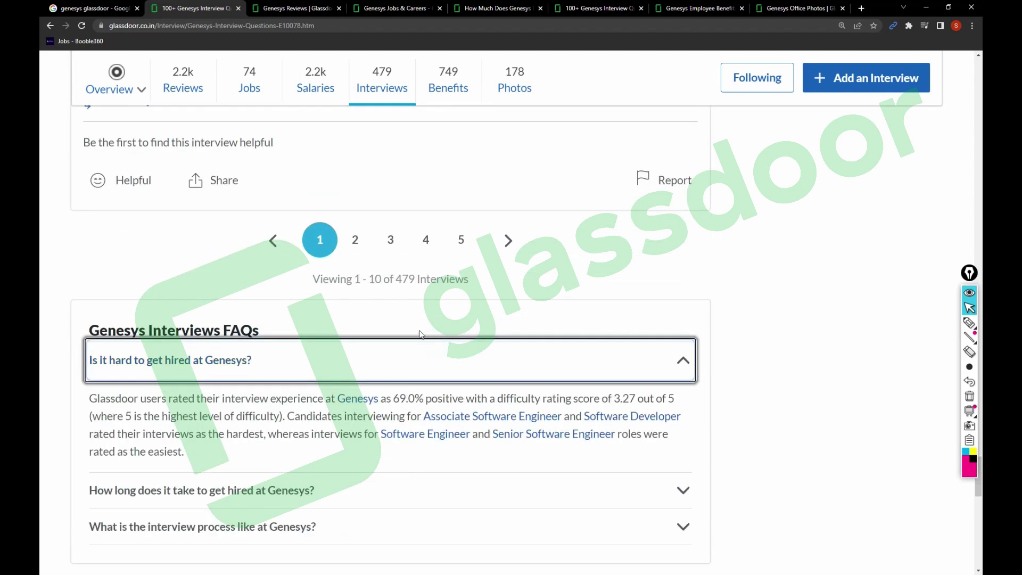
{"action": "left_click_drag", "start_coordinate": [614, 398], "coordinate": [643, 399]}
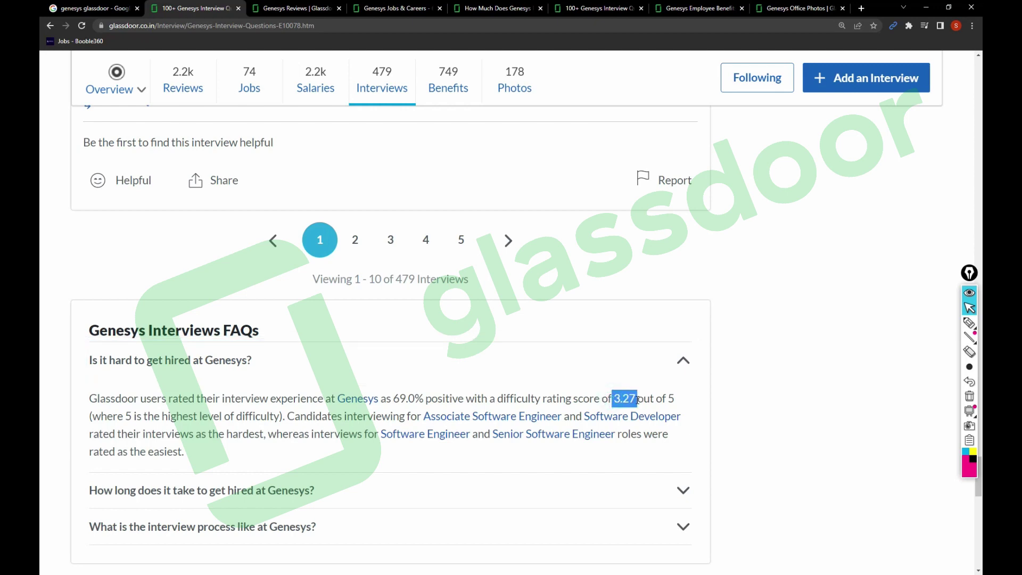
{"action": "scroll", "coordinate": [458, 367], "scroll_direction": "down", "scroll_amount": 2}
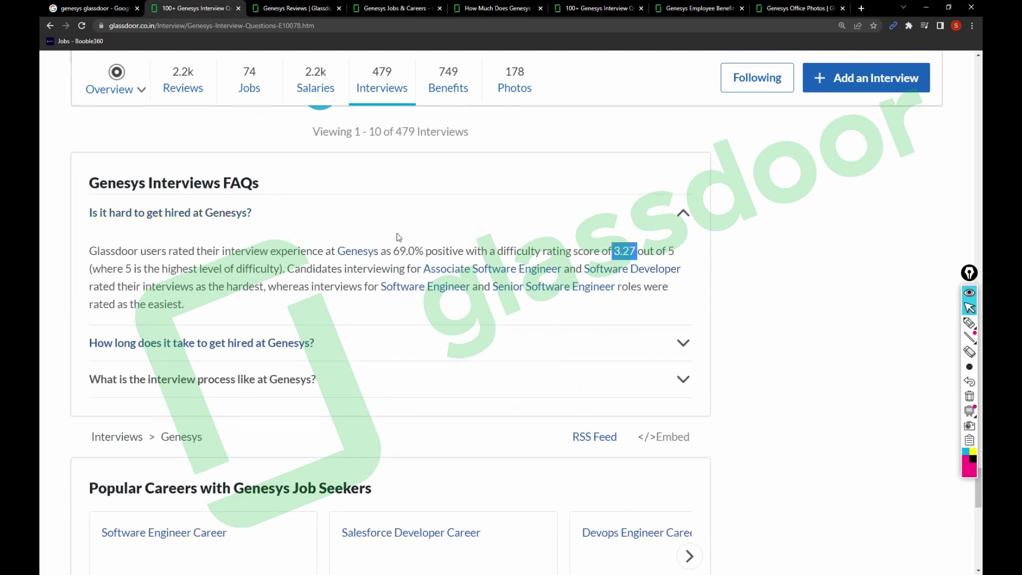
{"action": "left_click_drag", "start_coordinate": [391, 251], "coordinate": [422, 254]}
- Expand the hiring-time FAQ and highlight the 14-day average, 2-day and 15-day figures
{"action": "left_click", "coordinate": [365, 342]}
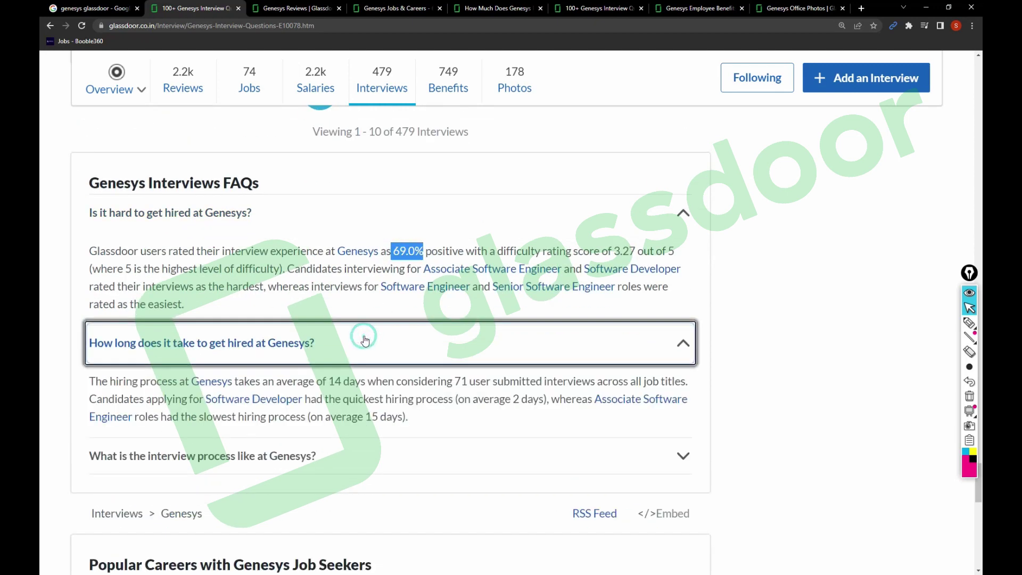
{"action": "scroll", "coordinate": [366, 342], "scroll_direction": "down", "scroll_amount": 2}
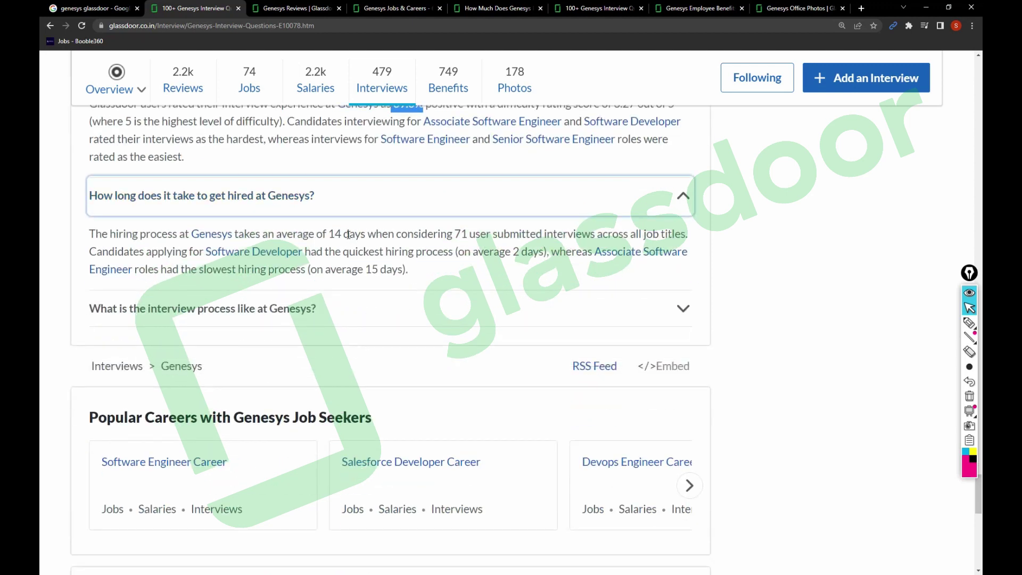
{"action": "left_click_drag", "start_coordinate": [328, 233], "coordinate": [344, 234]}
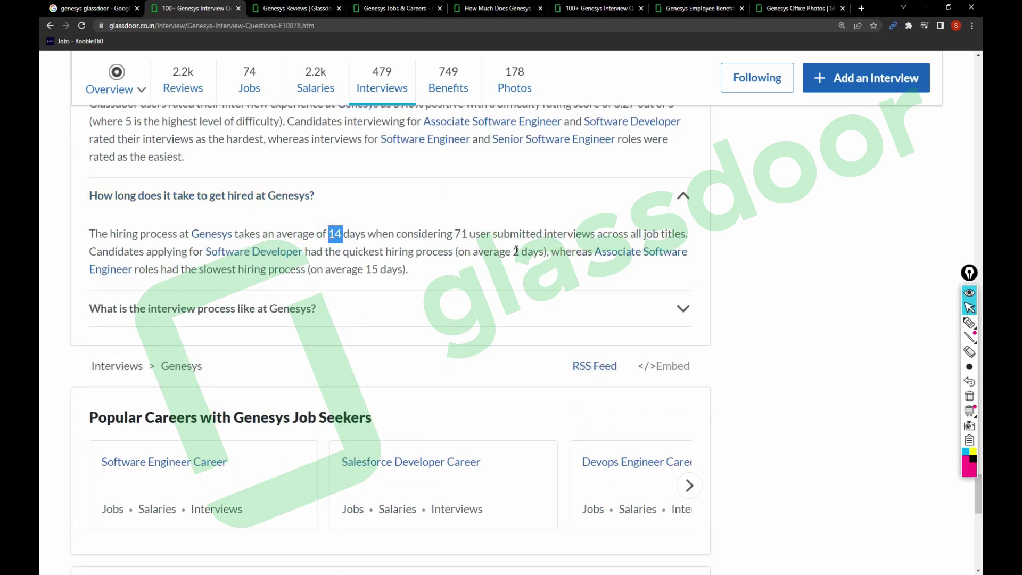
{"action": "left_click_drag", "start_coordinate": [508, 251], "coordinate": [526, 251]}
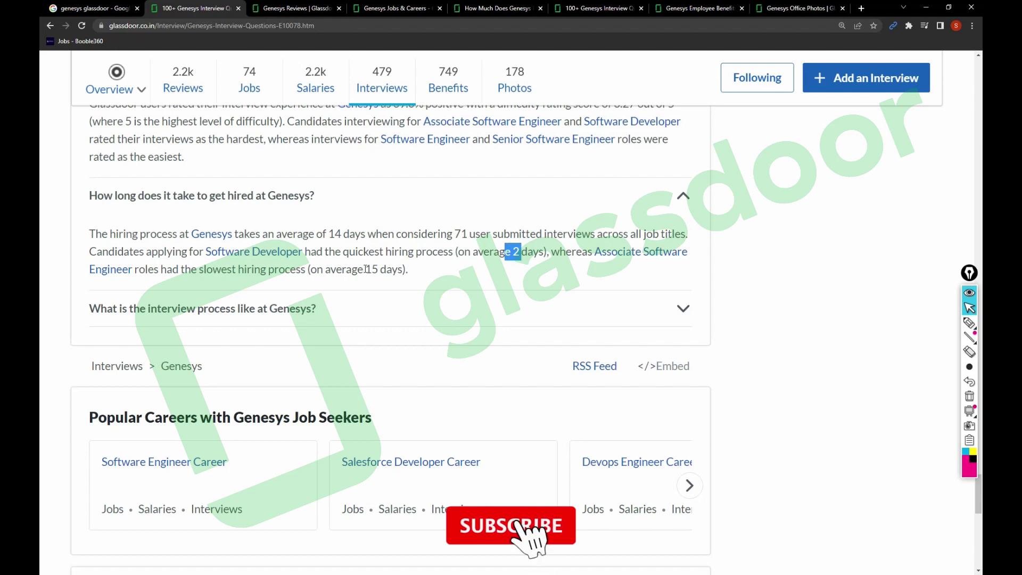
{"action": "left_click_drag", "start_coordinate": [364, 269], "coordinate": [388, 270]}
- Expand the interview-process FAQ and highlight the One-on-One, Presentation and Group Panel shares
{"action": "left_click", "coordinate": [376, 300]}
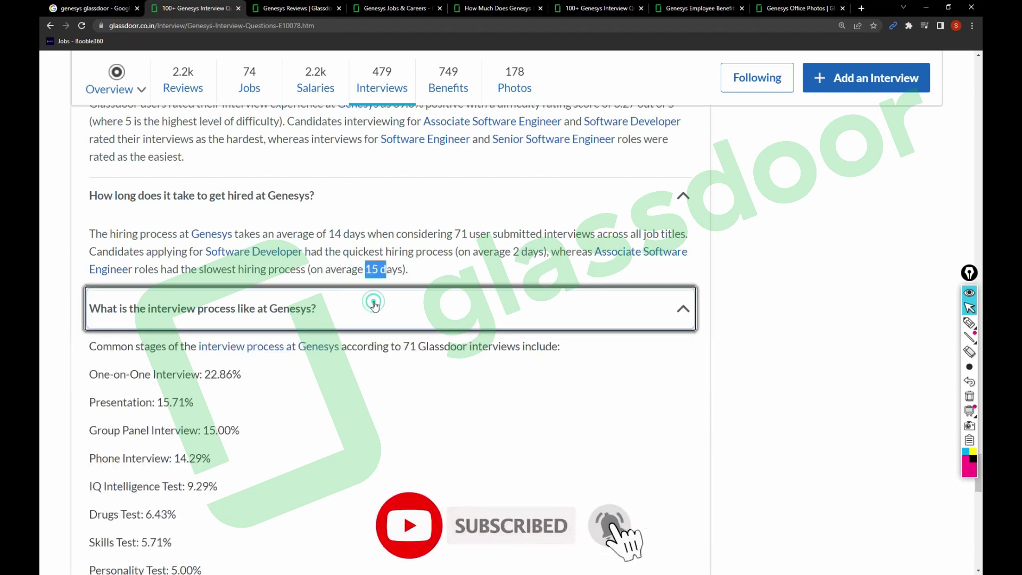
{"action": "scroll", "coordinate": [376, 302], "scroll_direction": "down", "scroll_amount": 1}
{"action": "triple_click", "coordinate": [164, 276]}
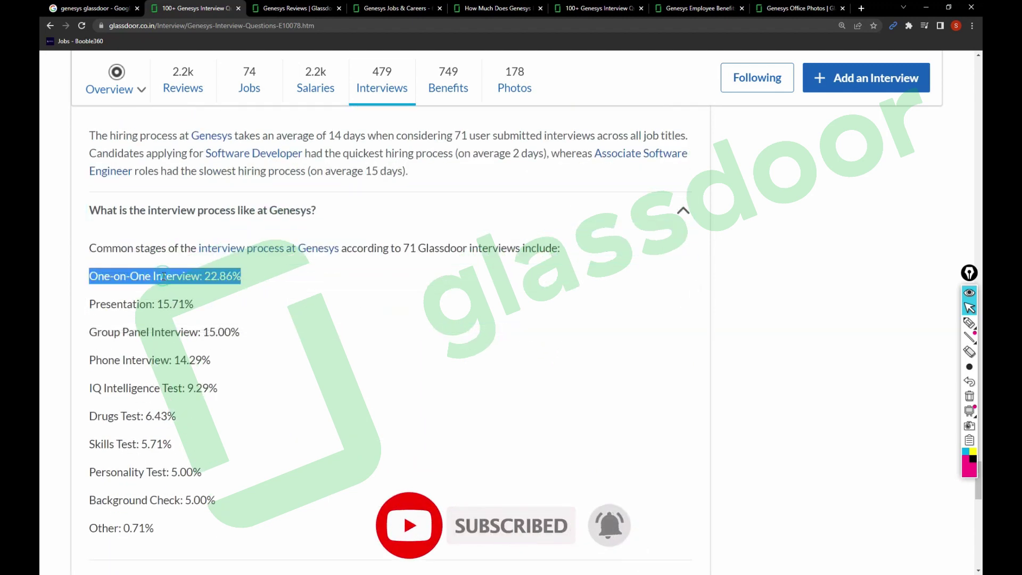
{"action": "triple_click", "coordinate": [128, 304]}
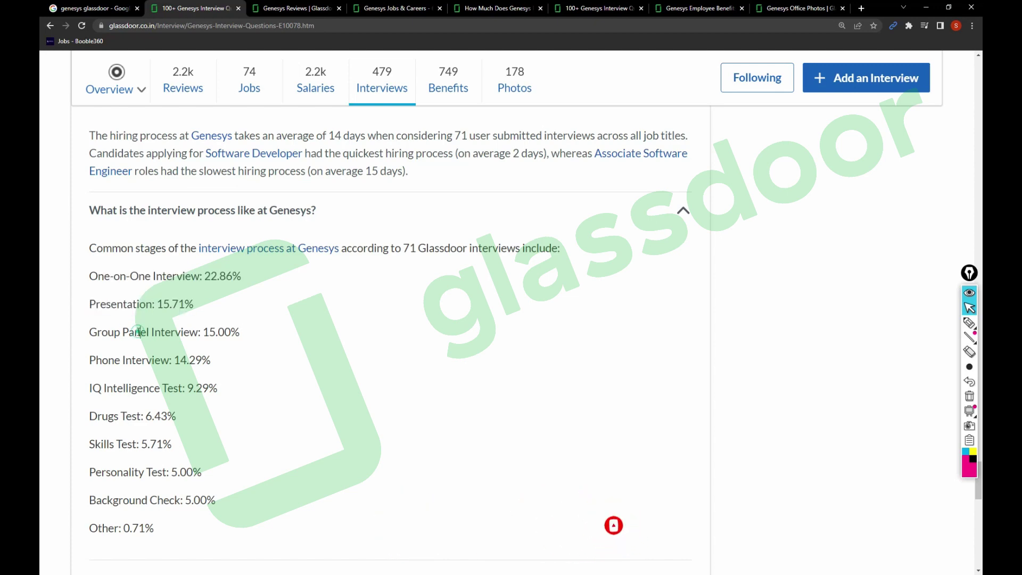
{"action": "triple_click", "coordinate": [130, 332]}
{"action": "scroll", "coordinate": [252, 363], "scroll_direction": "down", "scroll_amount": 4}
{"action": "scroll", "coordinate": [252, 364], "scroll_direction": "up", "scroll_amount": 4}
{"action": "scroll", "coordinate": [252, 364], "scroll_direction": "up", "scroll_amount": 3}
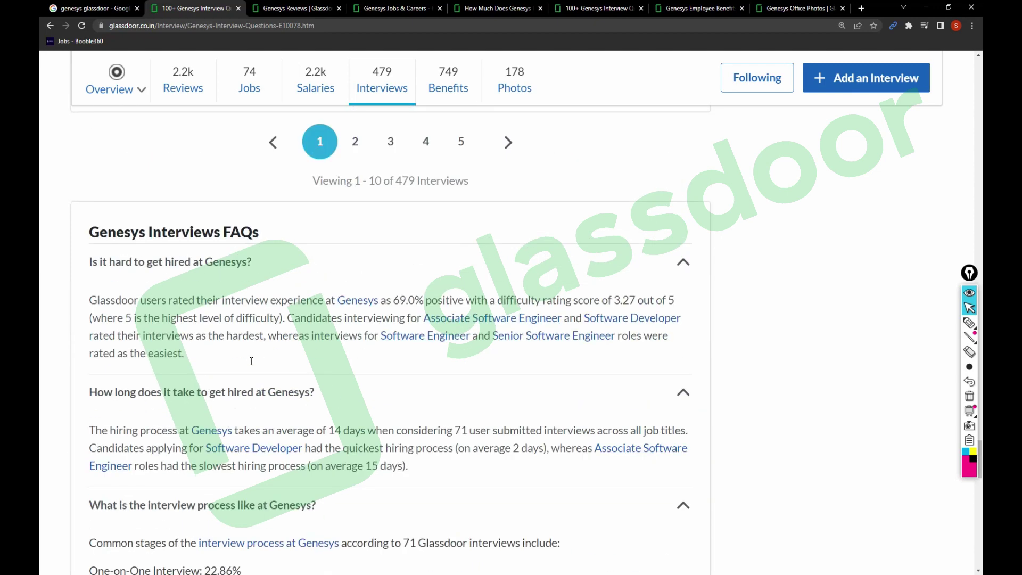
{"action": "scroll", "coordinate": [251, 361], "scroll_direction": "up", "scroll_amount": 3}
{"action": "left_click_drag", "start_coordinate": [482, 433], "coordinate": [390, 429]}
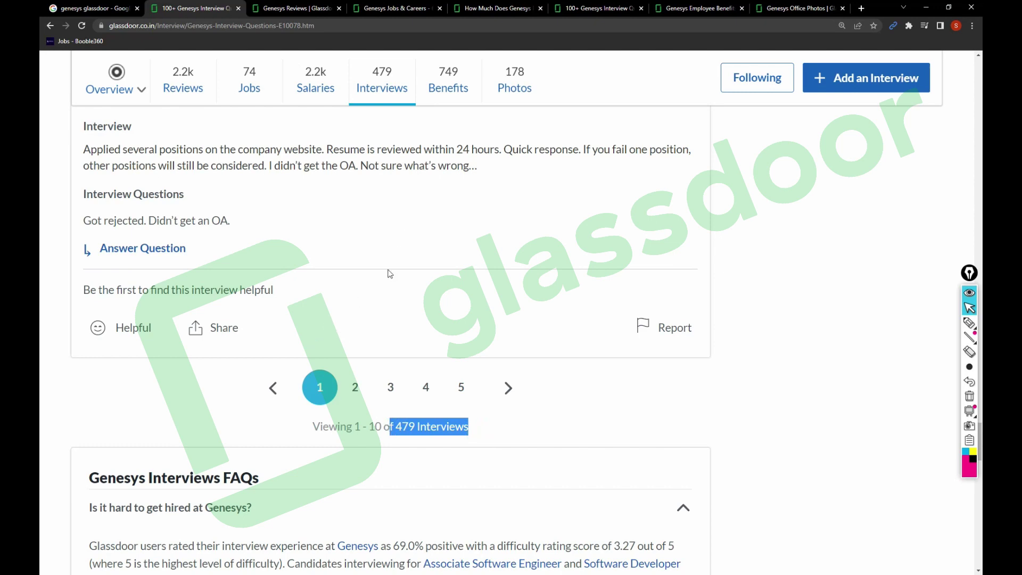
{"action": "scroll", "coordinate": [389, 273], "scroll_direction": "up", "scroll_amount": 3}
{"action": "scroll", "coordinate": [388, 273], "scroll_direction": "up", "scroll_amount": 1}
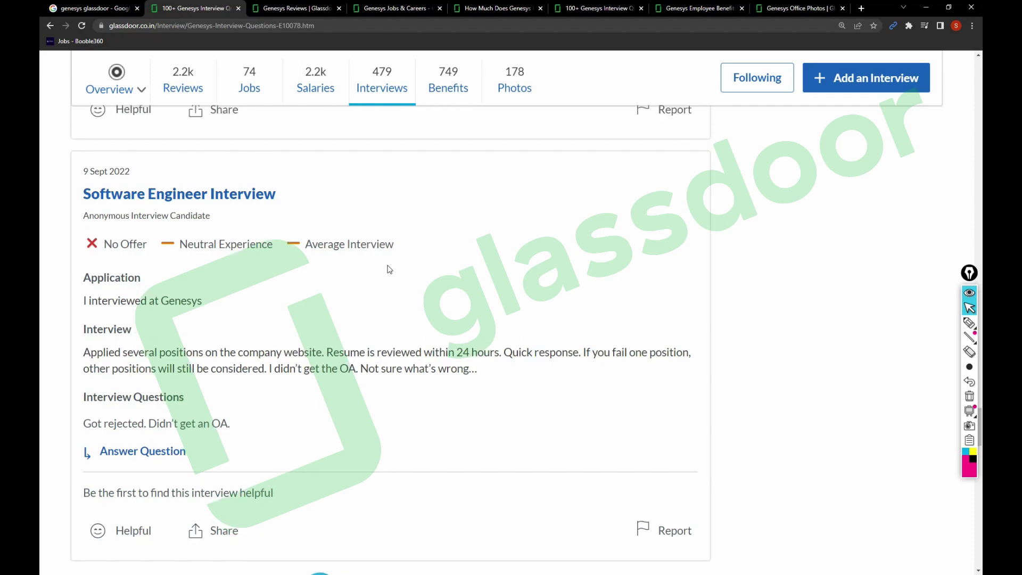
{"action": "scroll", "coordinate": [388, 273], "scroll_direction": "up", "scroll_amount": 3}
{"action": "scroll", "coordinate": [388, 272], "scroll_direction": "up", "scroll_amount": 3}
{"action": "scroll", "coordinate": [387, 270], "scroll_direction": "up", "scroll_amount": 3}
{"action": "scroll", "coordinate": [388, 270], "scroll_direction": "down", "scroll_amount": 3}
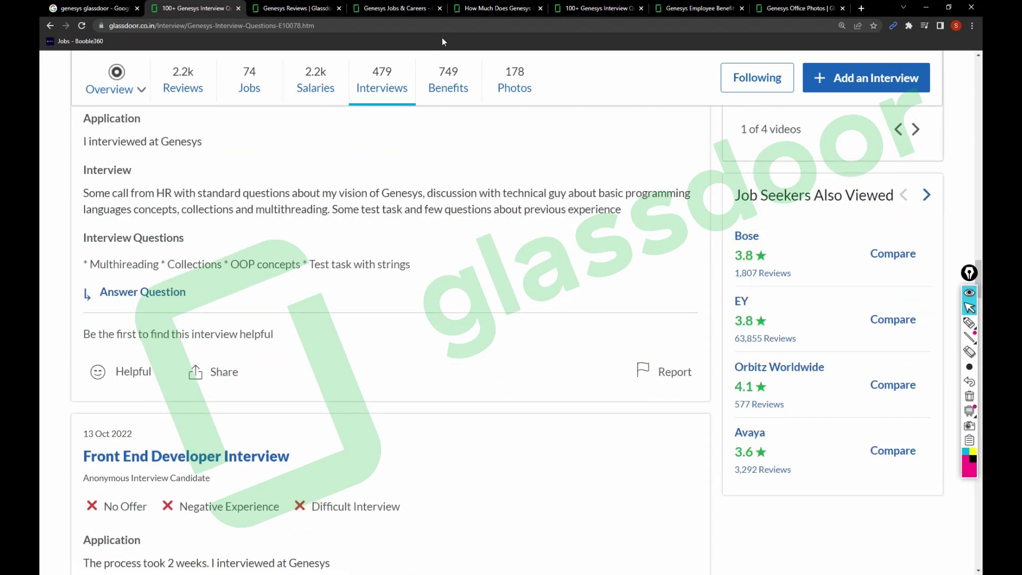
{"action": "left_click", "coordinate": [444, 85]}
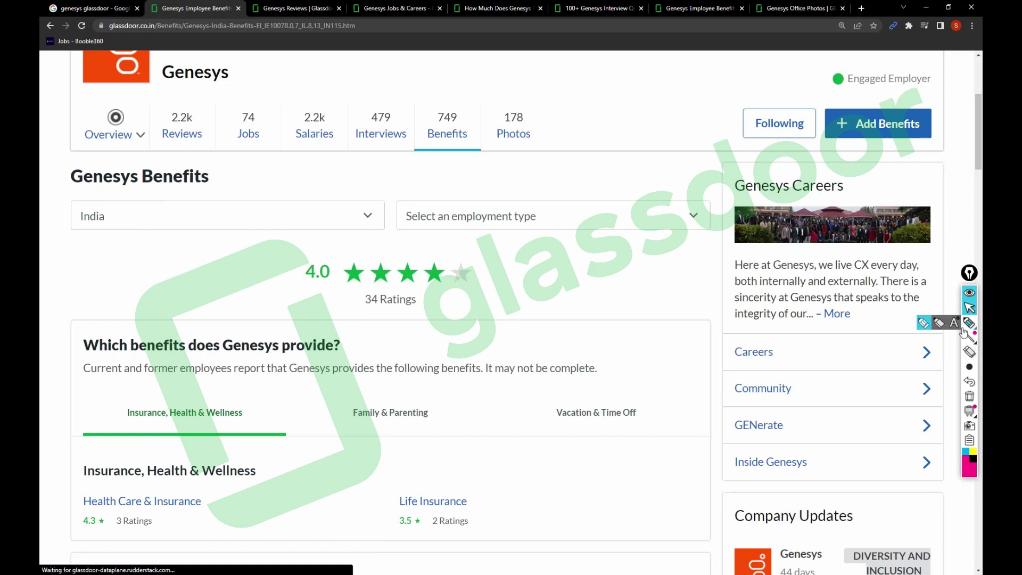
- Circle the 4.0 benefits rating, handwrite 'Better' beside it, then clear the annotations
{"action": "left_click", "coordinate": [969, 322]}
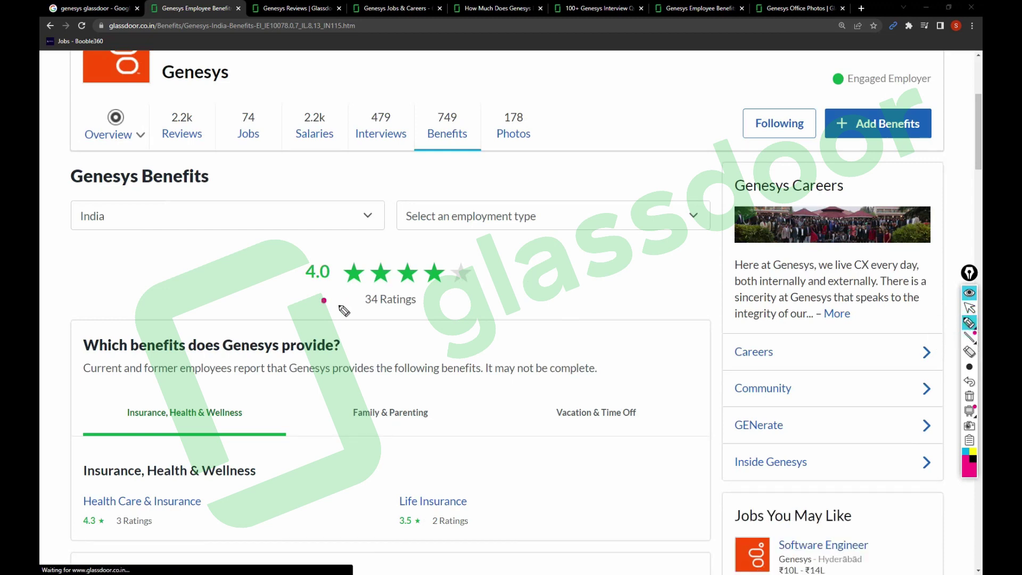
{"action": "left_click_drag", "start_coordinate": [340, 304], "coordinate": [428, 311]}
{"action": "mouse_move", "coordinate": [499, 285]}
{"action": "left_mouse_down"}
{"action": "mouse_move", "coordinate": [614, 285]}
{"action": "mouse_move", "coordinate": [668, 256]}
{"action": "mouse_move", "coordinate": [714, 283]}
{"action": "mouse_move", "coordinate": [743, 278]}
{"action": "mouse_move", "coordinate": [723, 254]}
{"action": "left_mouse_up"}
{"action": "left_click_drag", "start_coordinate": [664, 240], "coordinate": [769, 227]}
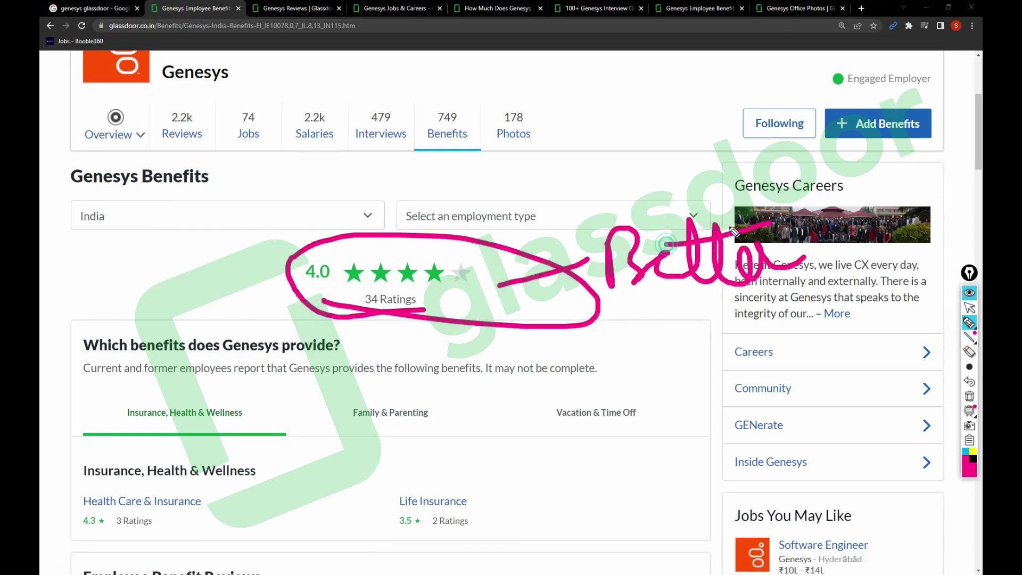
{"action": "left_click", "coordinate": [970, 308]}
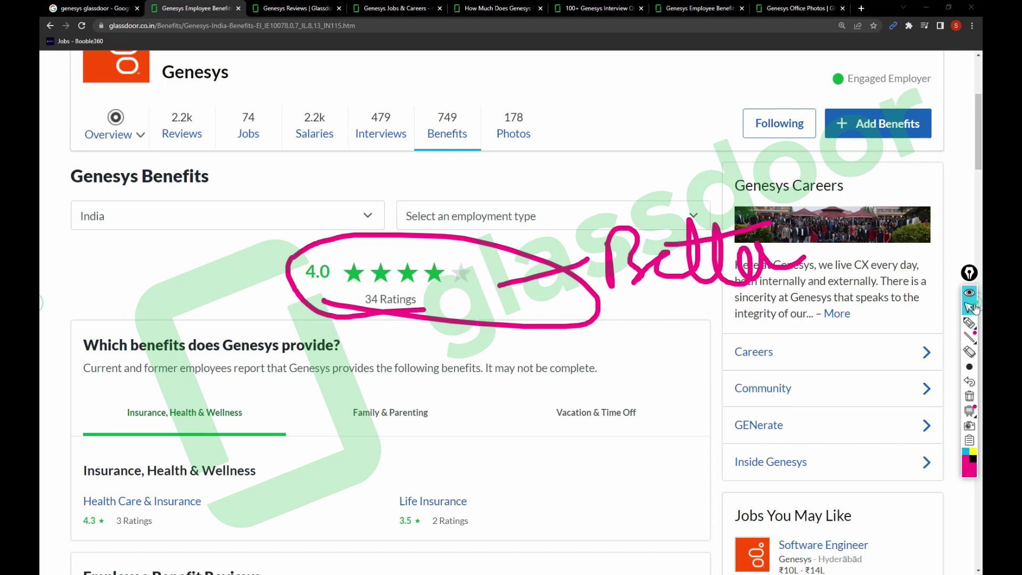
{"action": "left_click", "coordinate": [970, 397]}
{"action": "scroll", "coordinate": [381, 328], "scroll_direction": "down", "scroll_amount": 3}
{"action": "scroll", "coordinate": [333, 339], "scroll_direction": "down", "scroll_amount": 2}
{"action": "scroll", "coordinate": [333, 339], "scroll_direction": "down", "scroll_amount": 1}
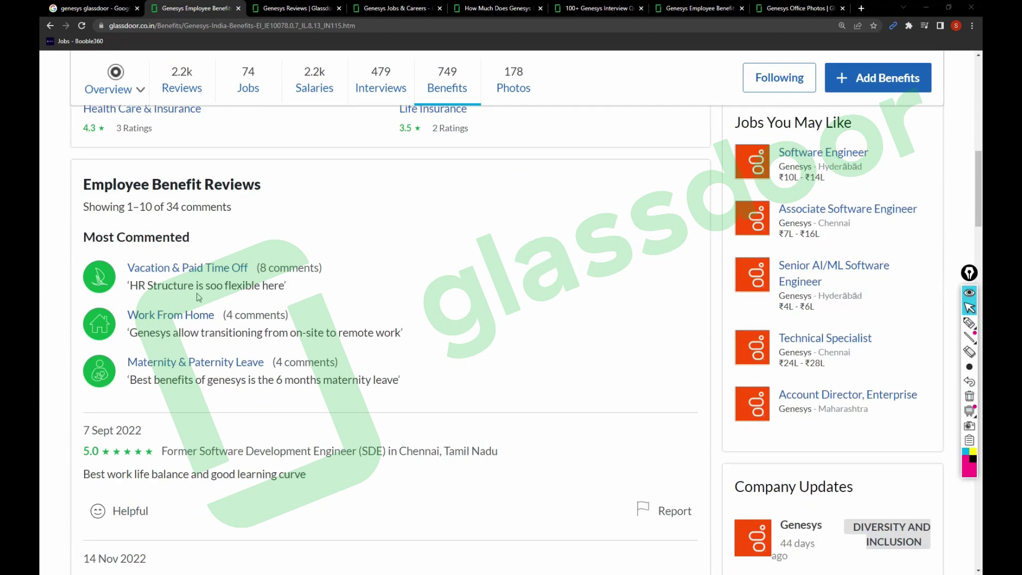
- Highlight the HR flexibility, Work From Home and work-life balance quotes, plus 'holiday'
{"action": "triple_click", "coordinate": [200, 286]}
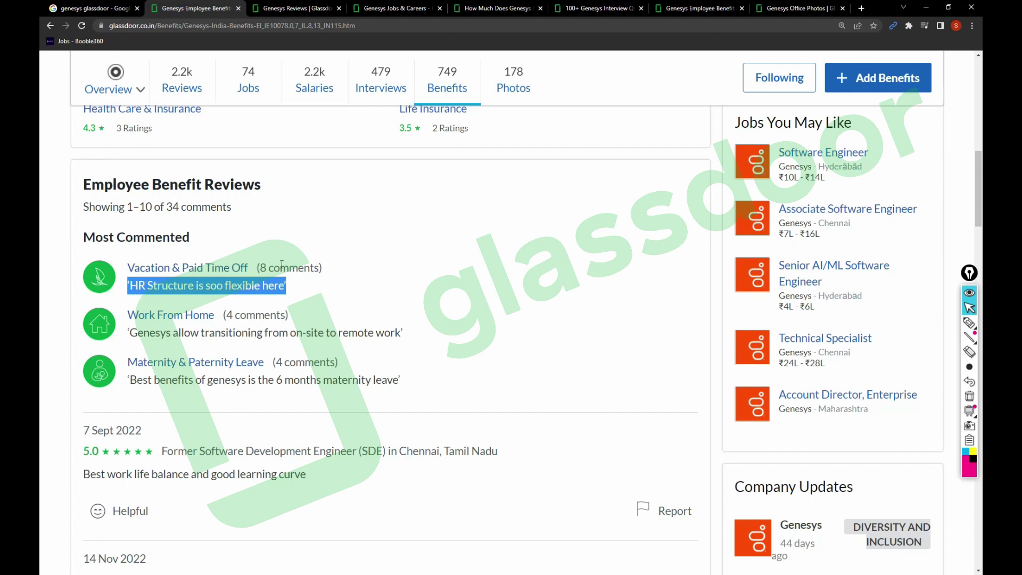
{"action": "triple_click", "coordinate": [207, 335]}
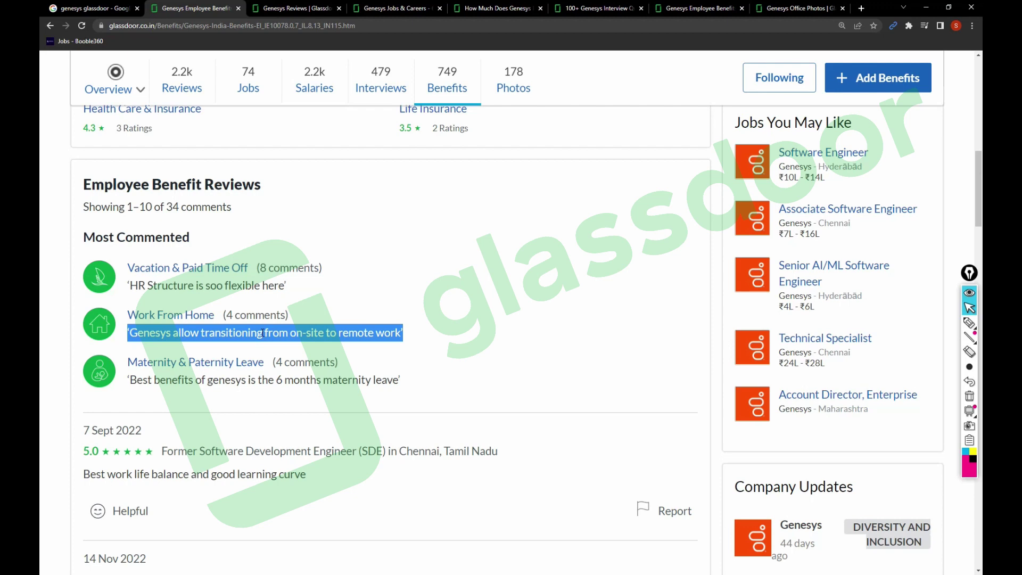
{"action": "scroll", "coordinate": [266, 480], "scroll_direction": "down", "scroll_amount": 2}
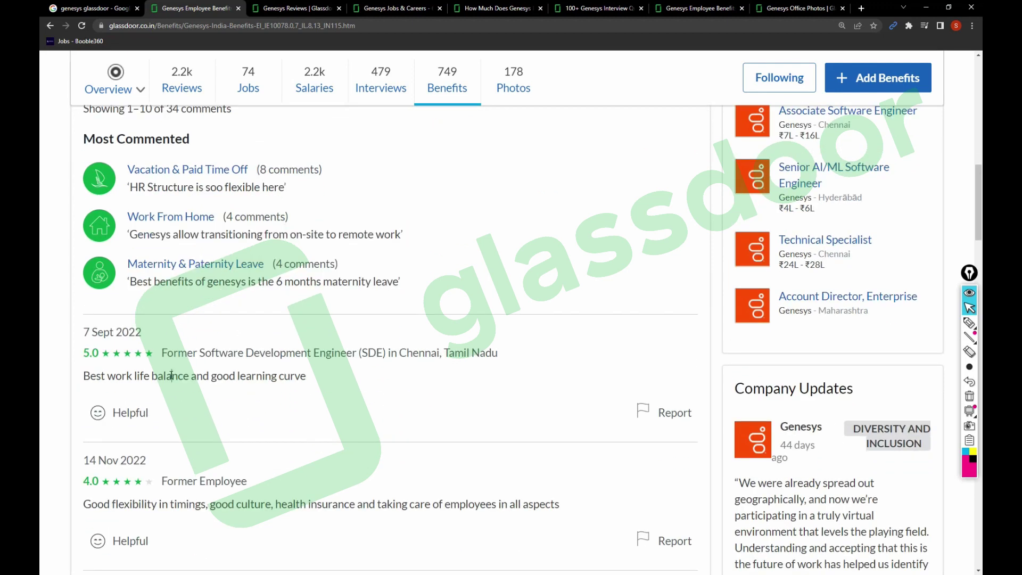
{"action": "triple_click", "coordinate": [170, 376]}
{"action": "scroll", "coordinate": [236, 402], "scroll_direction": "down", "scroll_amount": 3}
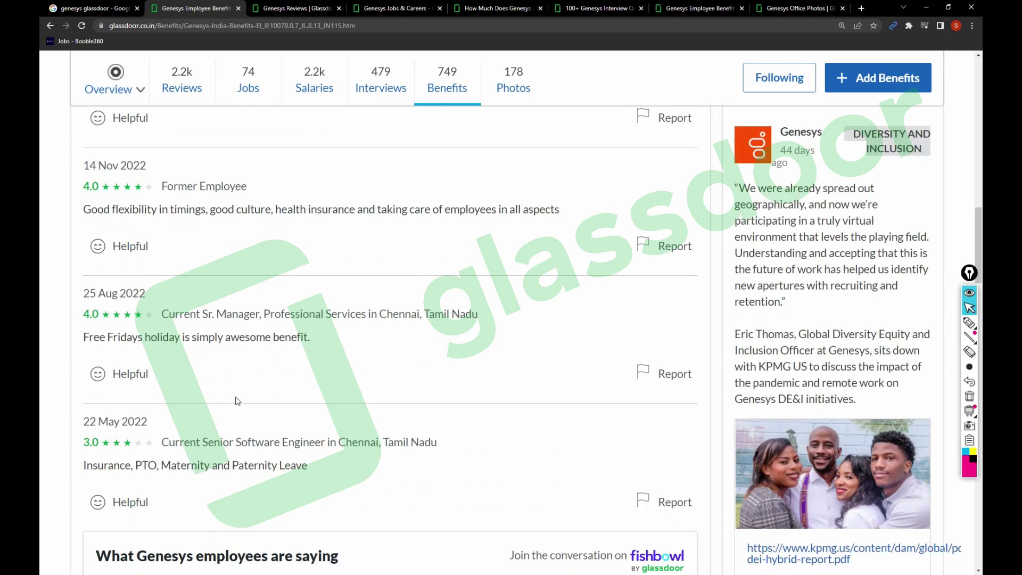
{"action": "double_click", "coordinate": [156, 339]}
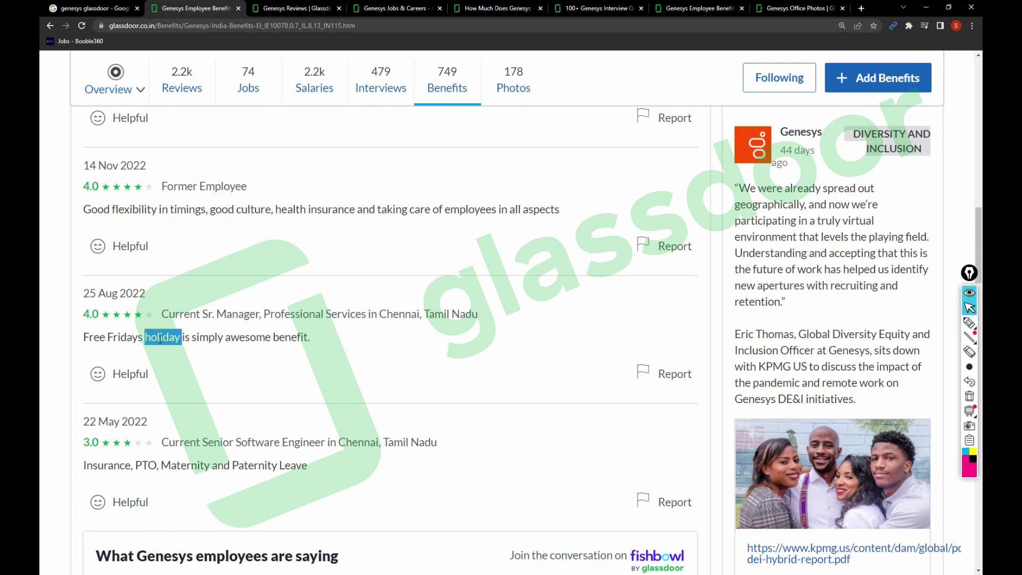
{"action": "scroll", "coordinate": [160, 340], "scroll_direction": "down", "scroll_amount": 1}
{"action": "scroll", "coordinate": [159, 344], "scroll_direction": "down", "scroll_amount": 3}
{"action": "scroll", "coordinate": [160, 347], "scroll_direction": "down", "scroll_amount": 2}
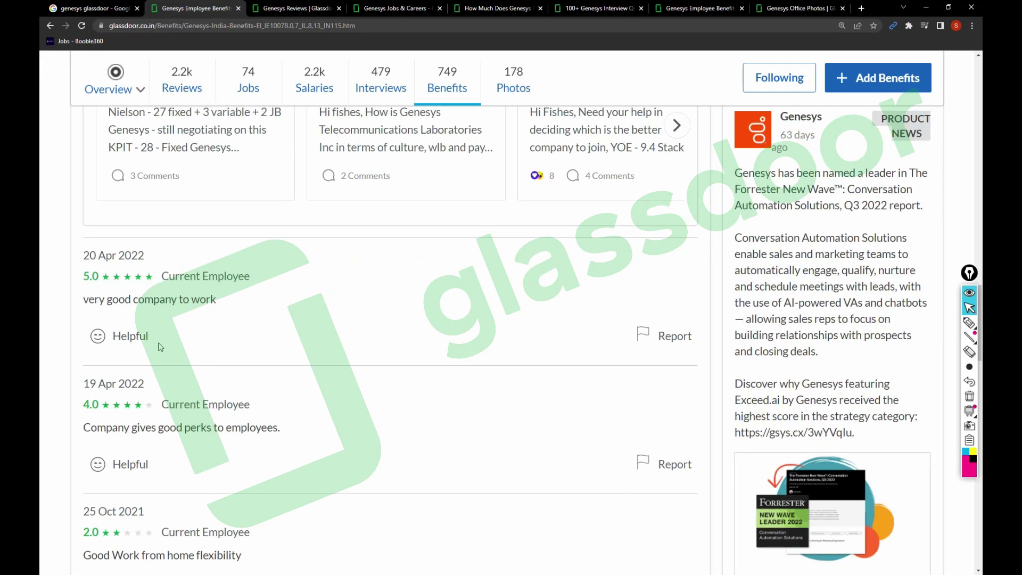
- Highlight the good company, work-from-home flexibility and leave policy reviews, and '34 Reviews'
{"action": "triple_click", "coordinate": [157, 302]}
{"action": "scroll", "coordinate": [190, 389], "scroll_direction": "down", "scroll_amount": 3}
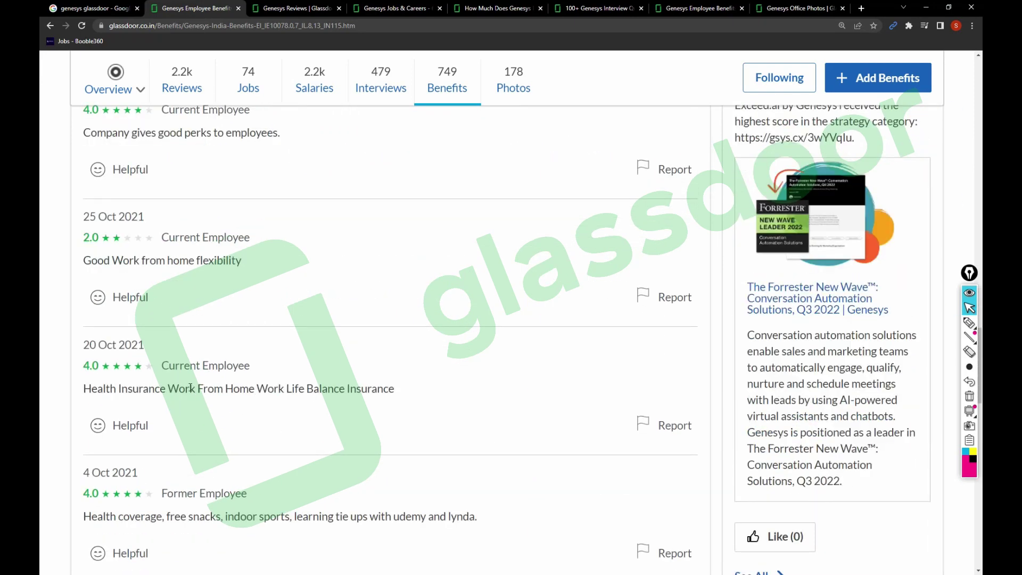
{"action": "double_click", "coordinate": [180, 260]}
{"action": "triple_click", "coordinate": [180, 261]}
{"action": "scroll", "coordinate": [215, 400], "scroll_direction": "down", "scroll_amount": 4}
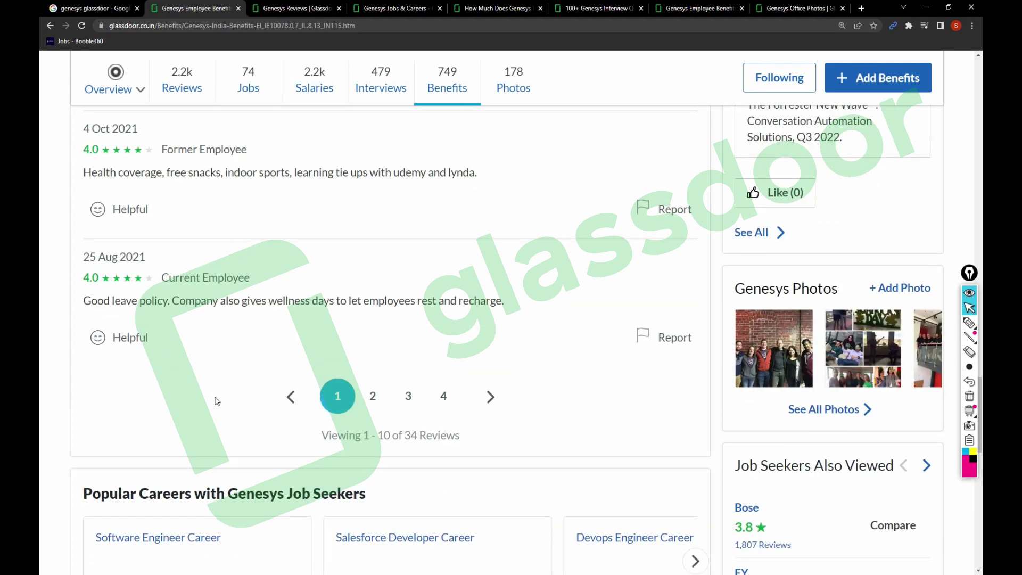
{"action": "triple_click", "coordinate": [194, 302]}
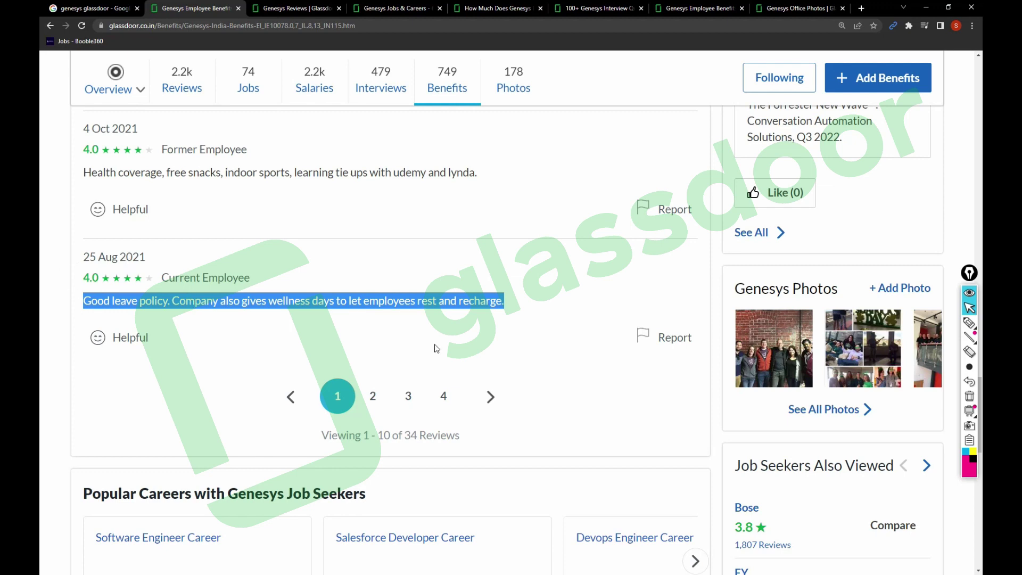
{"action": "scroll", "coordinate": [432, 348], "scroll_direction": "down", "scroll_amount": 1}
{"action": "left_click_drag", "start_coordinate": [460, 336], "coordinate": [409, 346]}
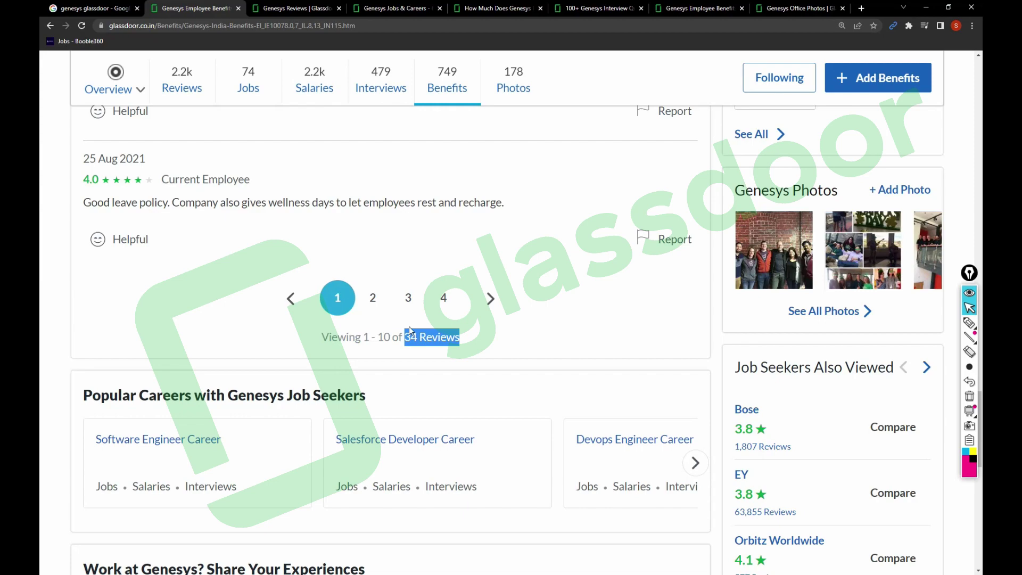
{"action": "scroll", "coordinate": [392, 325], "scroll_direction": "up", "scroll_amount": 3}
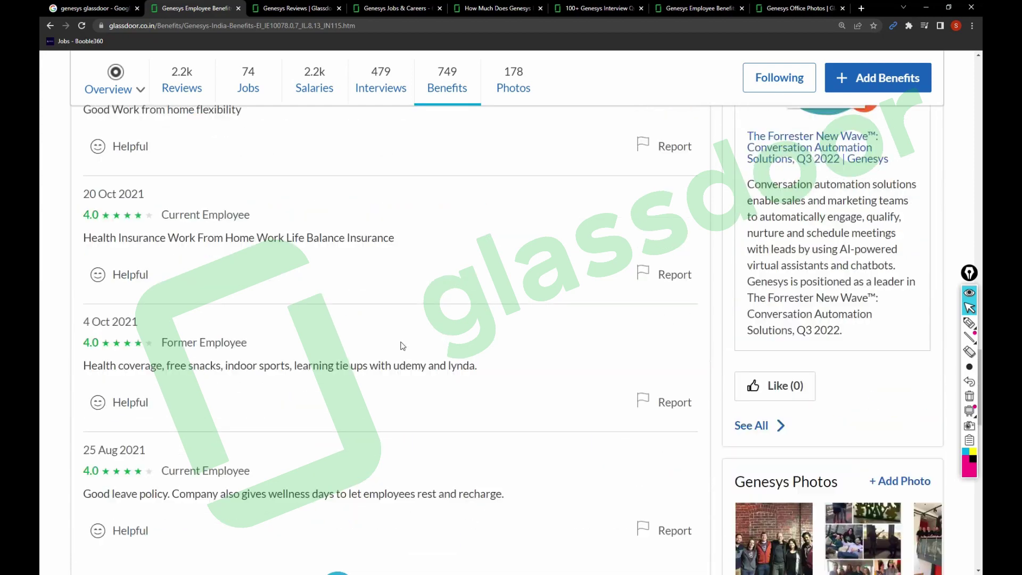
{"action": "scroll", "coordinate": [388, 336], "scroll_direction": "up", "scroll_amount": 3}
{"action": "scroll", "coordinate": [382, 343], "scroll_direction": "up", "scroll_amount": 3}
- Open the Genesys Photos page and highlight the 'of 178 Photos' total
{"action": "left_click", "coordinate": [498, 90]}
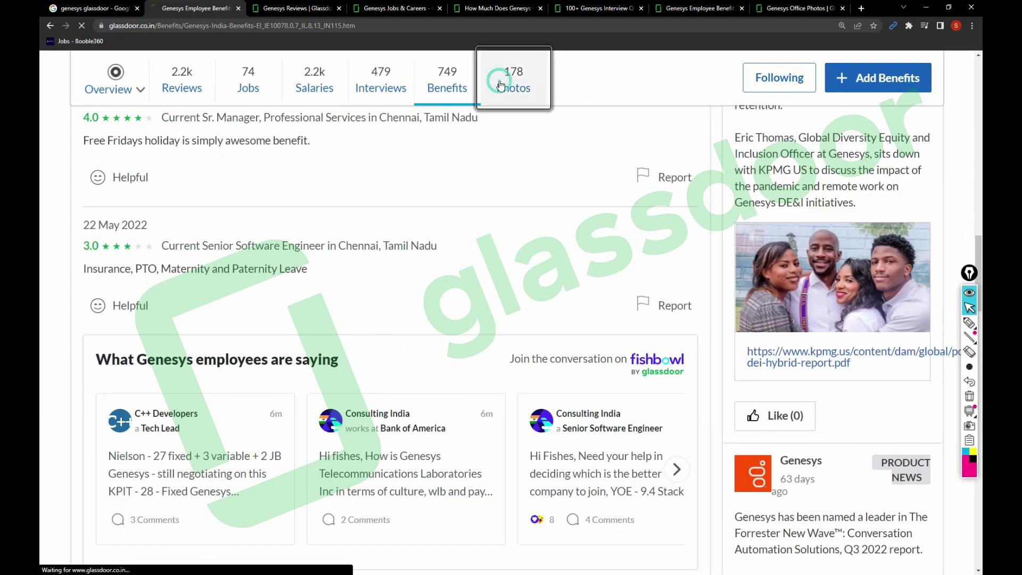
{"action": "scroll", "coordinate": [302, 357], "scroll_direction": "down", "scroll_amount": 2}
{"action": "scroll", "coordinate": [303, 356], "scroll_direction": "down", "scroll_amount": 2}
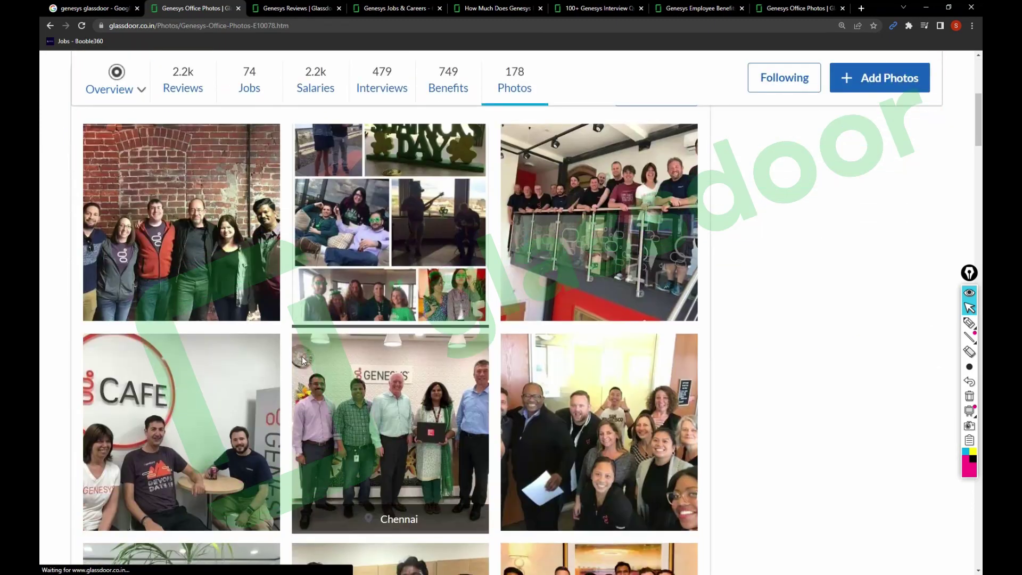
{"action": "scroll", "coordinate": [302, 356], "scroll_direction": "down", "scroll_amount": 2}
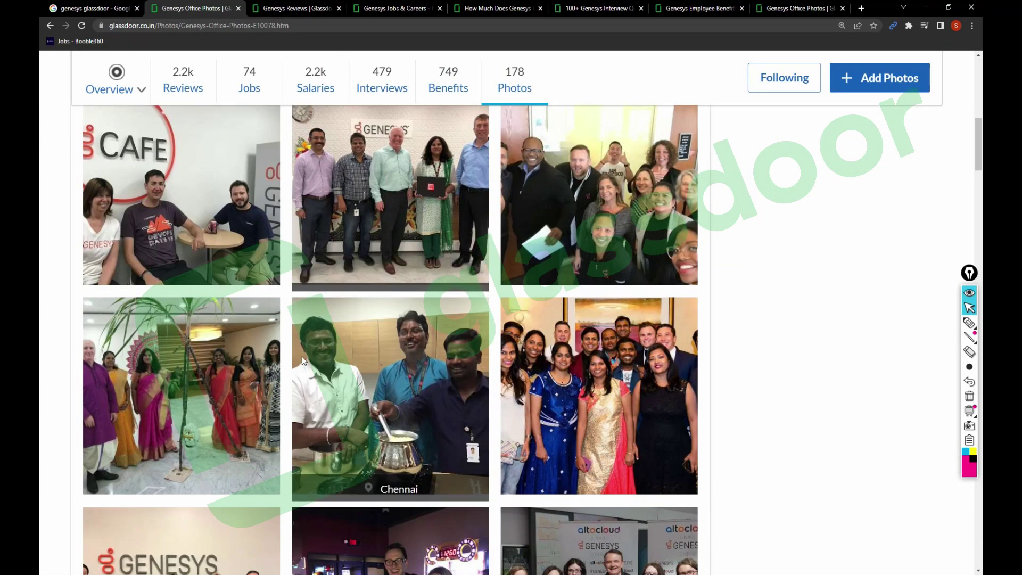
{"action": "scroll", "coordinate": [244, 391], "scroll_direction": "down", "scroll_amount": 1}
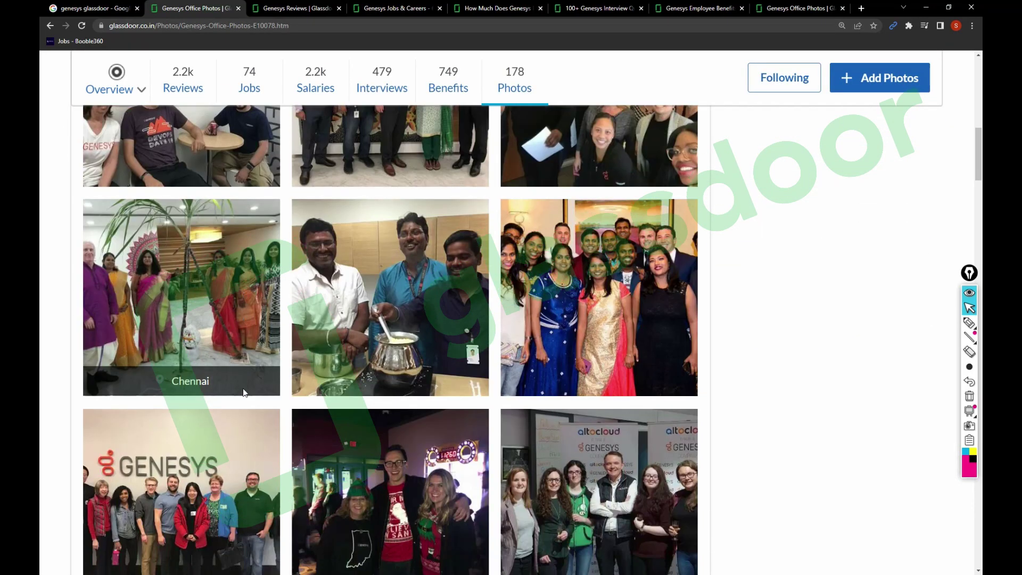
{"action": "scroll", "coordinate": [243, 391], "scroll_direction": "down", "scroll_amount": 2}
{"action": "scroll", "coordinate": [244, 391], "scroll_direction": "down", "scroll_amount": 2}
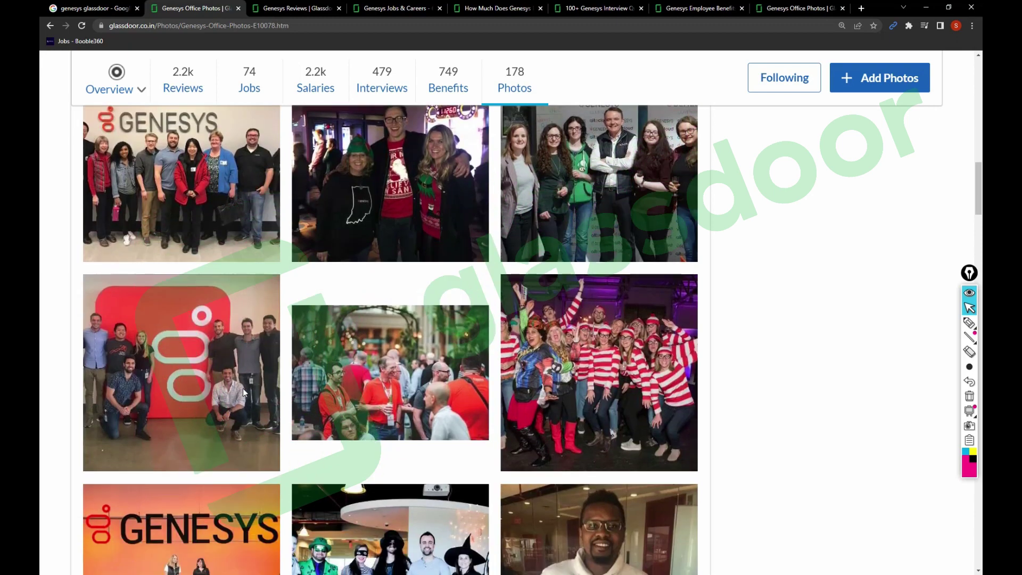
{"action": "scroll", "coordinate": [244, 391], "scroll_direction": "down", "scroll_amount": 2}
{"action": "scroll", "coordinate": [243, 391], "scroll_direction": "down", "scroll_amount": 3}
{"action": "scroll", "coordinate": [244, 391], "scroll_direction": "down", "scroll_amount": 2}
{"action": "scroll", "coordinate": [466, 418], "scroll_direction": "up", "scroll_amount": 3}
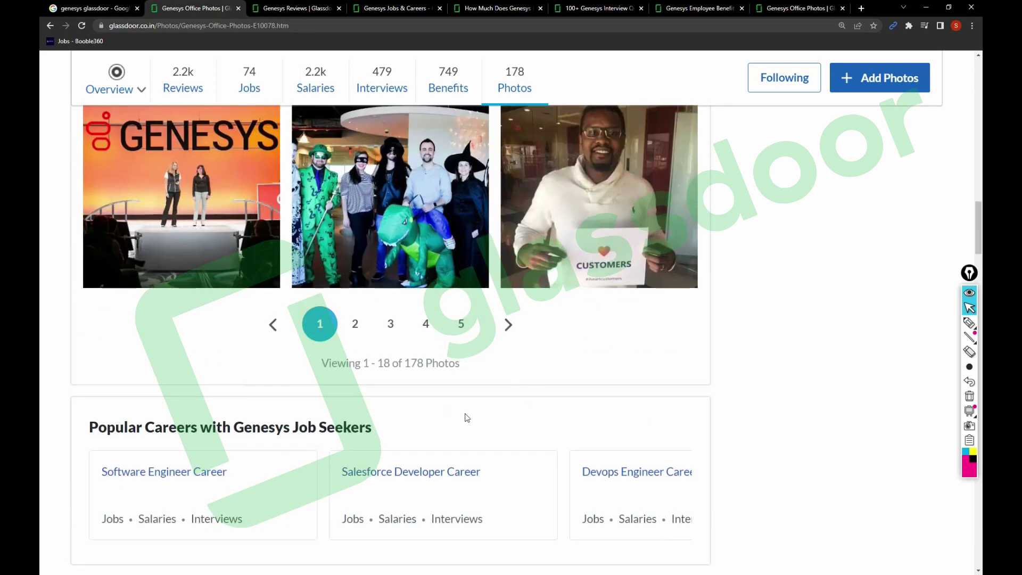
{"action": "left_click_drag", "start_coordinate": [461, 363], "coordinate": [398, 369]}
{"action": "scroll", "coordinate": [538, 356], "scroll_direction": "up", "scroll_amount": 3}
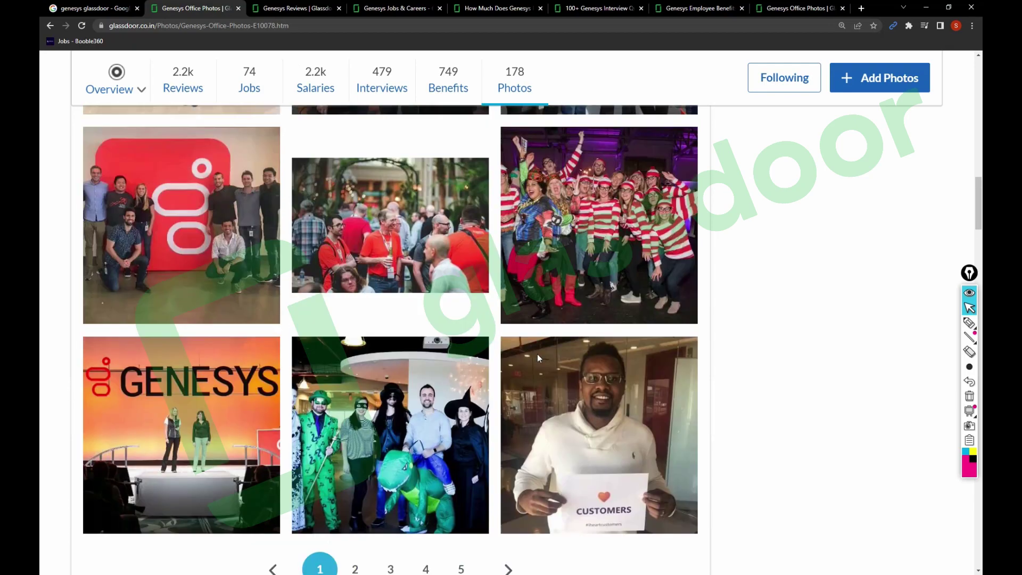
{"action": "scroll", "coordinate": [538, 356], "scroll_direction": "up", "scroll_amount": 3}
{"action": "scroll", "coordinate": [347, 163], "scroll_direction": "up", "scroll_amount": 5}
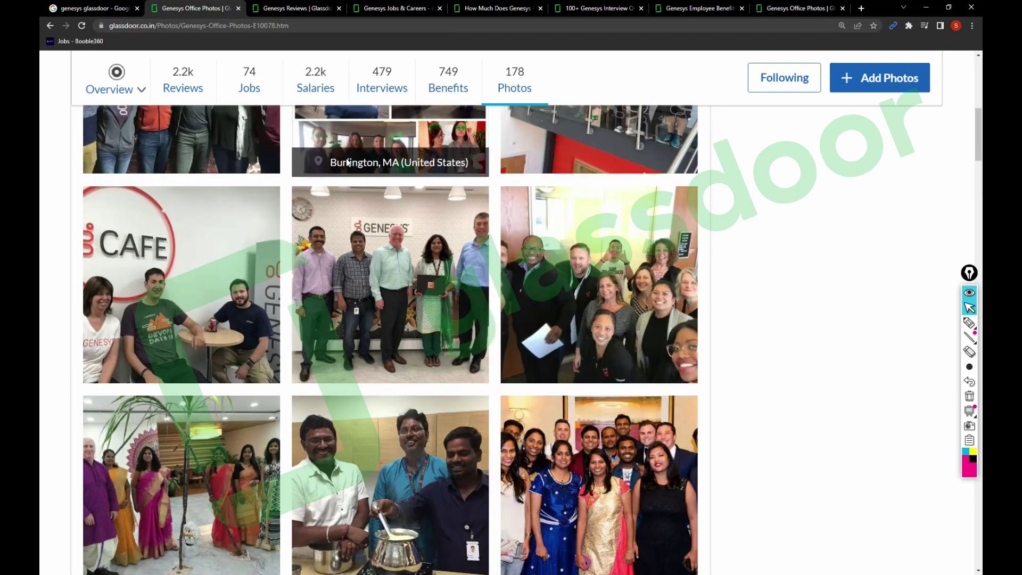
{"action": "left_click", "coordinate": [198, 91]}
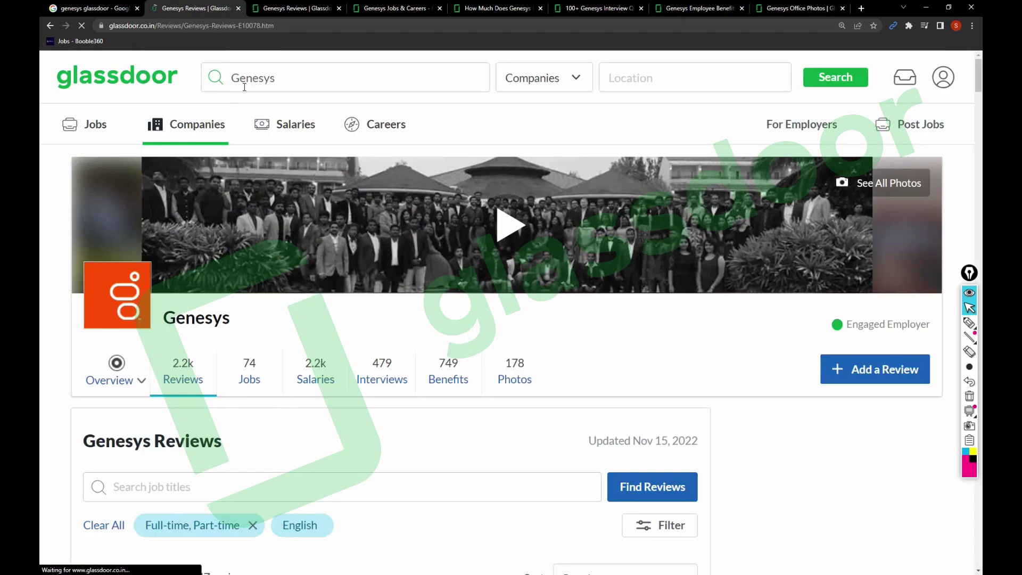
{"action": "scroll", "coordinate": [304, 163], "scroll_direction": "down", "scroll_amount": 5}
{"action": "scroll", "coordinate": [304, 163], "scroll_direction": "down", "scroll_amount": 3}
{"action": "scroll", "coordinate": [304, 163], "scroll_direction": "down", "scroll_amount": 3}
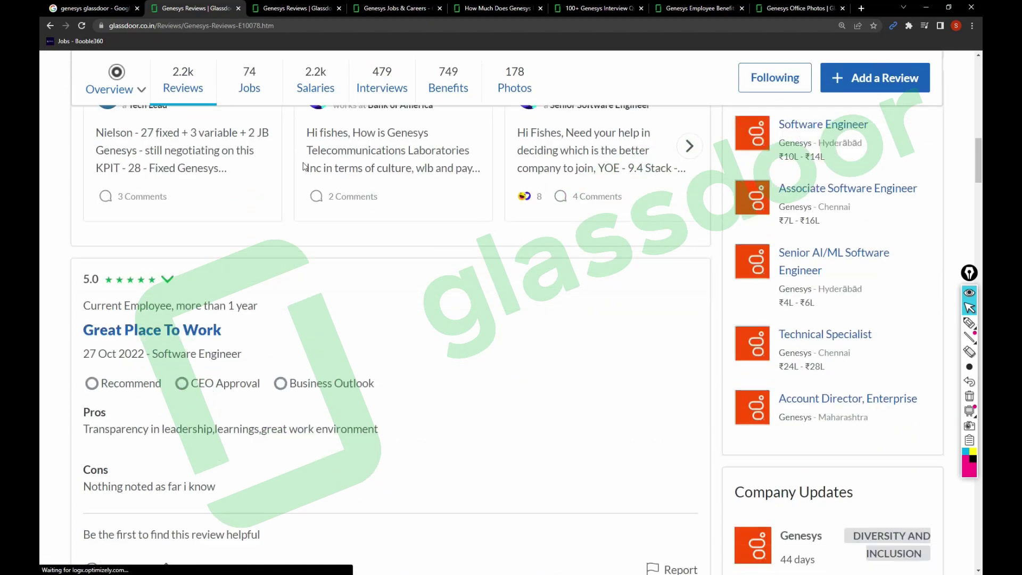
{"action": "scroll", "coordinate": [303, 163], "scroll_direction": "down", "scroll_amount": 5}
{"action": "scroll", "coordinate": [304, 165], "scroll_direction": "down", "scroll_amount": 3}
{"action": "scroll", "coordinate": [302, 166], "scroll_direction": "up", "scroll_amount": 5}
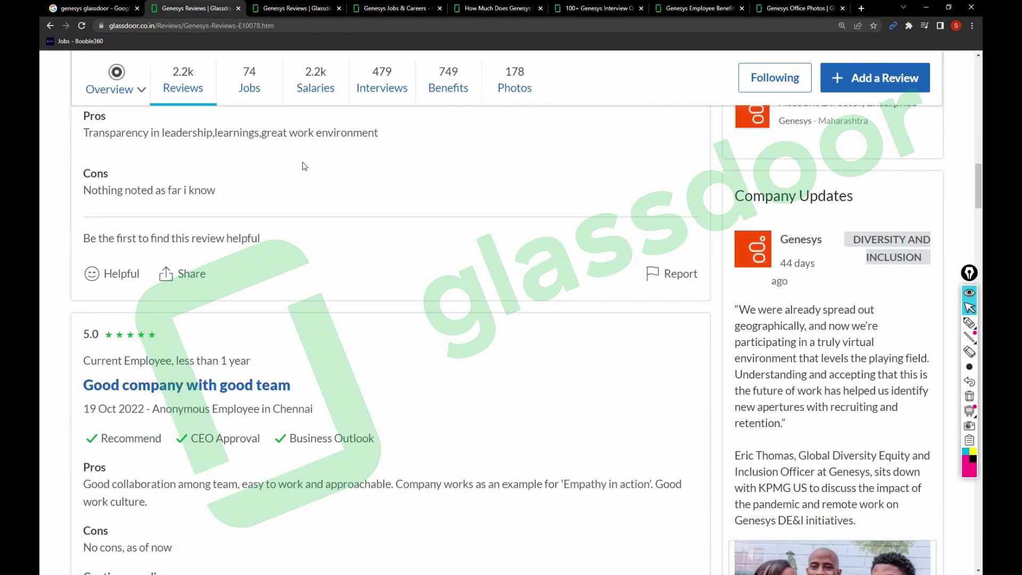
{"action": "scroll", "coordinate": [303, 165], "scroll_direction": "up", "scroll_amount": 5}
{"action": "scroll", "coordinate": [303, 165], "scroll_direction": "up", "scroll_amount": 3}
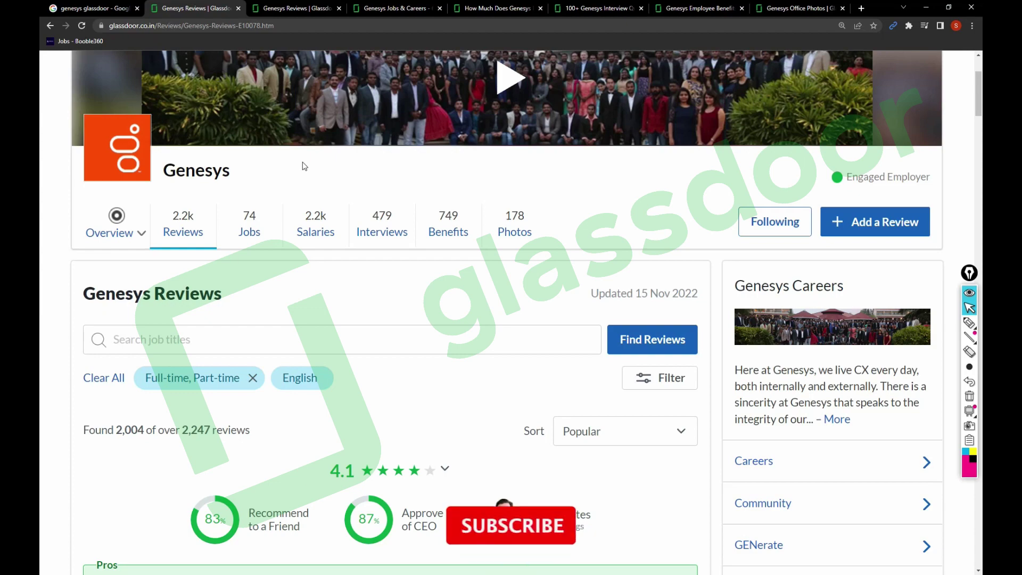
{"action": "scroll", "coordinate": [330, 185], "scroll_direction": "down", "scroll_amount": 1}
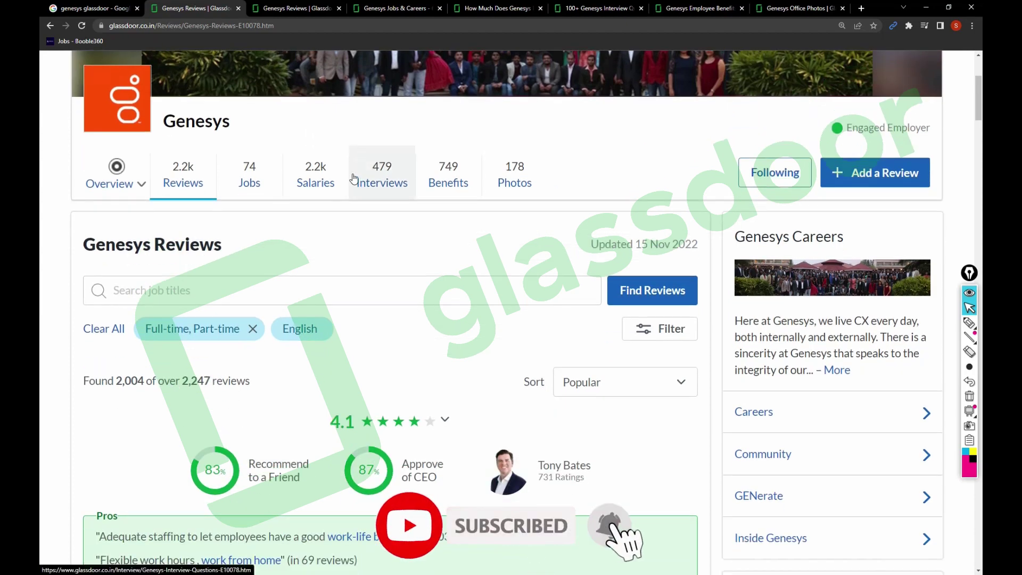
{"action": "scroll", "coordinate": [354, 177], "scroll_direction": "down", "scroll_amount": 4}
{"action": "scroll", "coordinate": [354, 178], "scroll_direction": "down", "scroll_amount": 4}
{"action": "scroll", "coordinate": [354, 179], "scroll_direction": "down", "scroll_amount": 3}
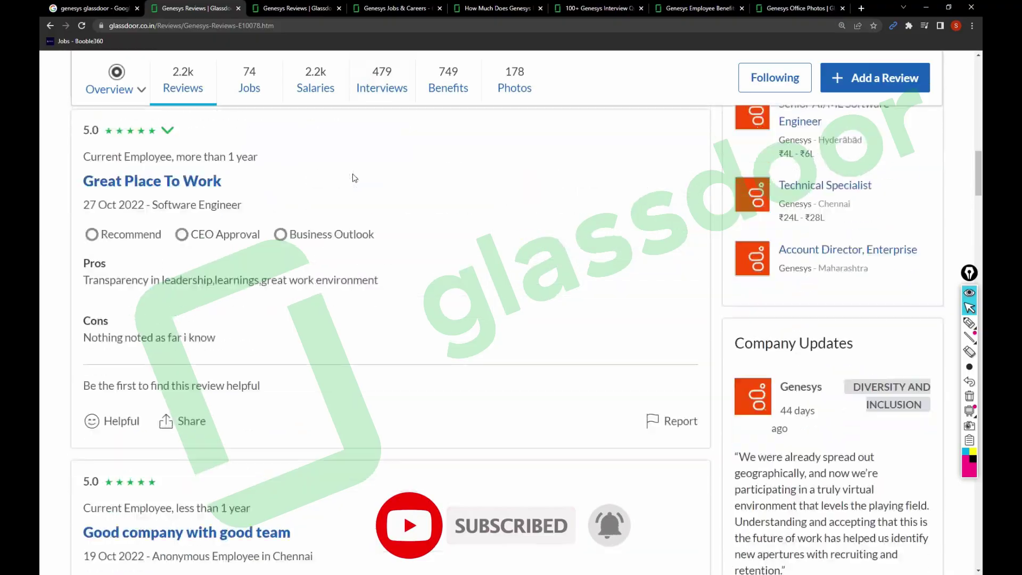